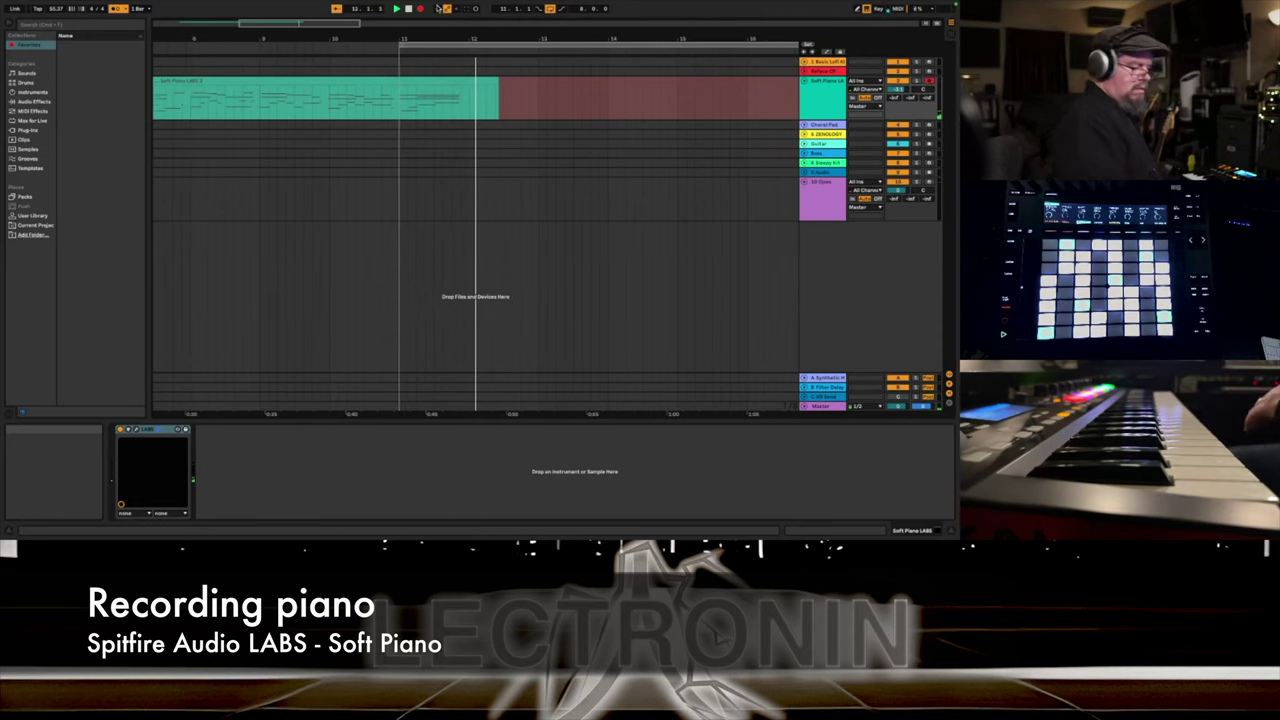
# Stop recording the soft piano take and open the recorded clip in the MIDI note editor.
pyautogui.press('F9')
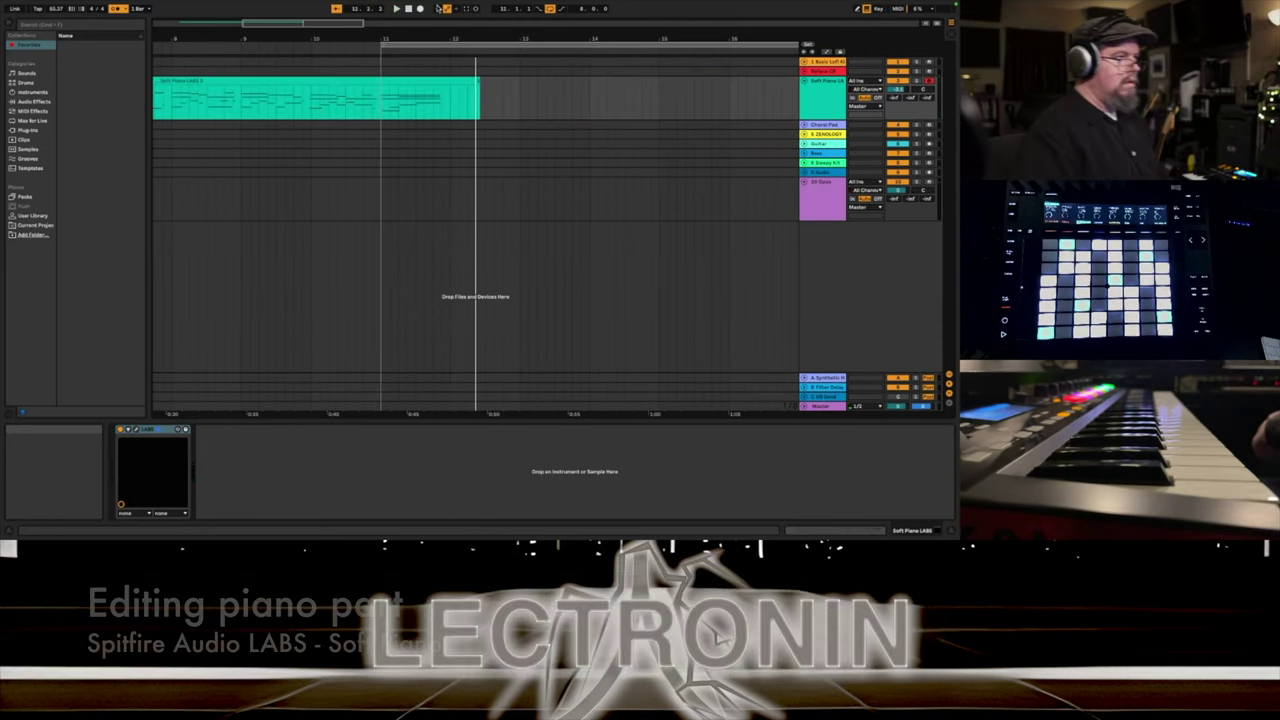
pyautogui.click(268, 107)
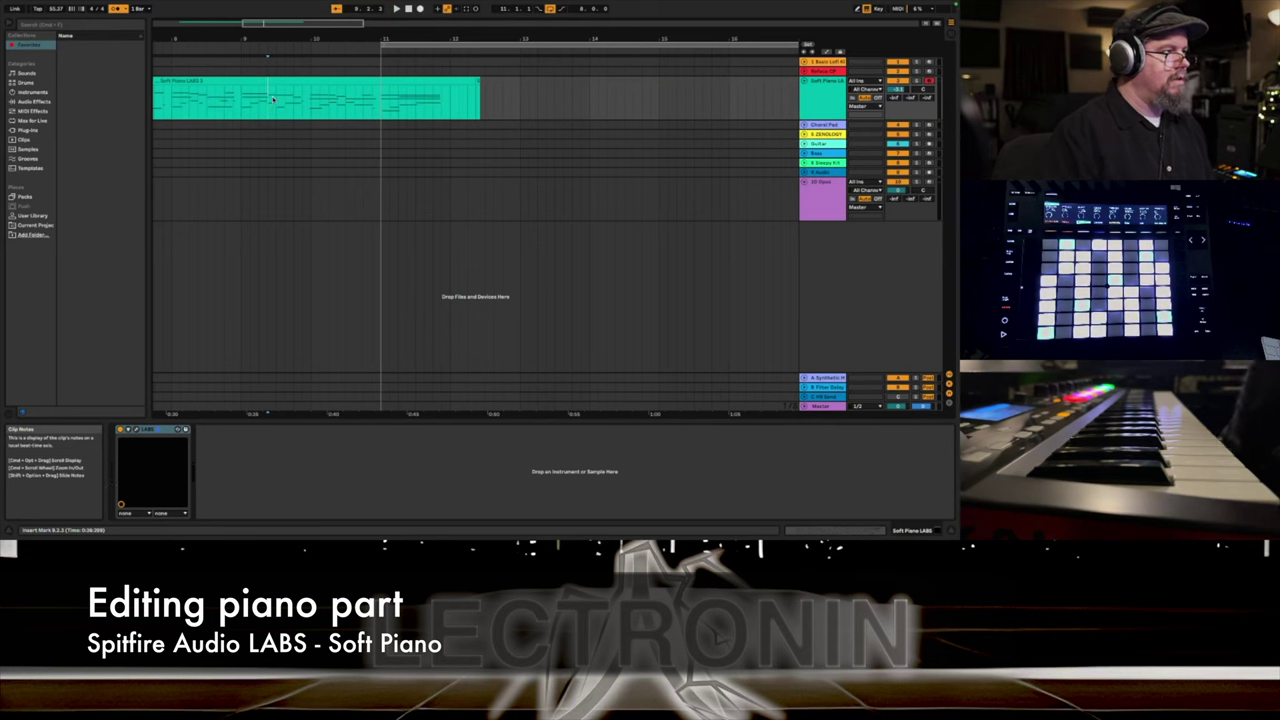
pyautogui.doubleClick(283, 80)
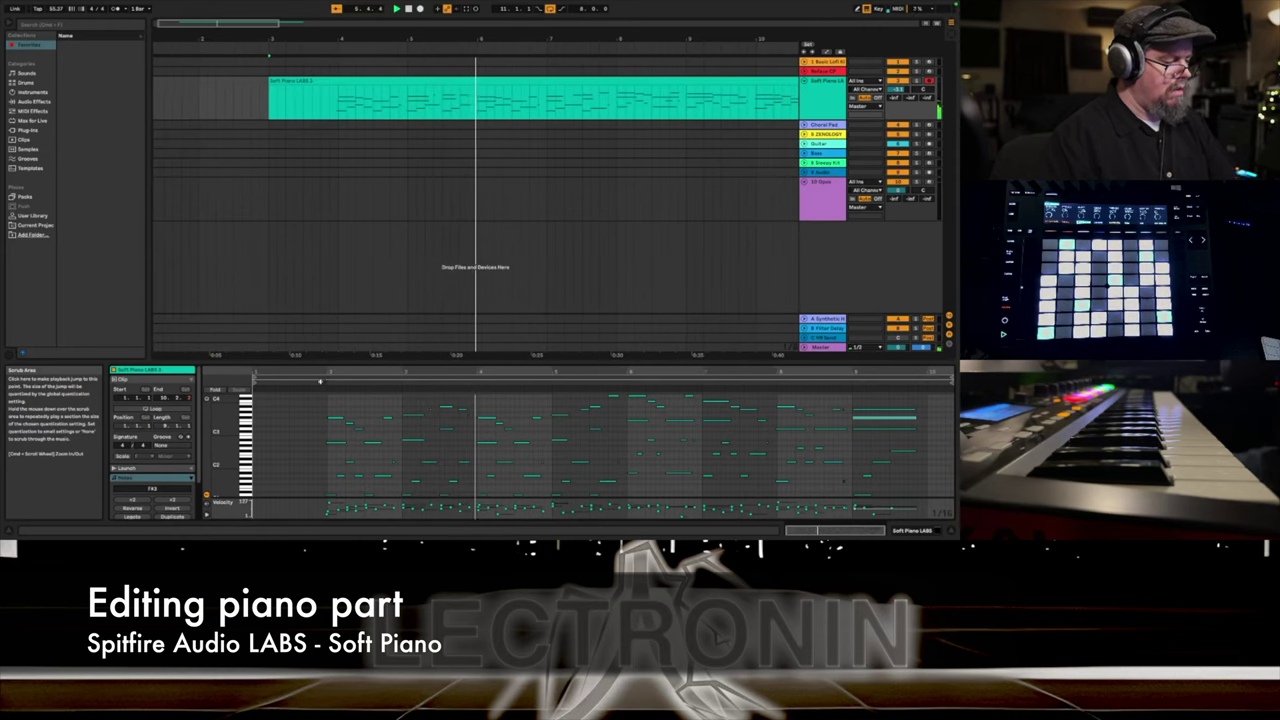
# Audition the piano clip from its opening and its last bars, selecting the low D1 note and the high A#3 note to check them.
pyautogui.click(440, 493)
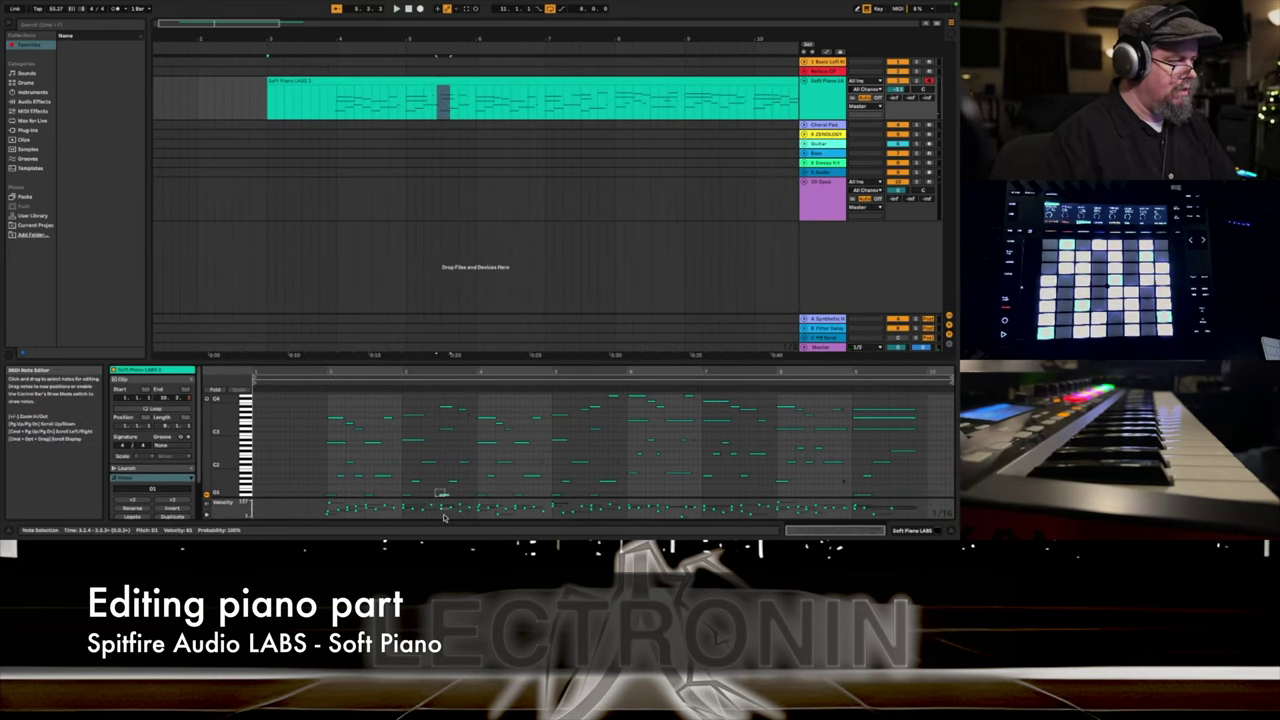
pyautogui.click(322, 388)
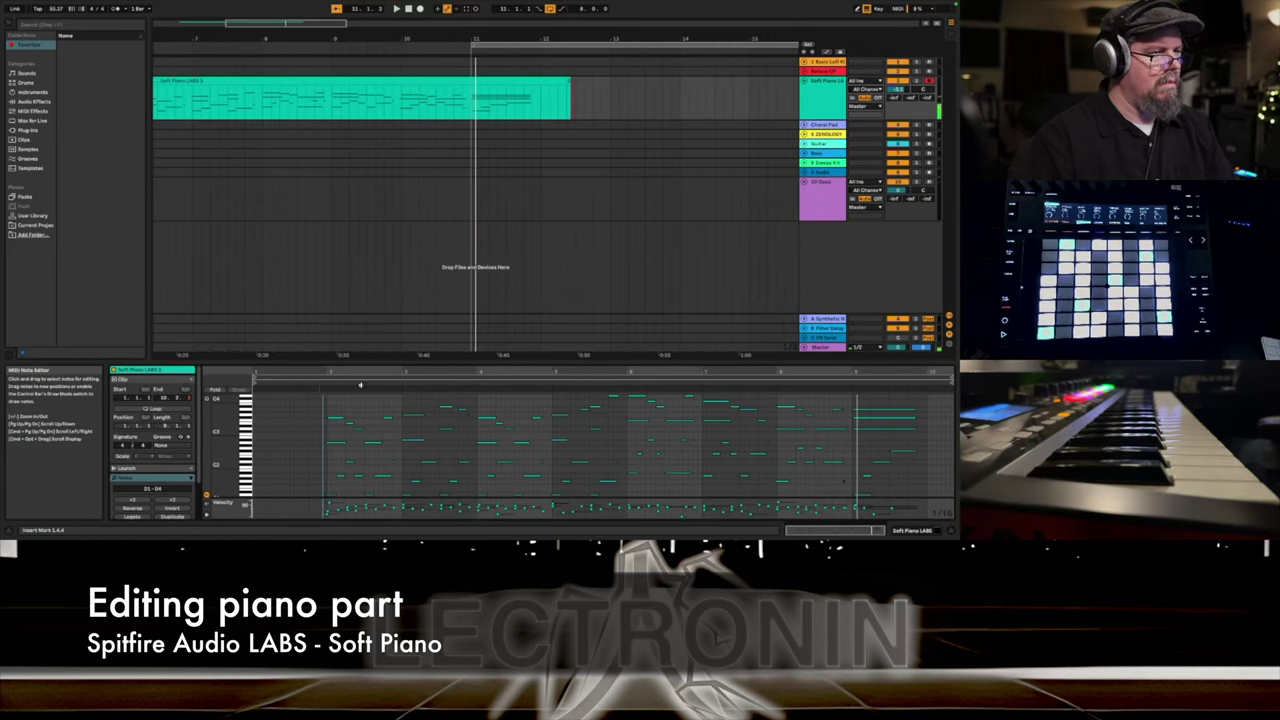
pyautogui.scroll(3, 620, 390)
pyautogui.click(843, 411)
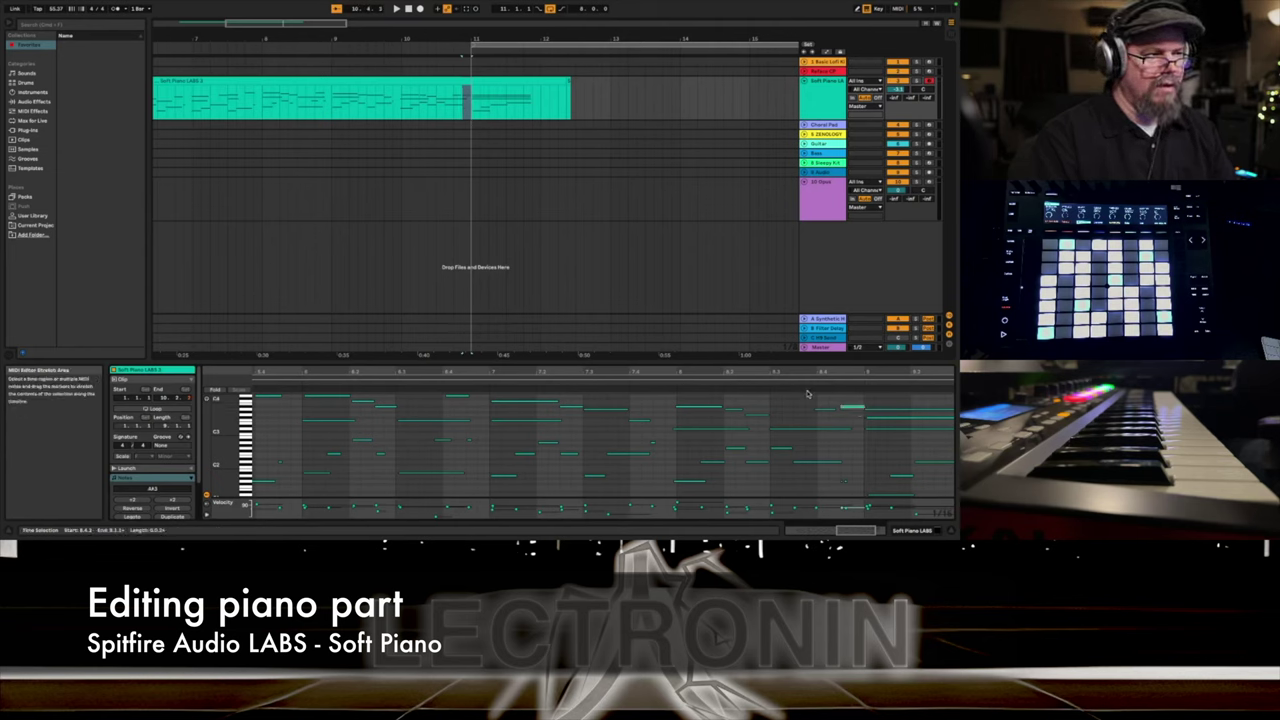
pyautogui.scroll(3, 660, 420)
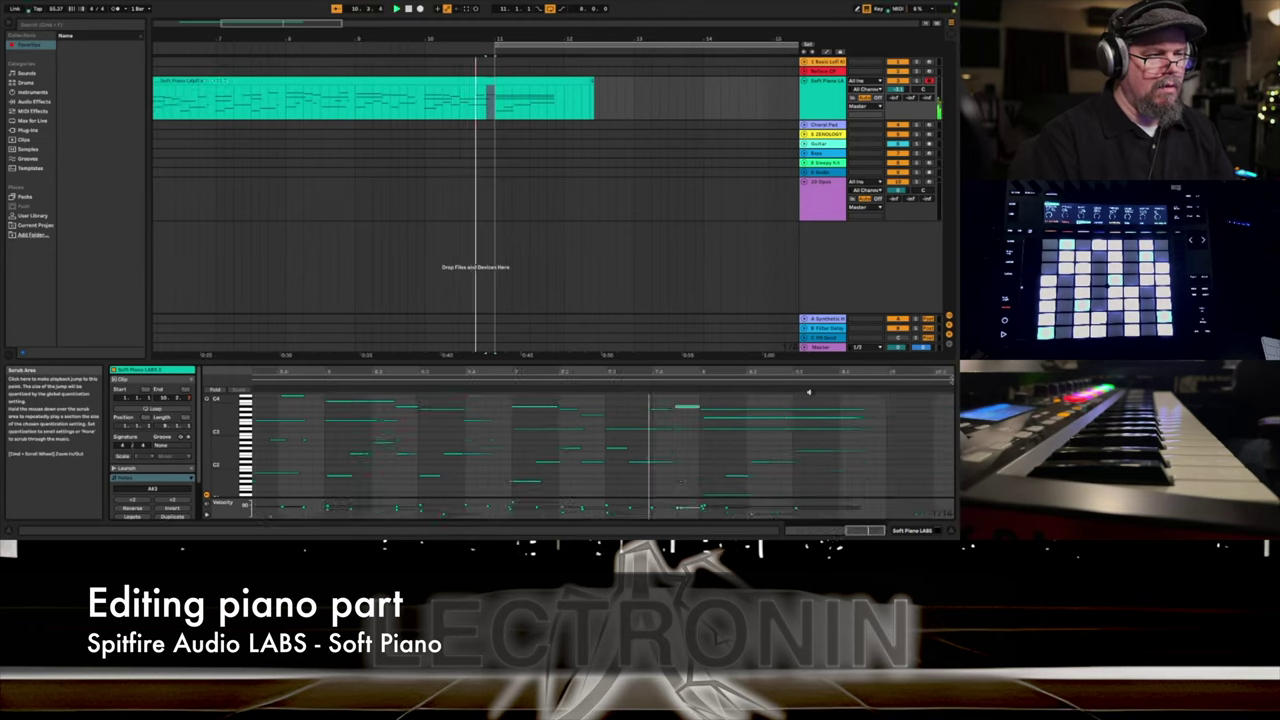
pyautogui.click(676, 382)
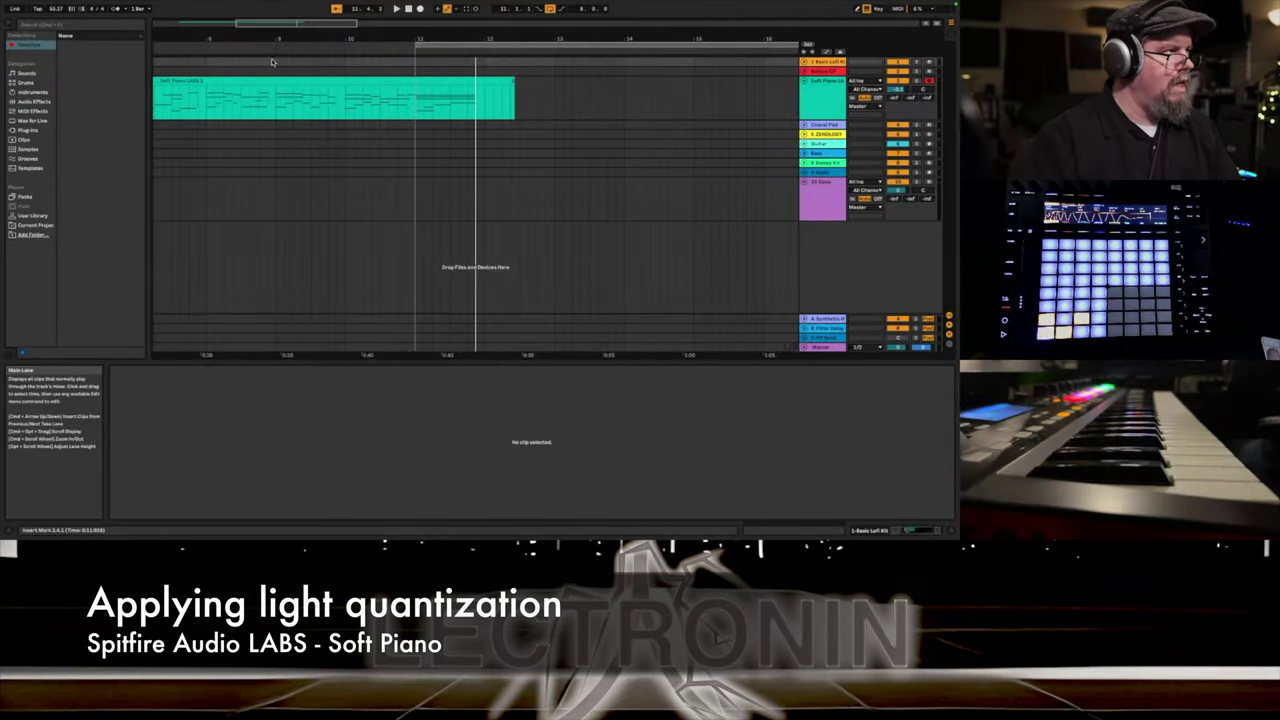
# Quantize the note starts of the recorded piano part to 1/8 at a partial amount and audition the result from its opening.
pyautogui.click(284, 91)
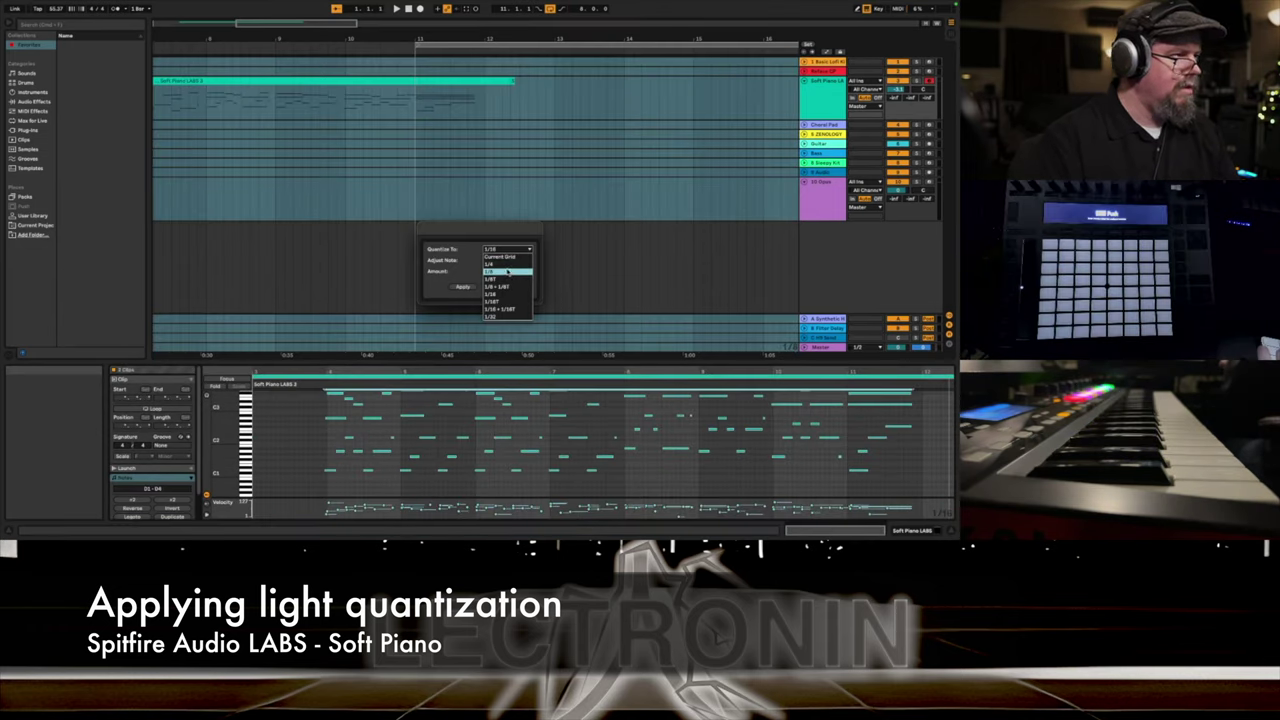
pyautogui.click(507, 271)
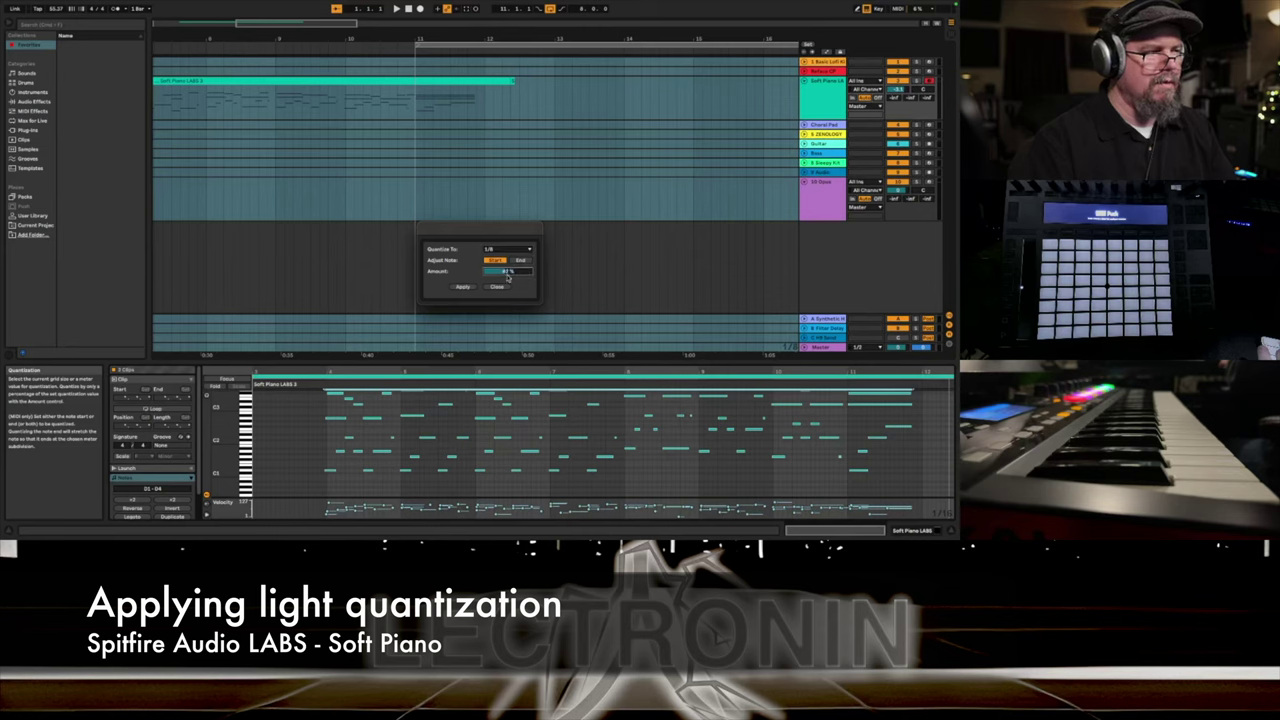
pyautogui.click(461, 287)
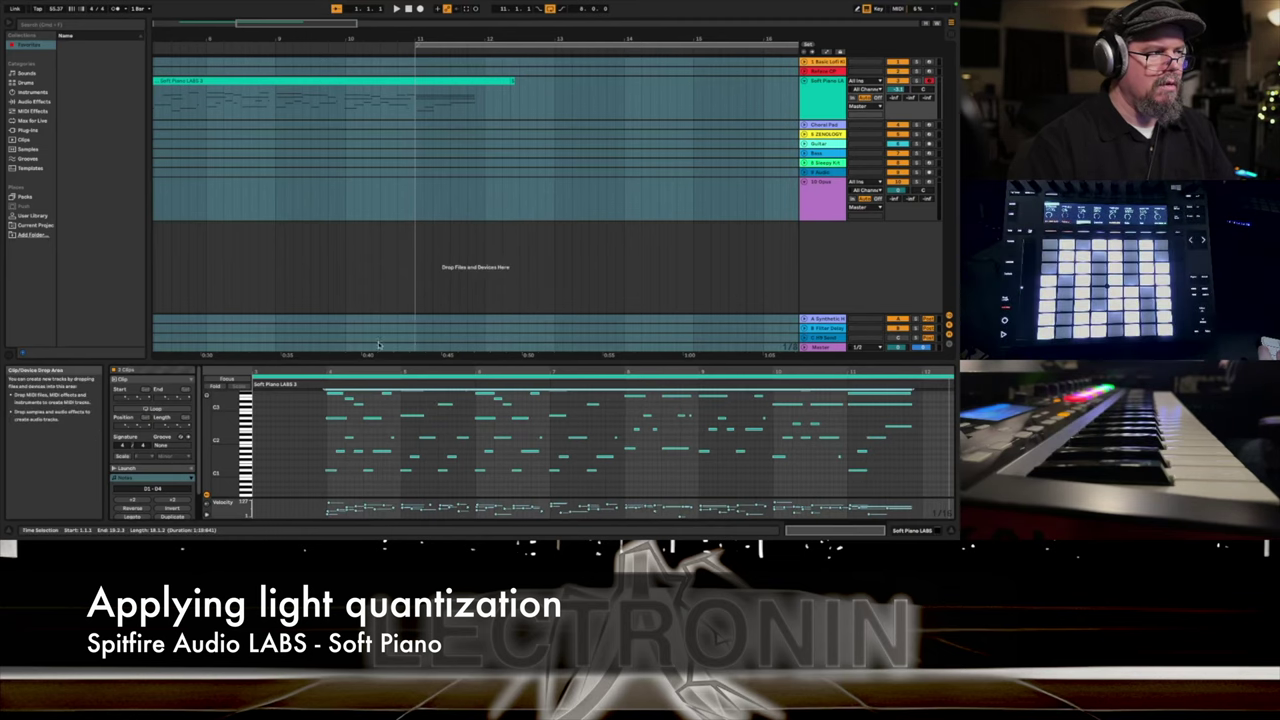
pyautogui.click(321, 384)
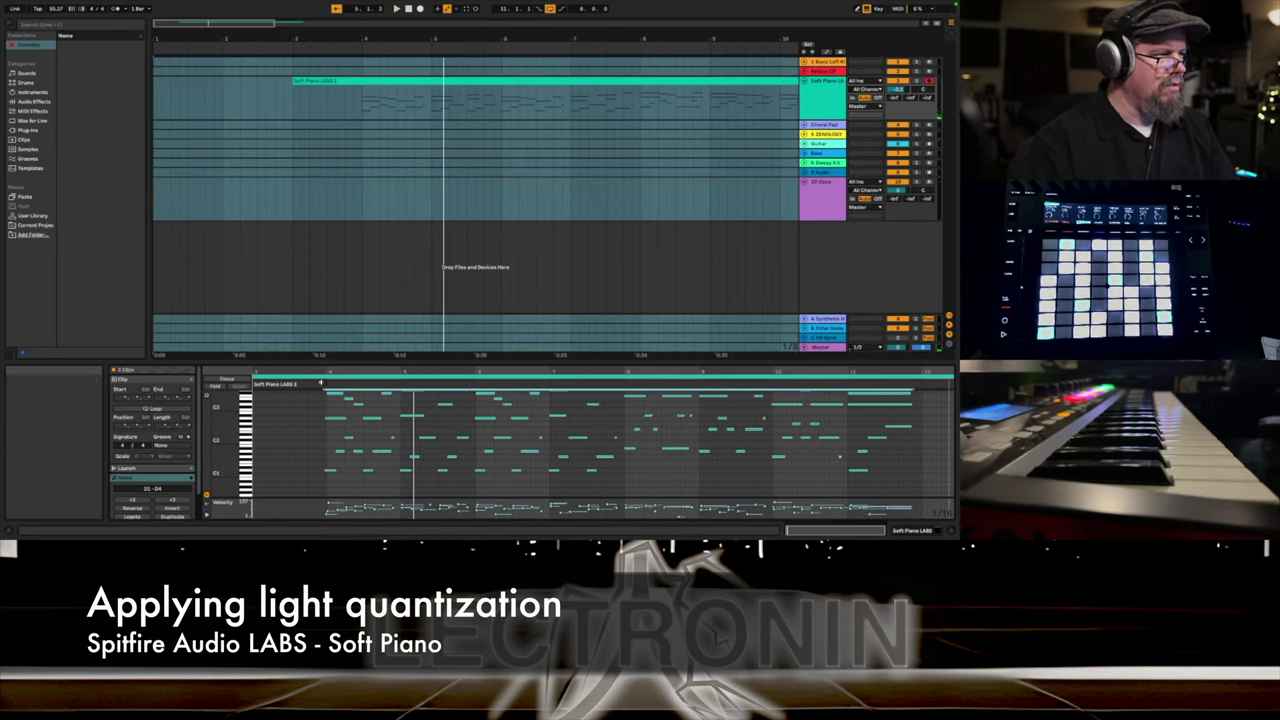
pyautogui.click(320, 383)
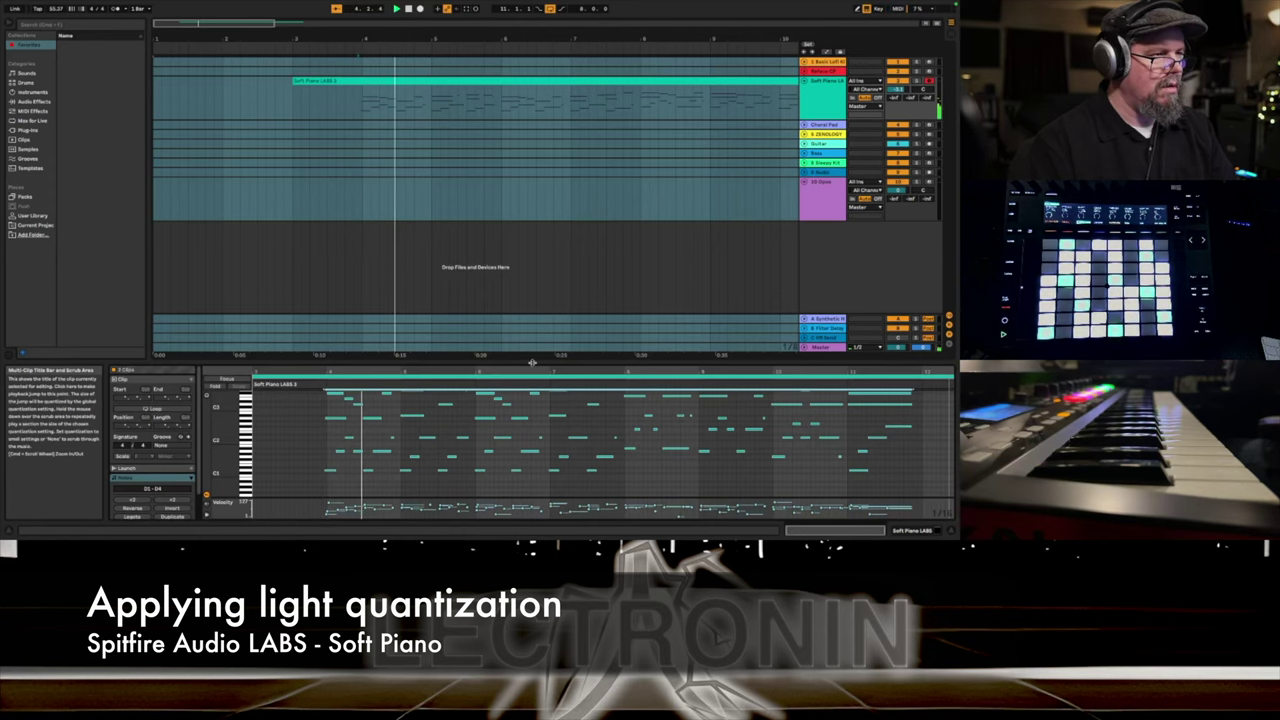
# Quantize the note starts in the last two bars of the piano part to 1/8 at a partial amount and play back the ending.
pyautogui.hotkey('ctrl', 'a')
pyautogui.scroll(2, 778, 402)
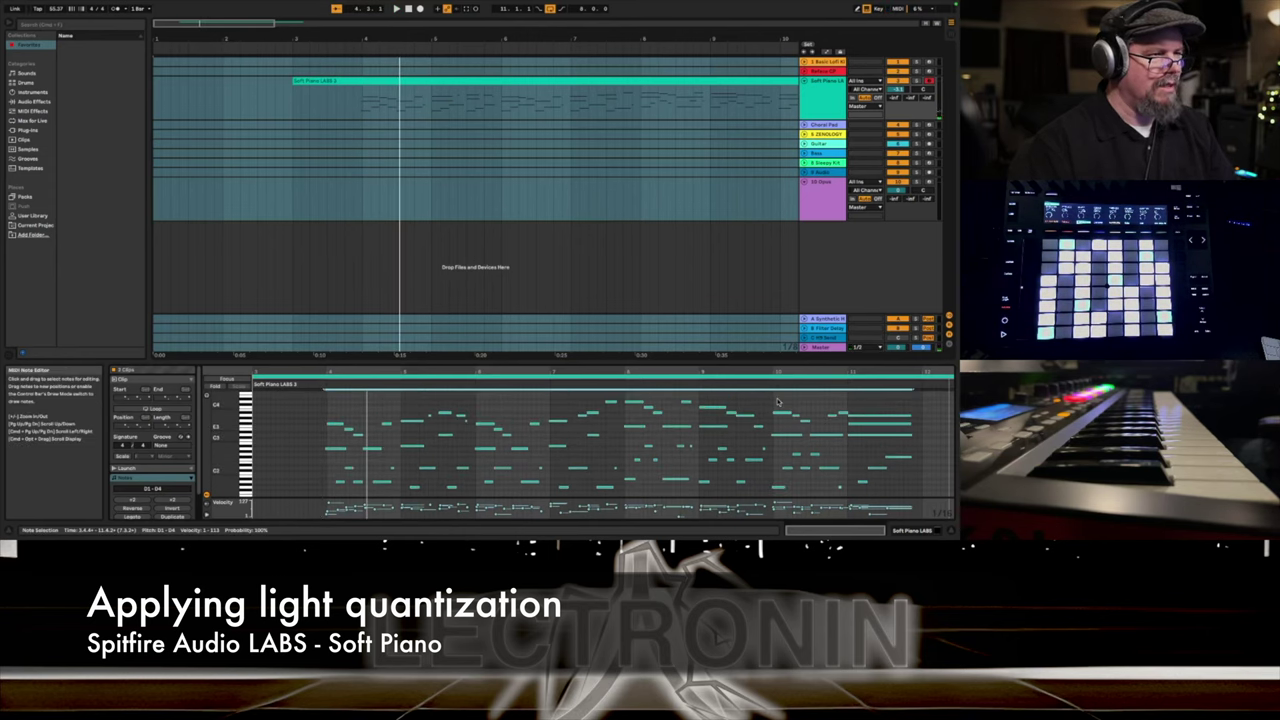
pyautogui.moveTo(768, 401); pyautogui.dragTo(931, 506)
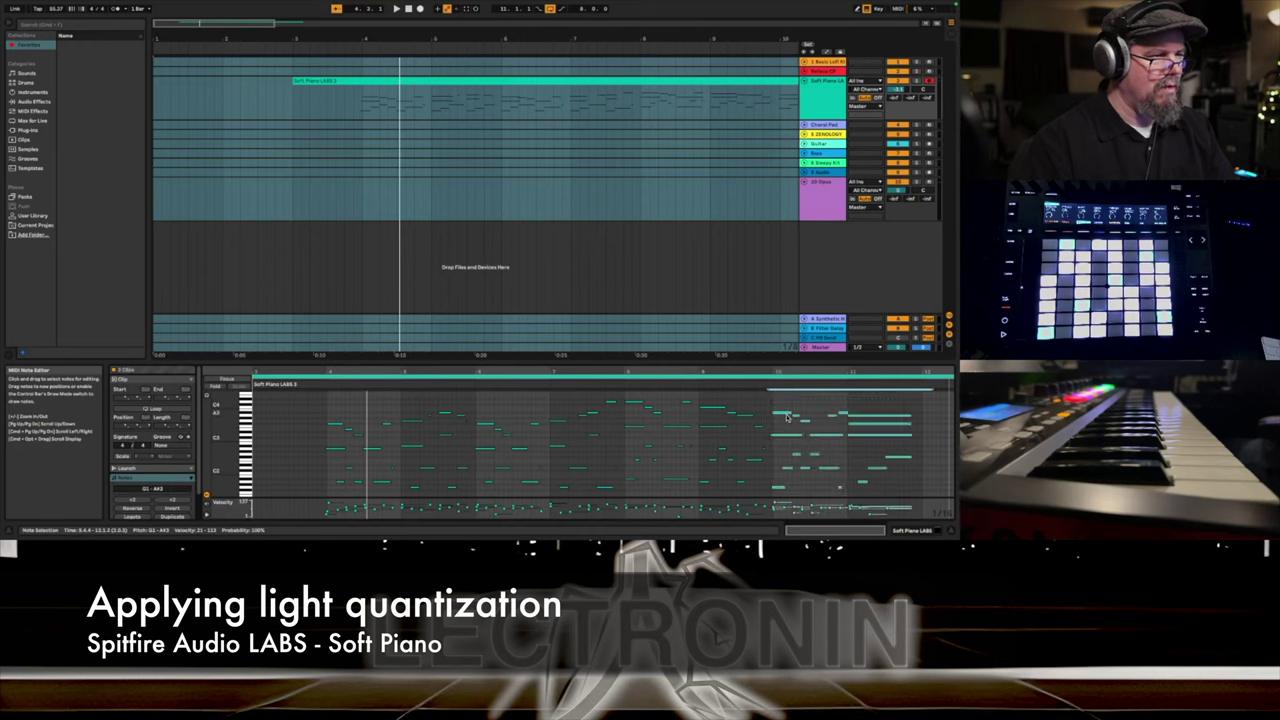
pyautogui.rightClick(787, 418)
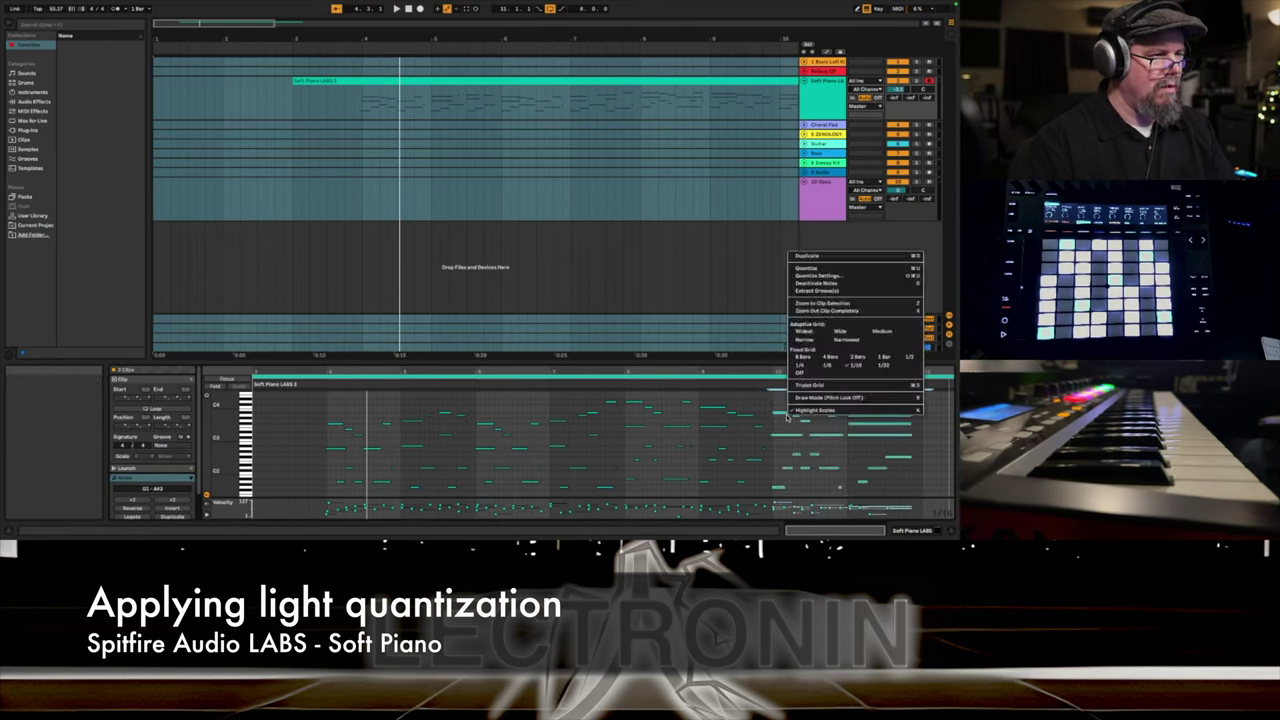
pyautogui.click(828, 275)
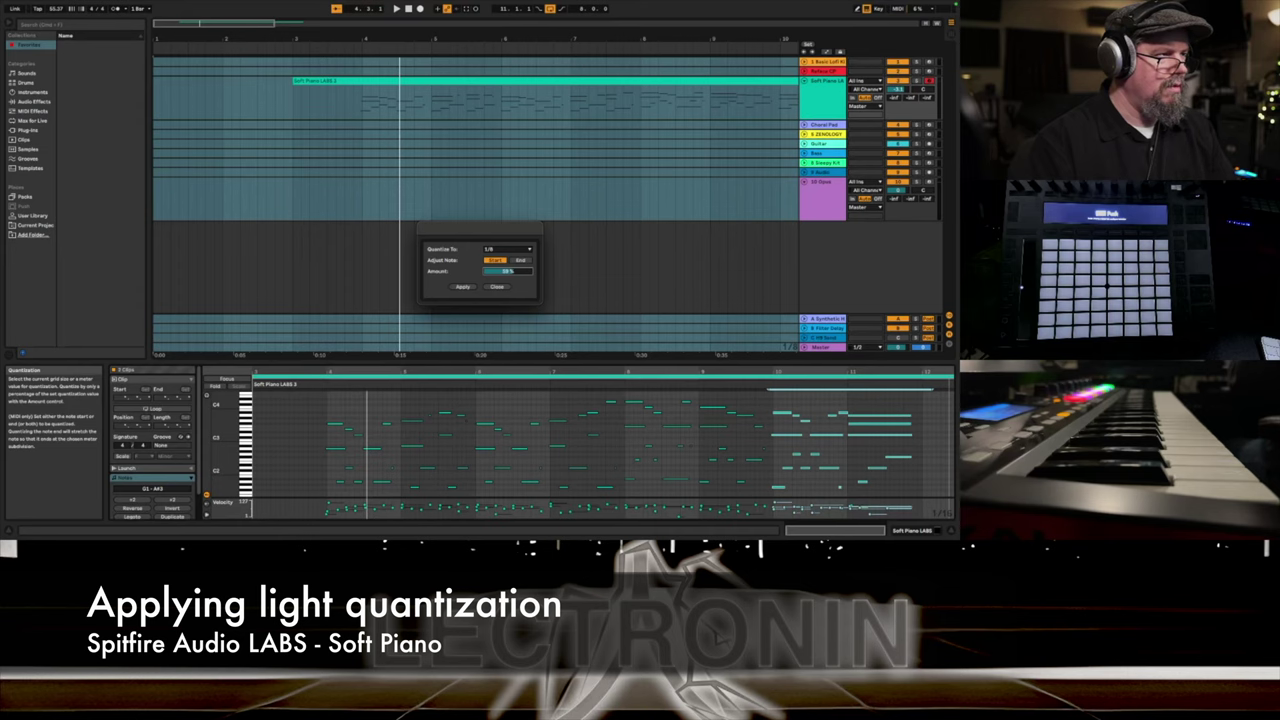
pyautogui.click(462, 287)
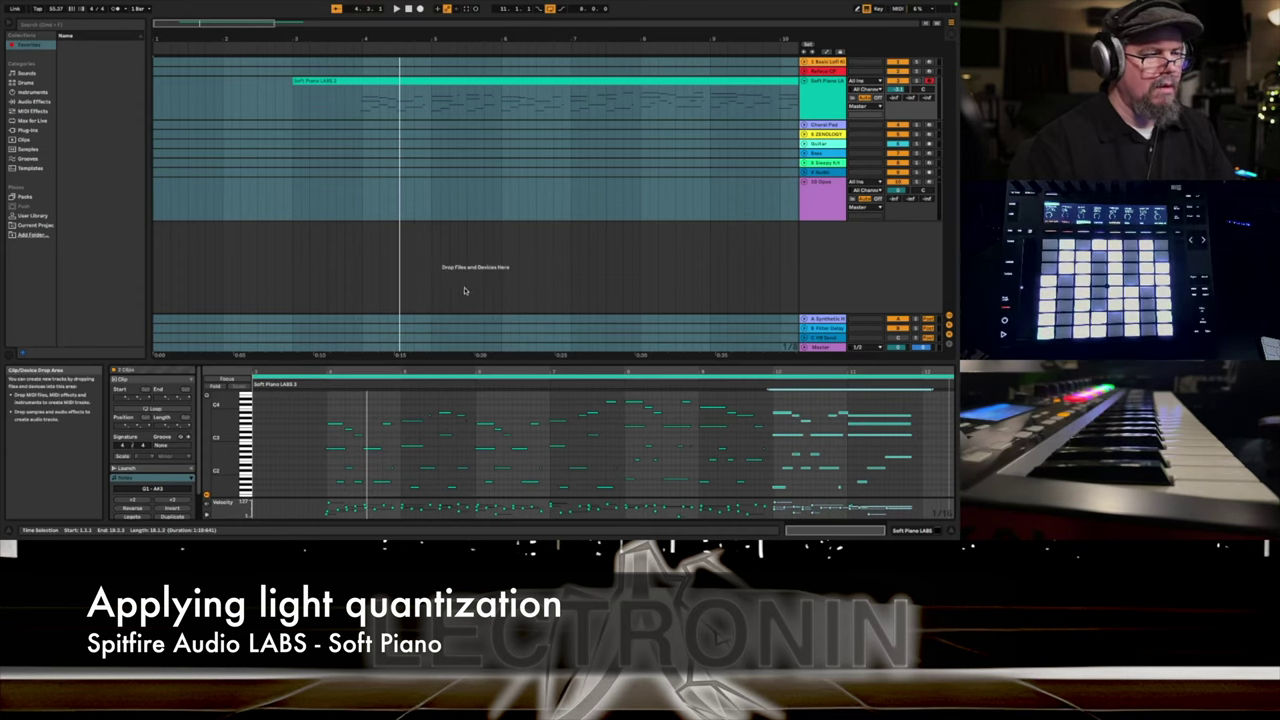
pyautogui.click(750, 382)
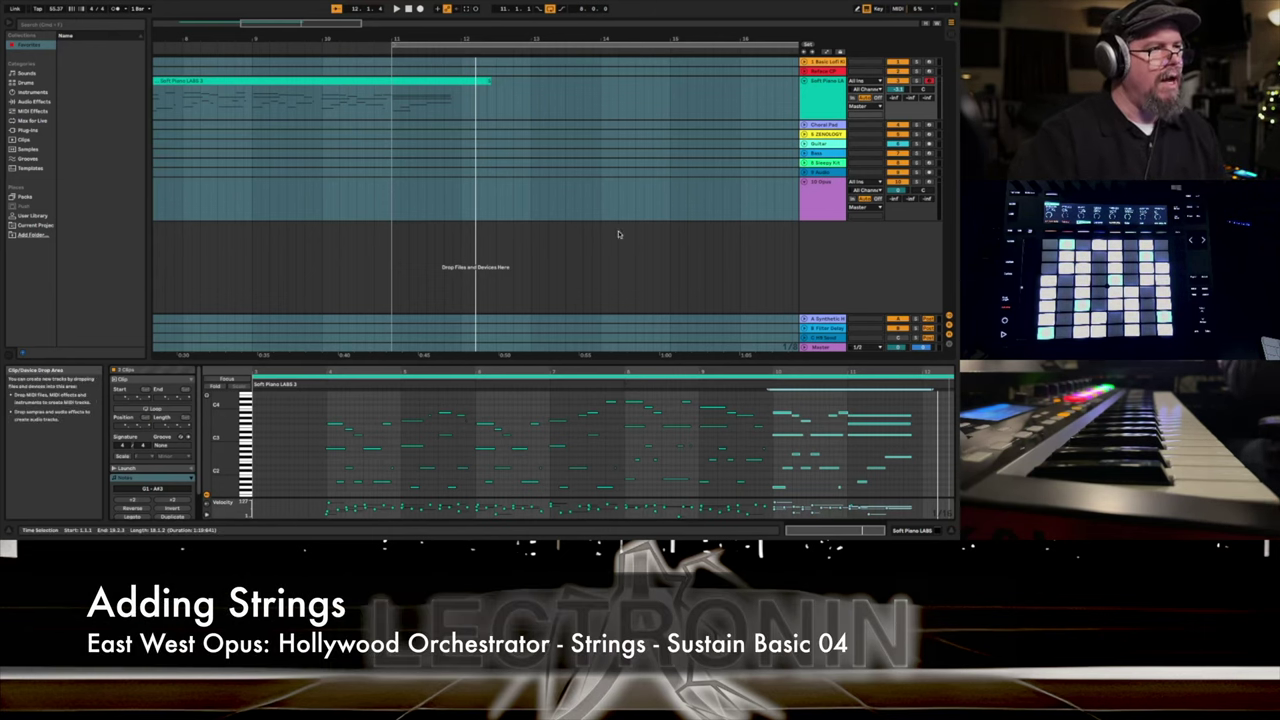
# Select the Opus track and record sustained string chords alongside the piano part.
pyautogui.click(818, 188)
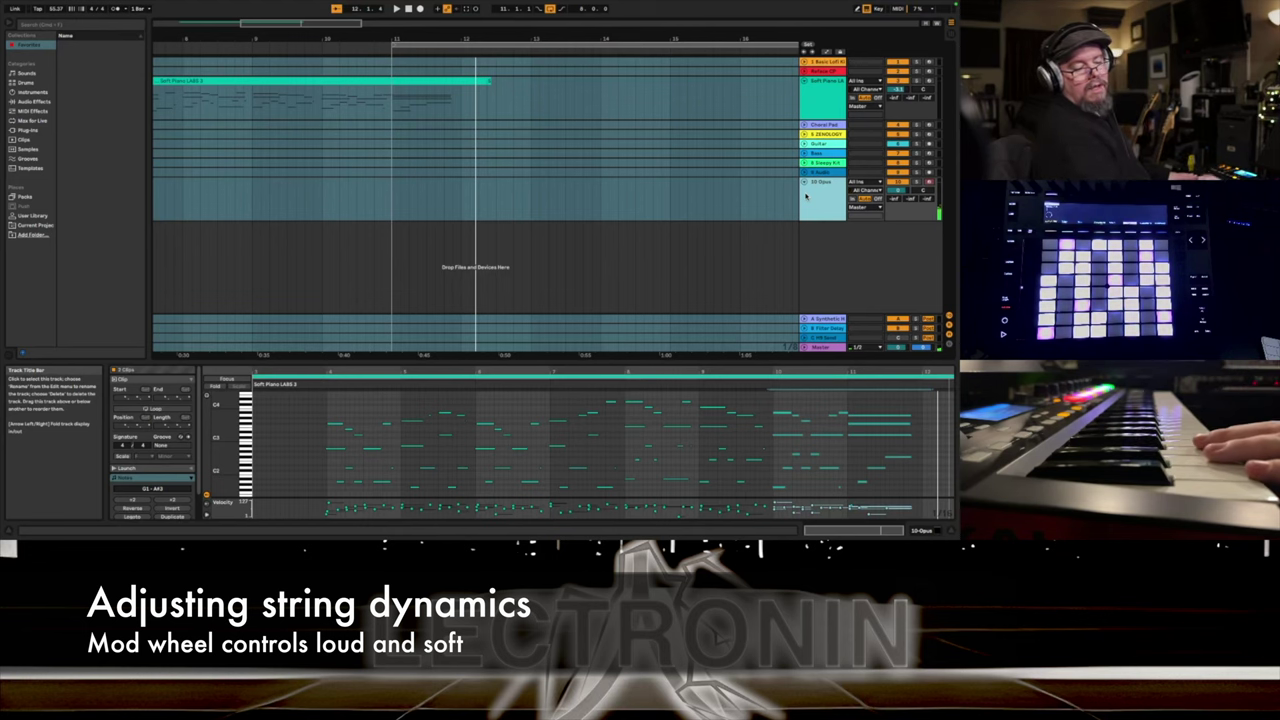
pyautogui.press('space')
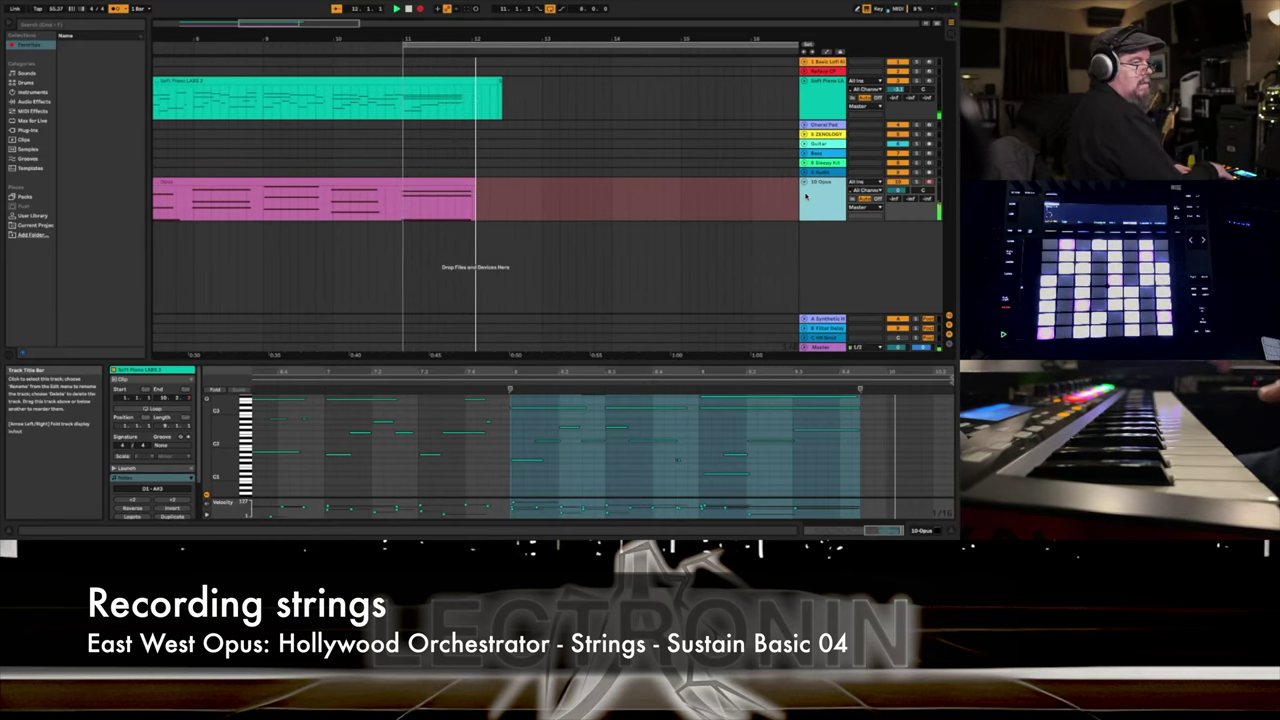
pyautogui.press('F9')
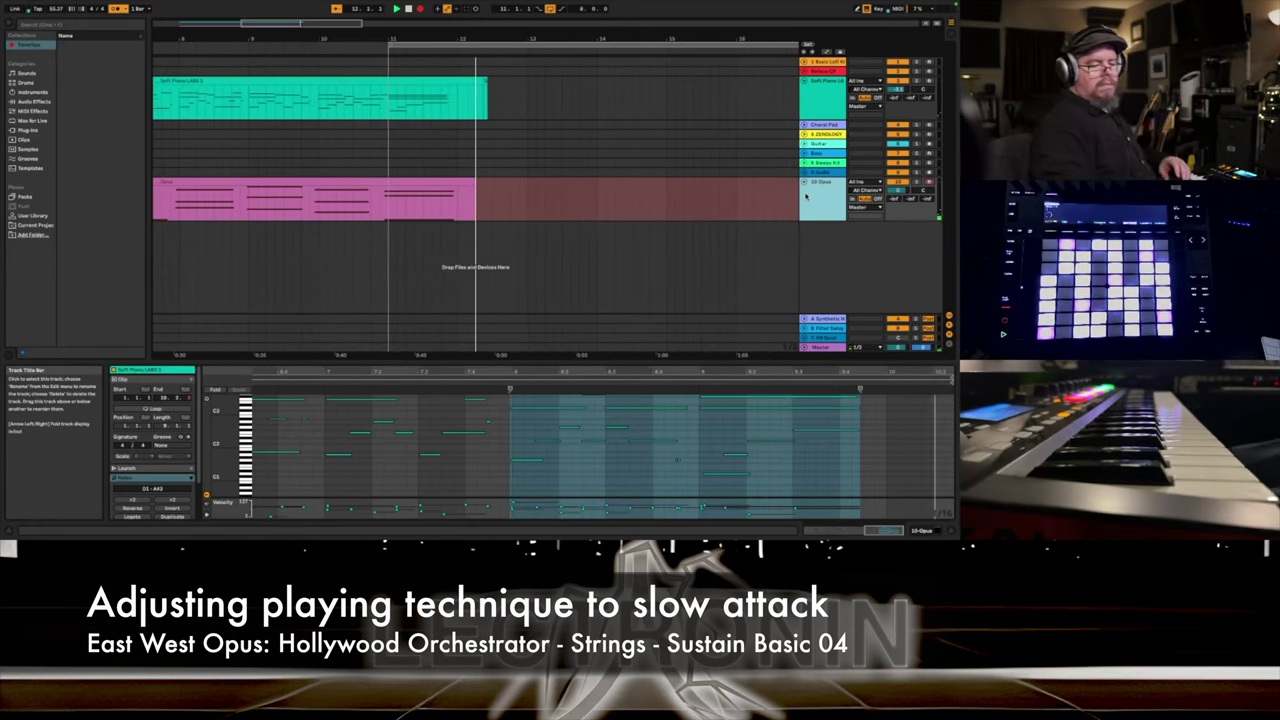
pyautogui.press('space')
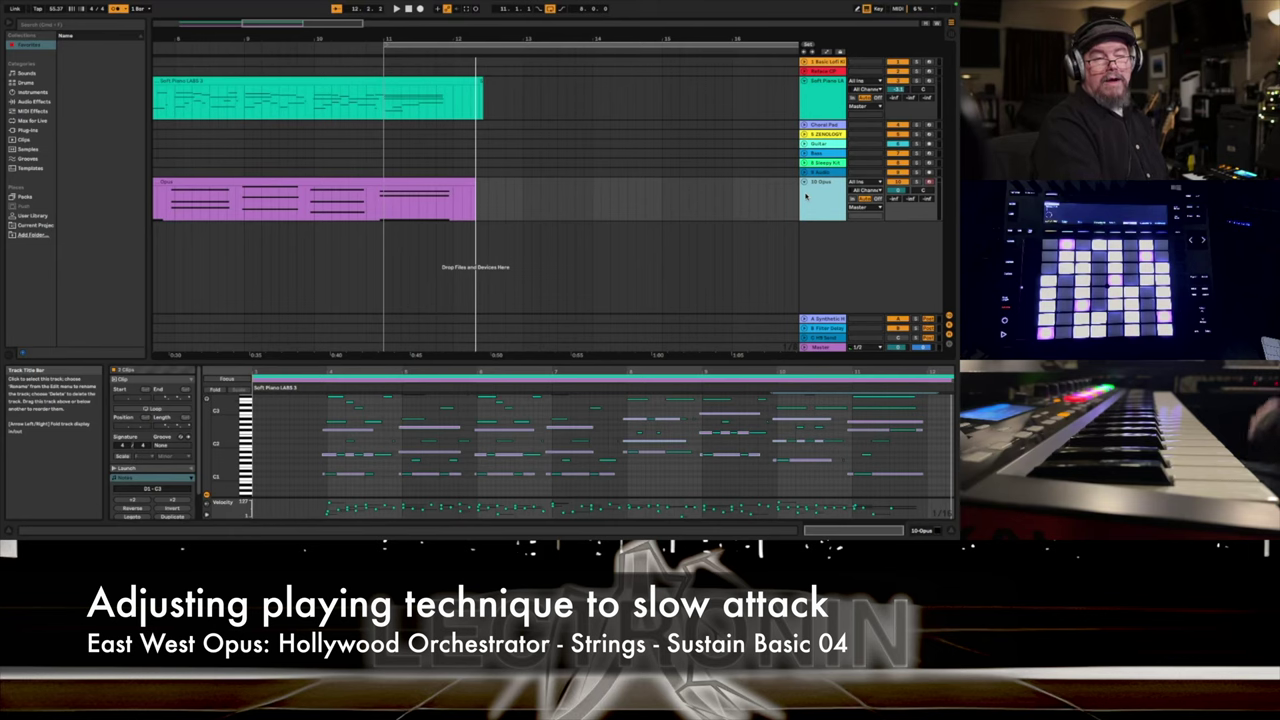
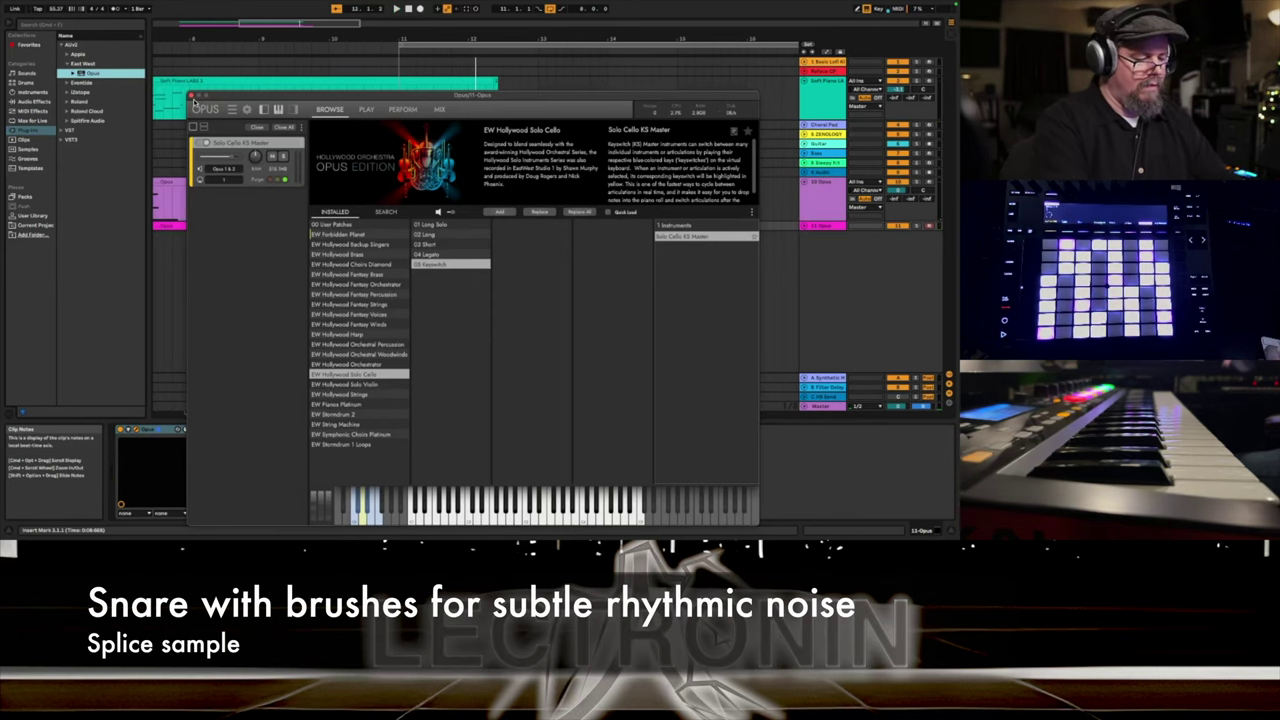
# Launch Splice through the system search and close the Opus instrument window.
pyautogui.press('super+space')
pyautogui.write('s')
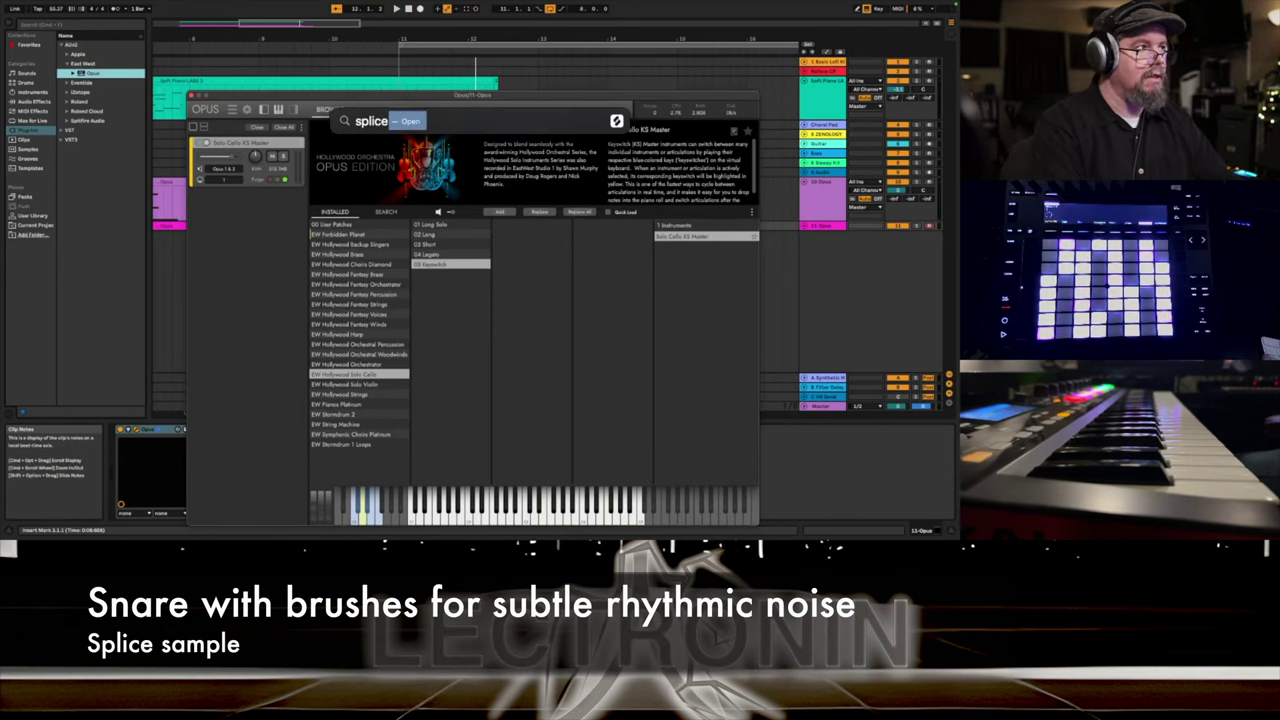
pyautogui.press('Return')
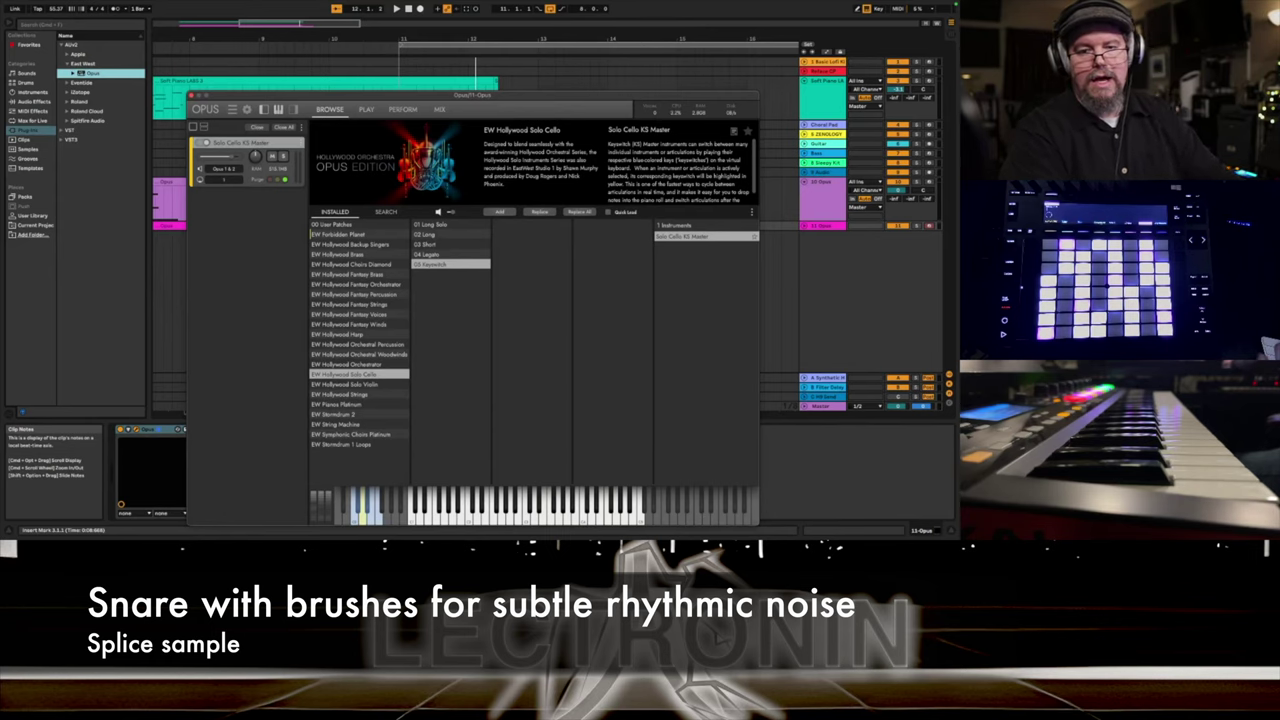
pyautogui.click(193, 96)
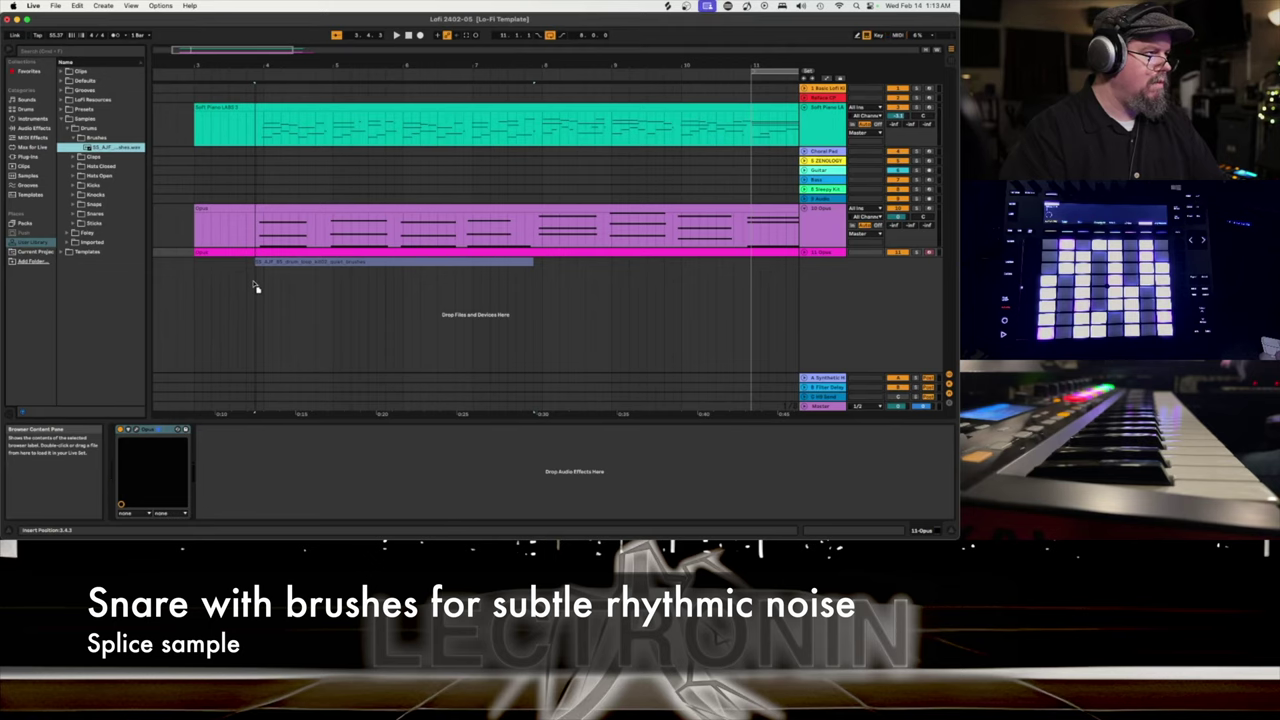
# Place the quiet brushes drum loop on a new audio track at bar 4, extend it to bar 12, and play it back.
pyautogui.moveTo(266, 287); pyautogui.dragTo(265, 285)
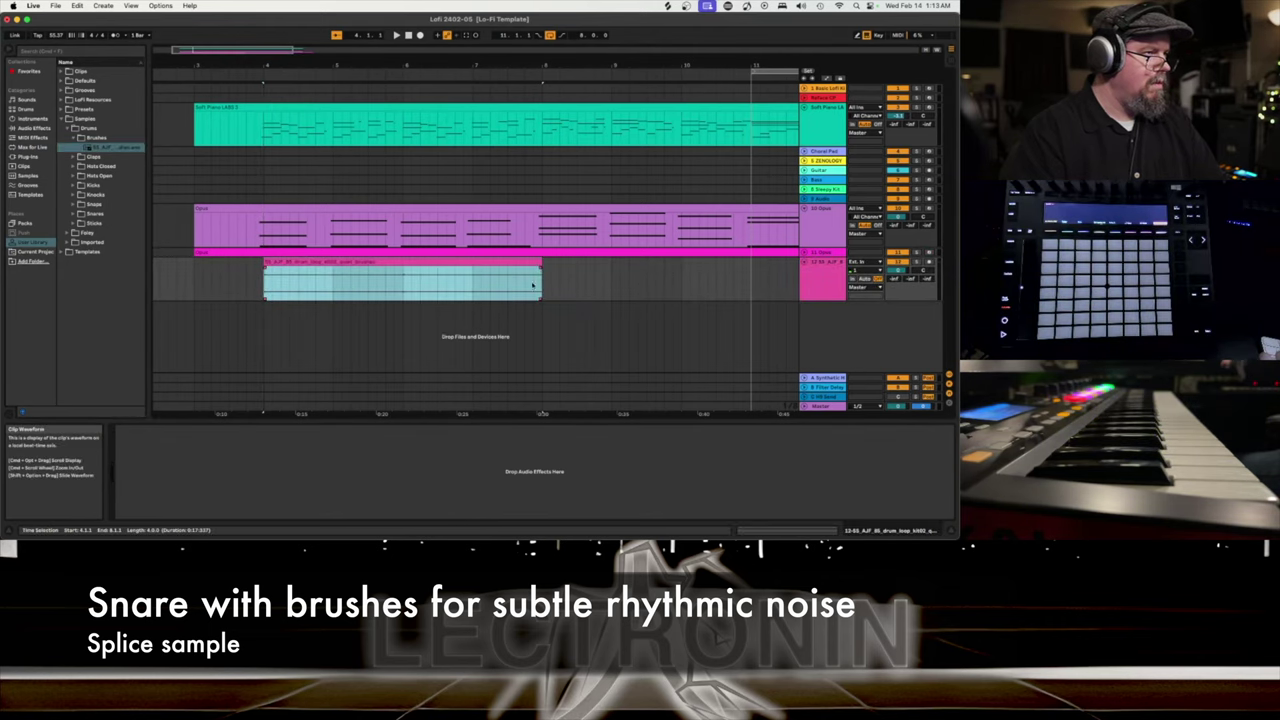
pyautogui.hscroll(5, 545, 283)
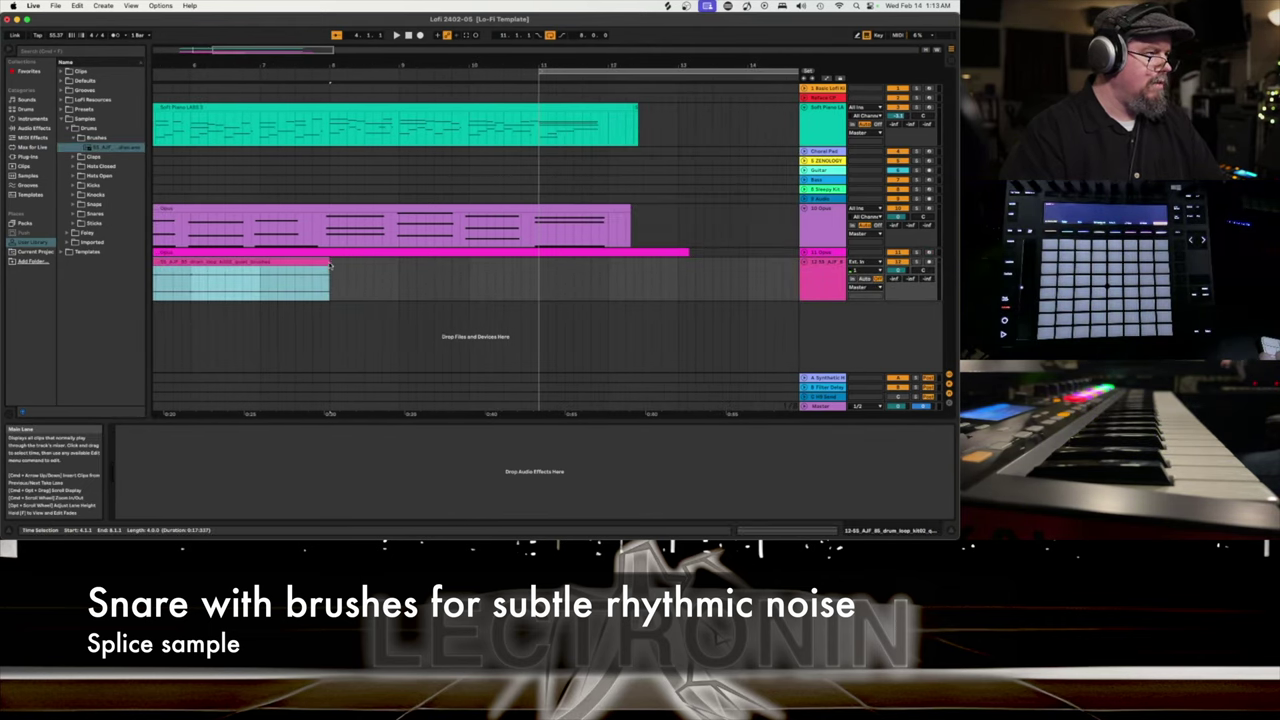
pyautogui.moveTo(330, 264); pyautogui.dragTo(617, 264)
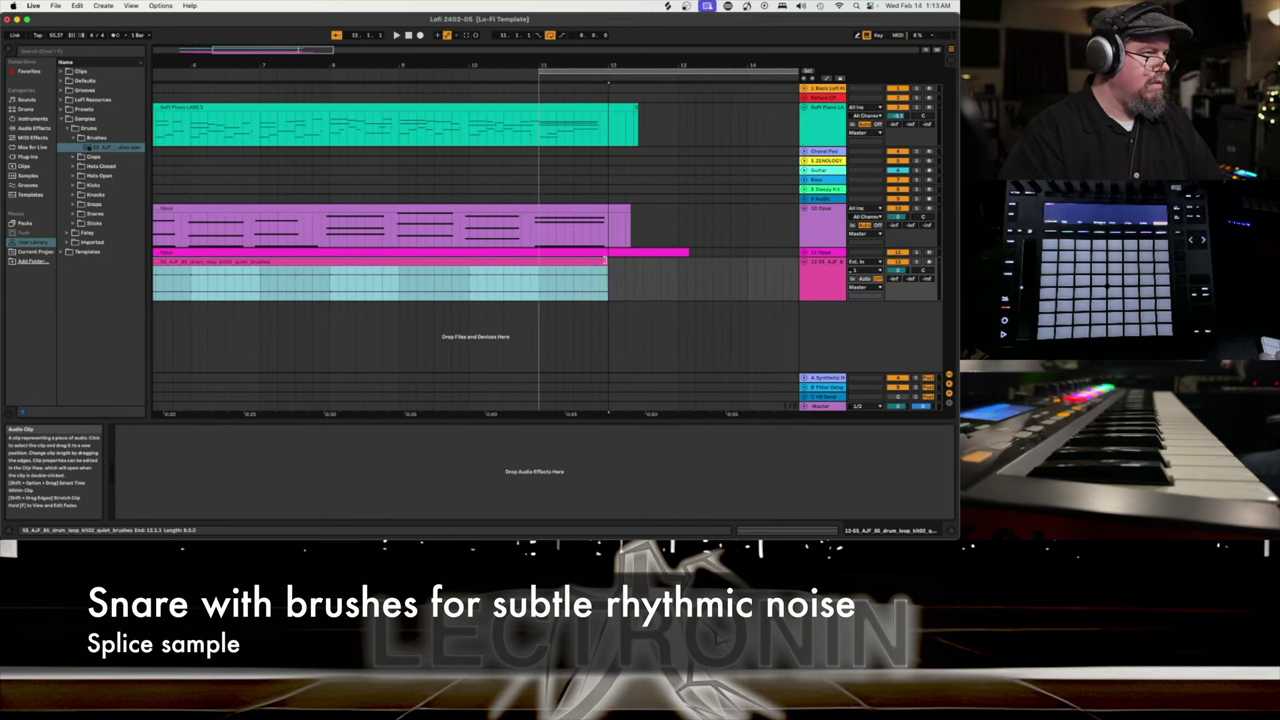
pyautogui.hscroll(-7, 608, 262)
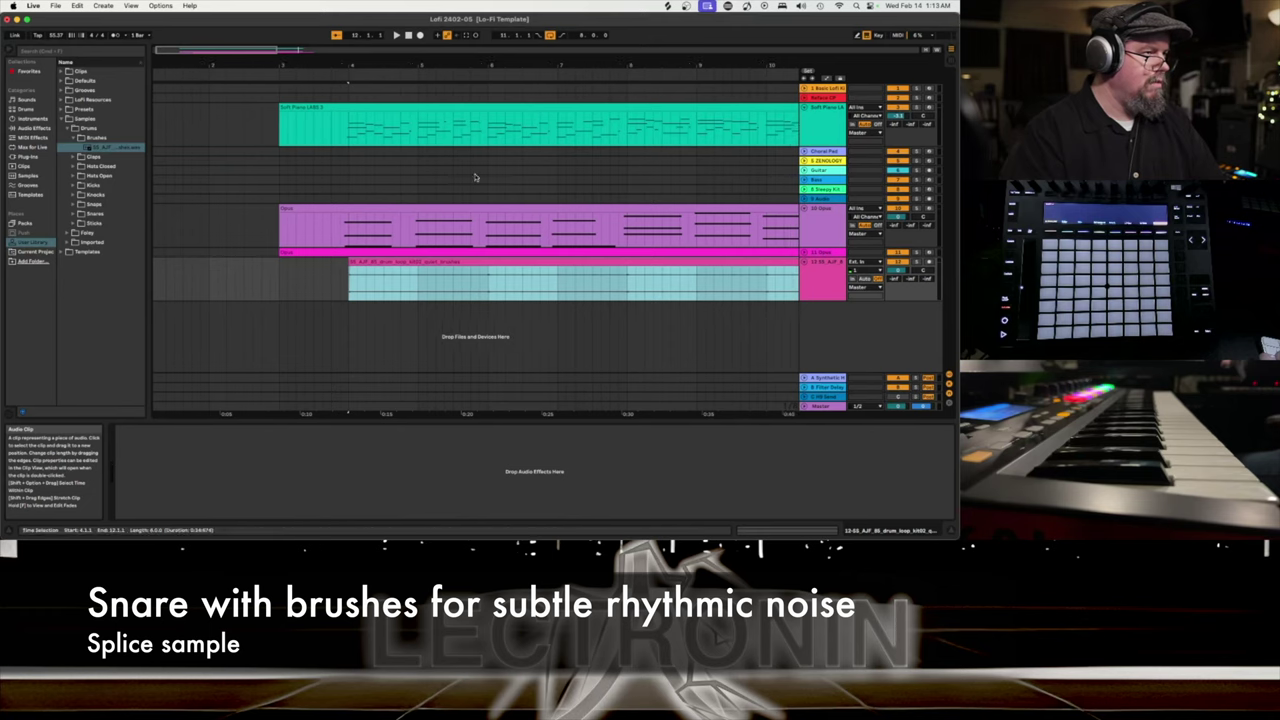
pyautogui.click(336, 71)
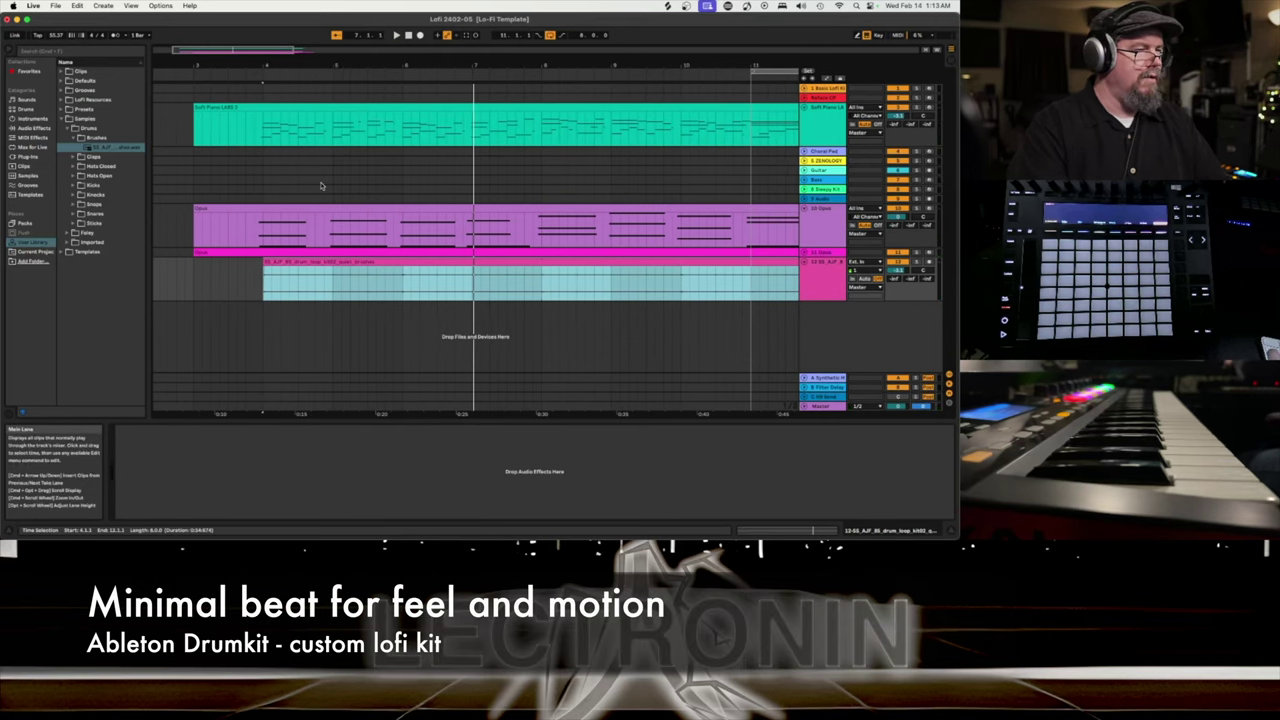
# Select the Basic Lofi Kit track to ready it for a minimal beat.
pyautogui.click(829, 88)
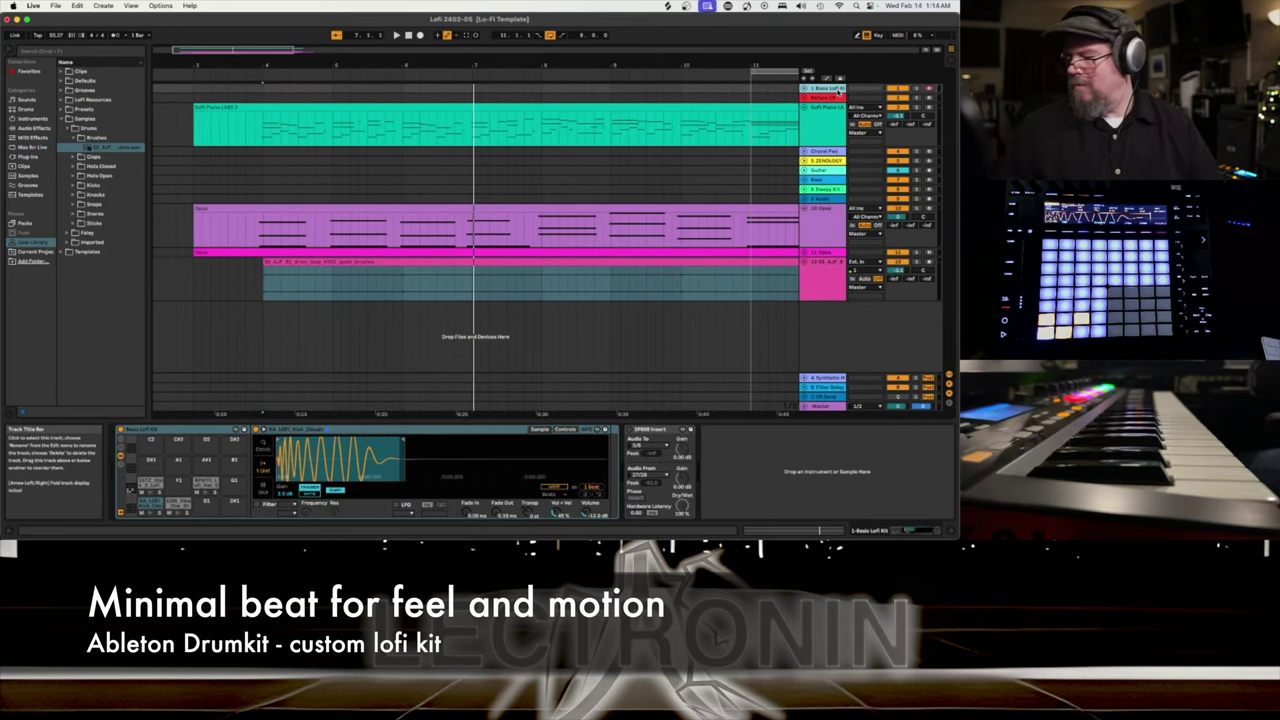
# Add an Auto Filter to the brushed drum loop track and lower its low-pass cutoff to about 1 kHz.
pyautogui.click(387, 280)
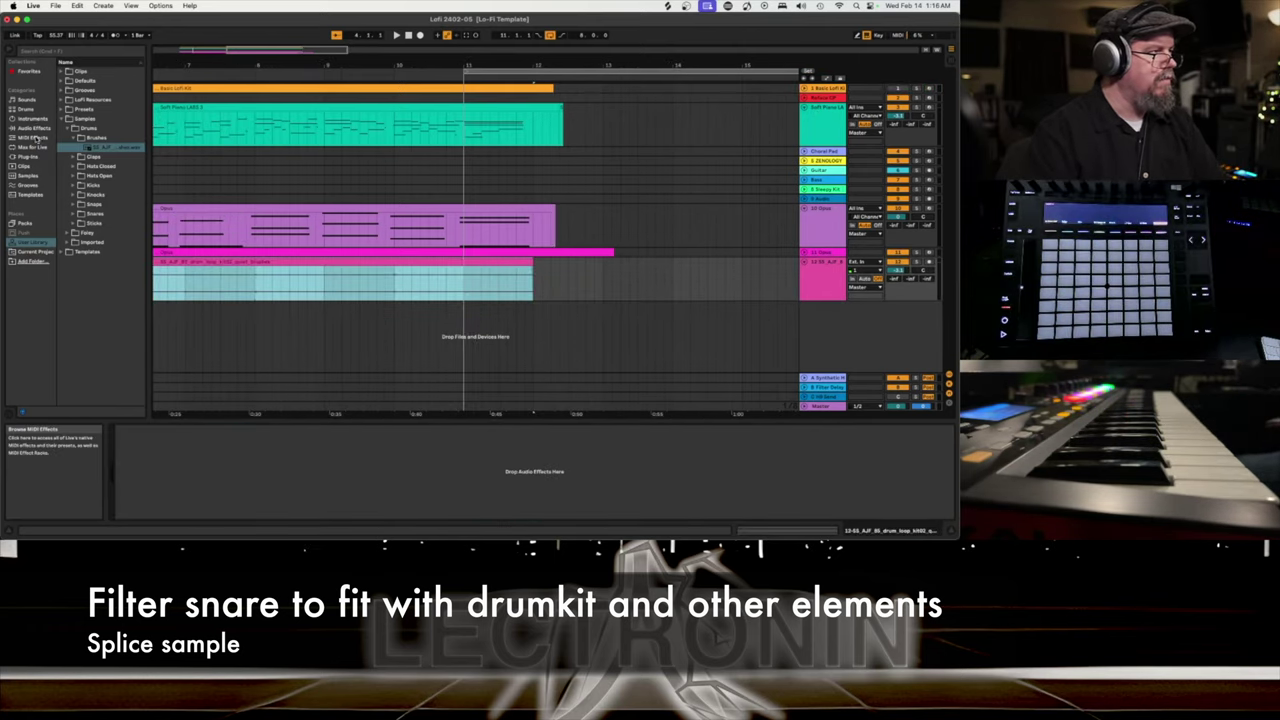
pyautogui.click(34, 128)
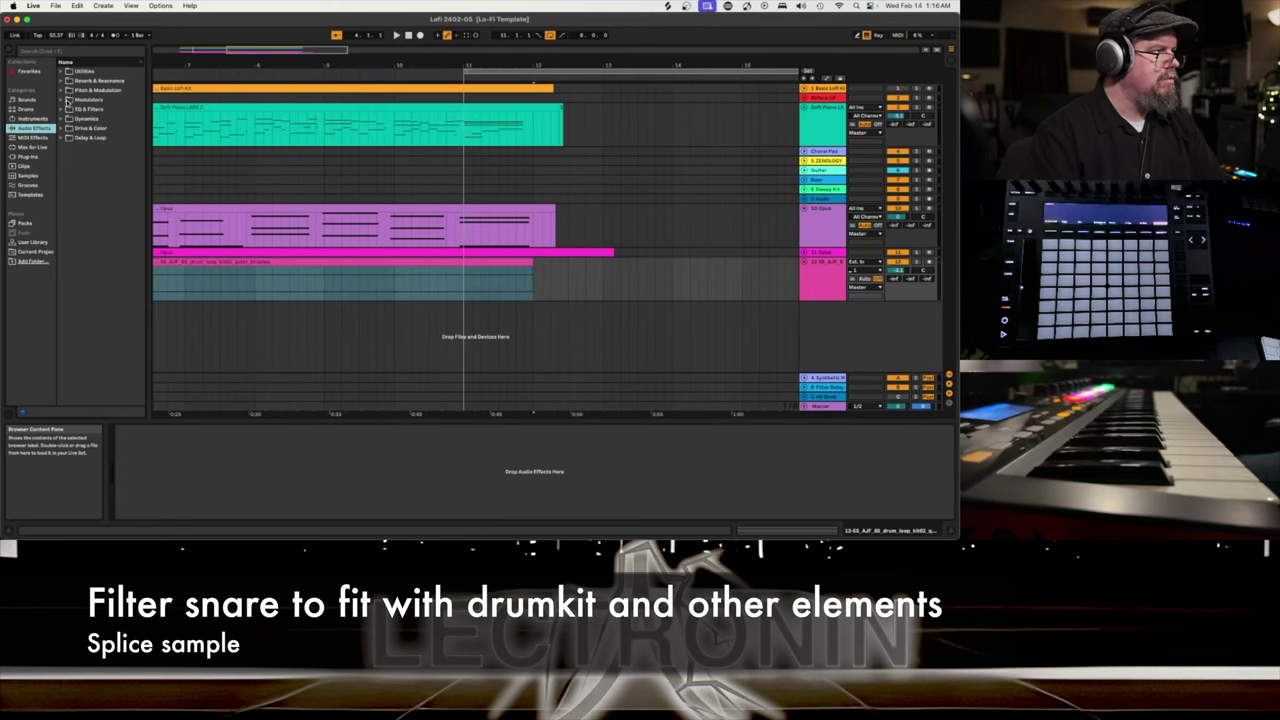
pyautogui.click(61, 110)
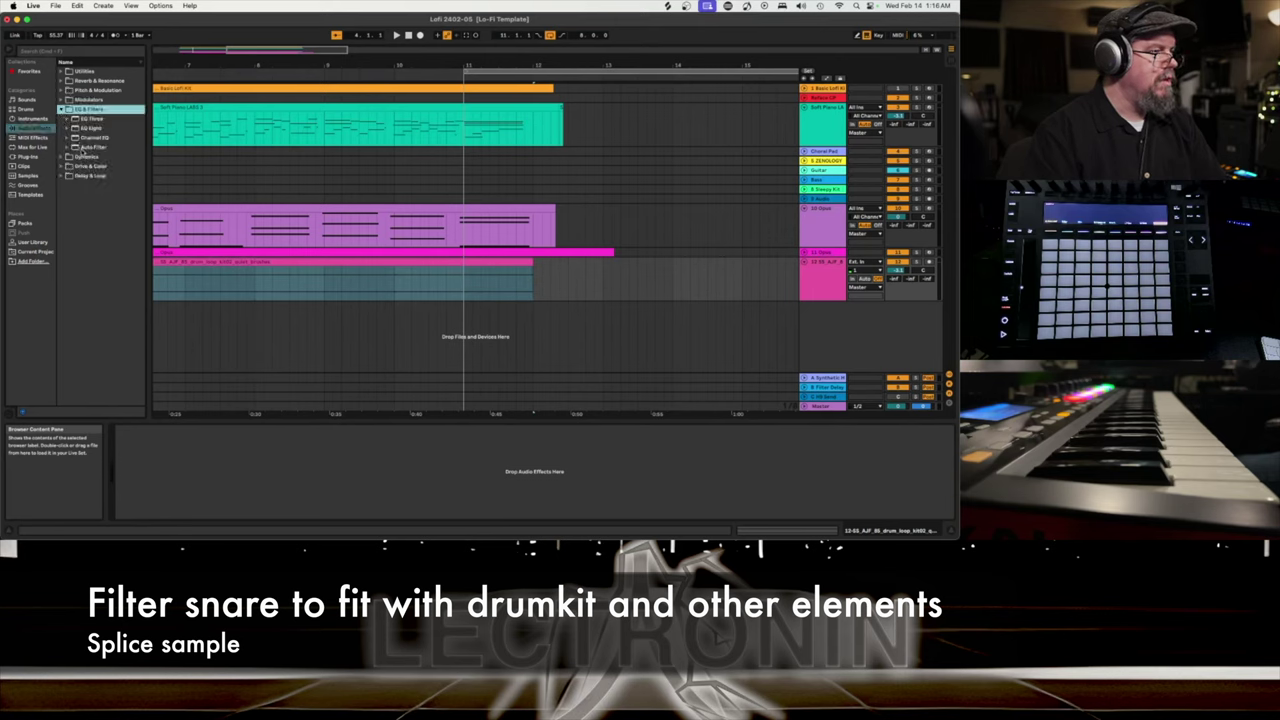
pyautogui.click(88, 147)
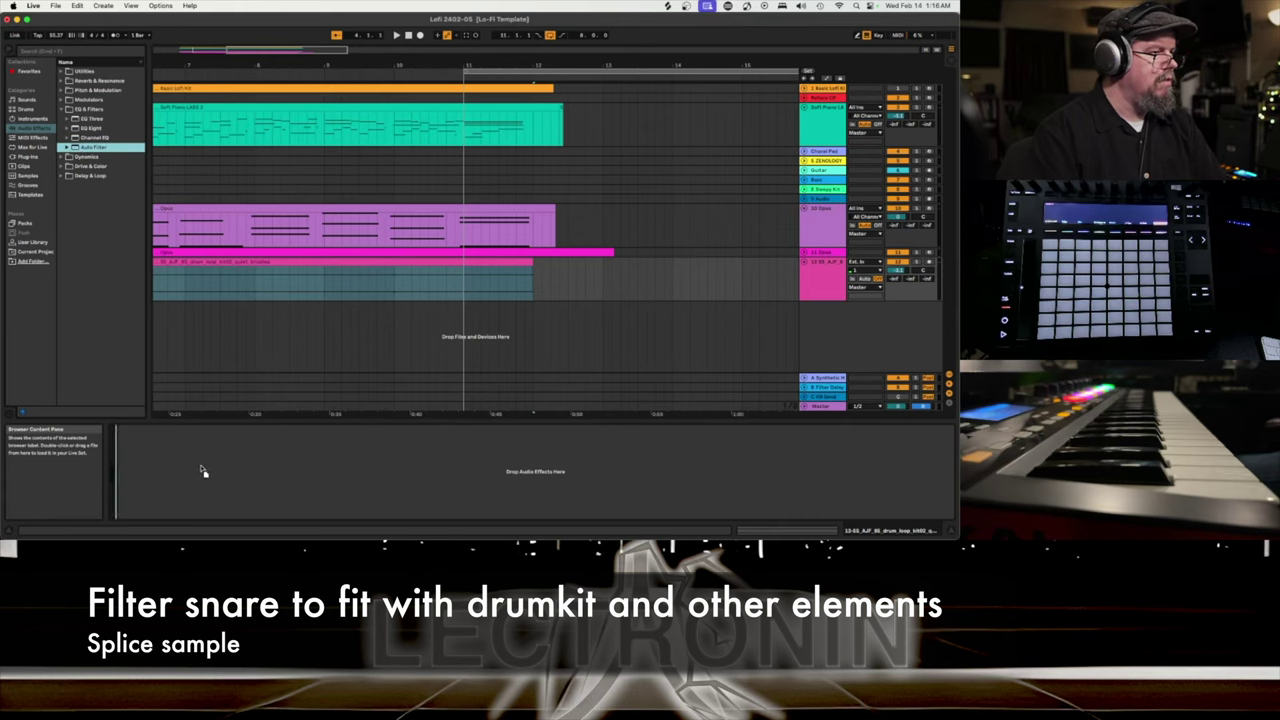
pyautogui.moveTo(197, 467); pyautogui.dragTo(198, 471)
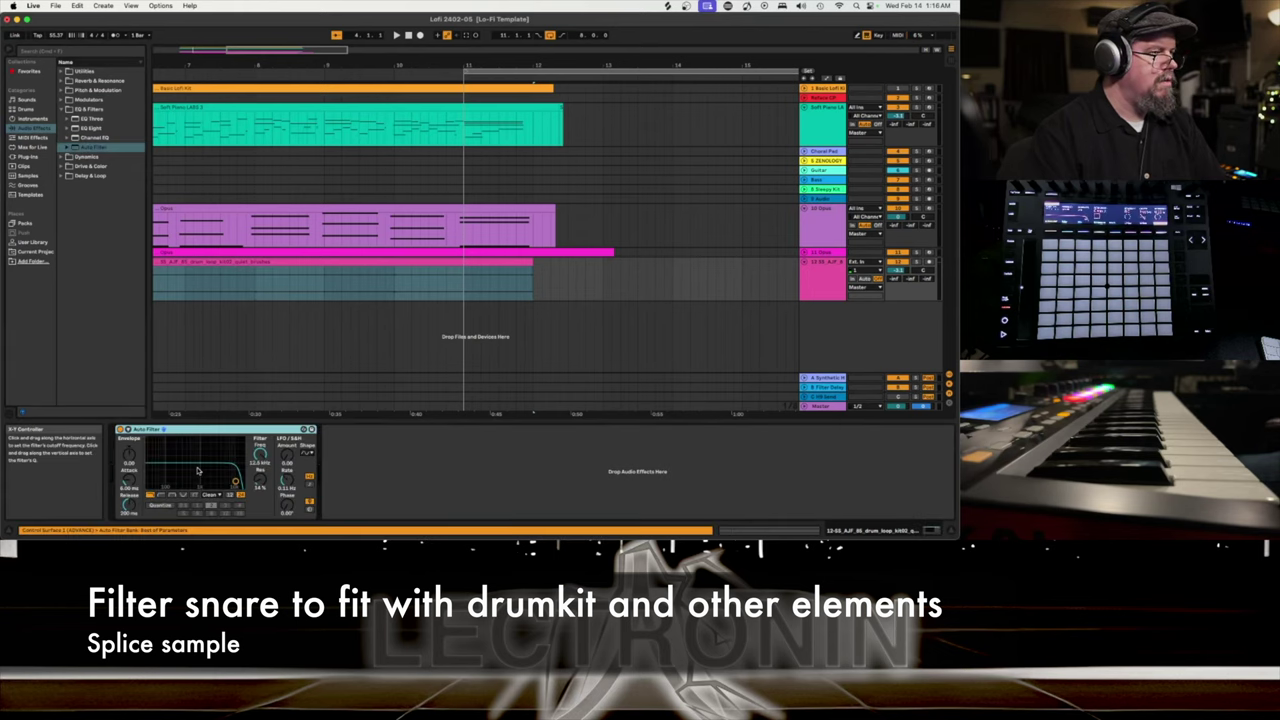
pyautogui.moveTo(234, 483); pyautogui.dragTo(200, 484)
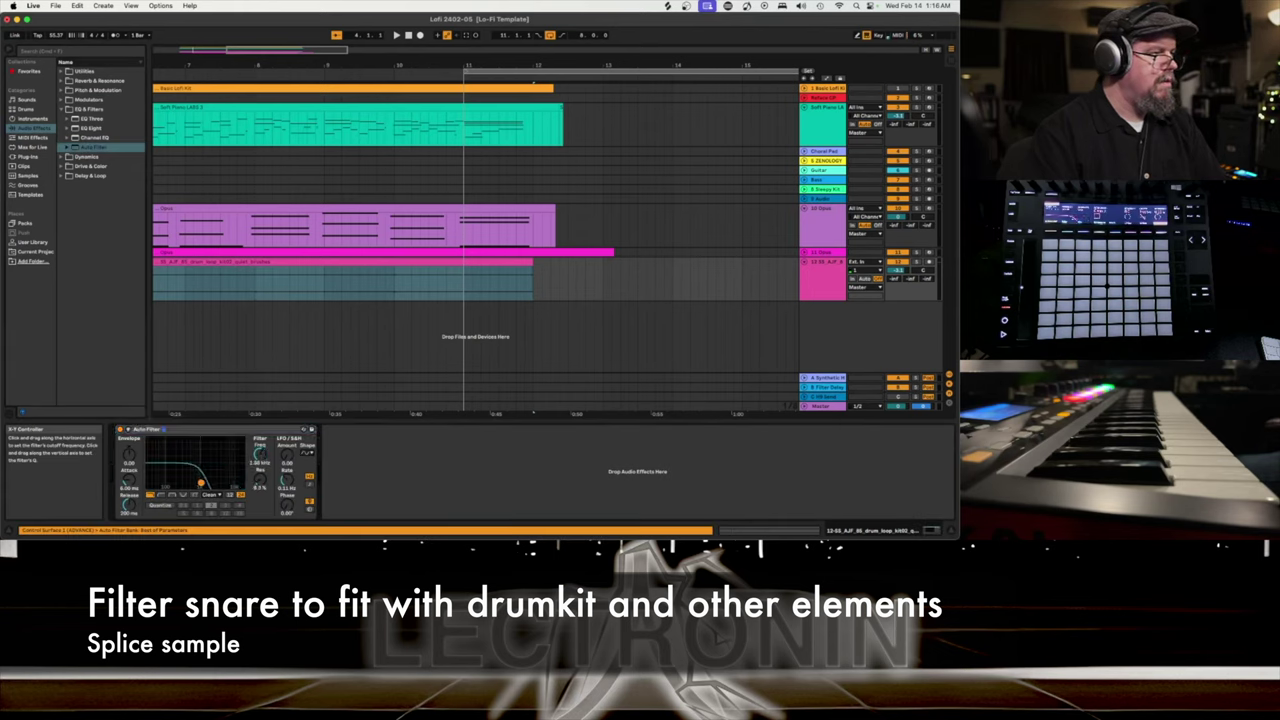
# Play the arrangement from bar 4 and raise the drum loop's low-pass cutoff to about 3.4 kHz.
pyautogui.click(236, 272)
pyautogui.hscroll(-5, 238, 250)
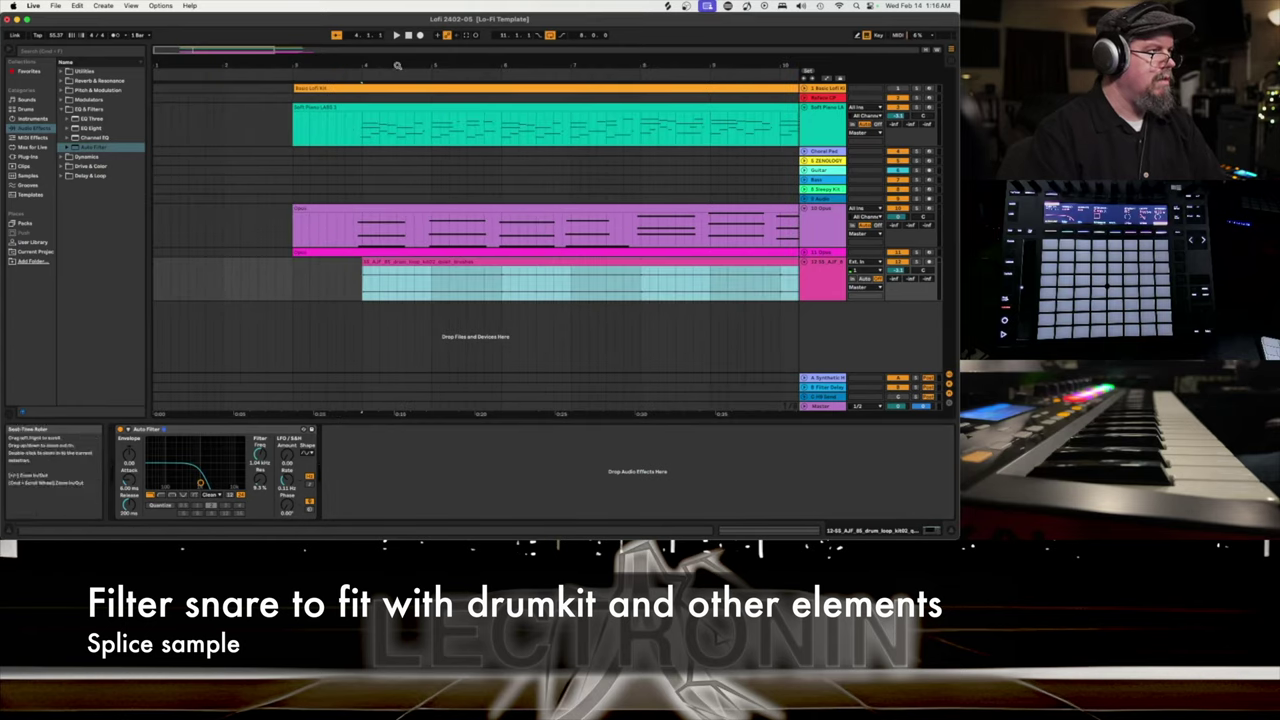
pyautogui.click(361, 72)
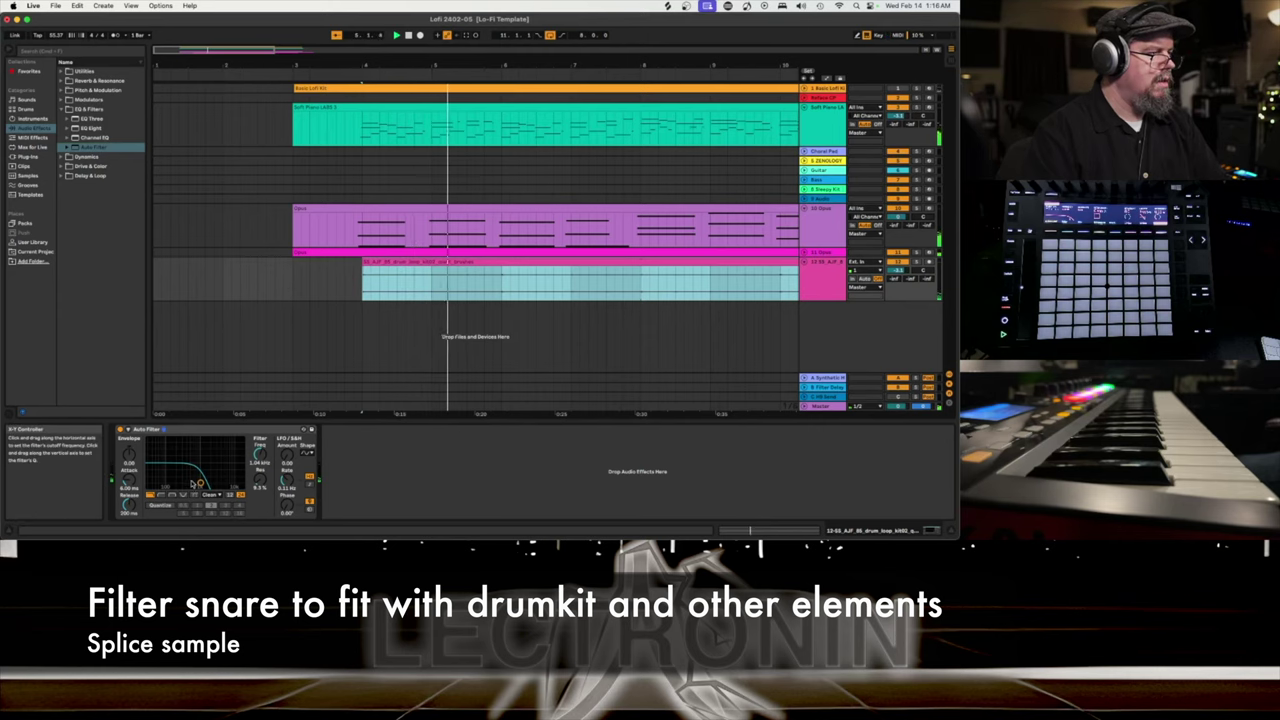
pyautogui.moveTo(200, 484); pyautogui.dragTo(215, 484)
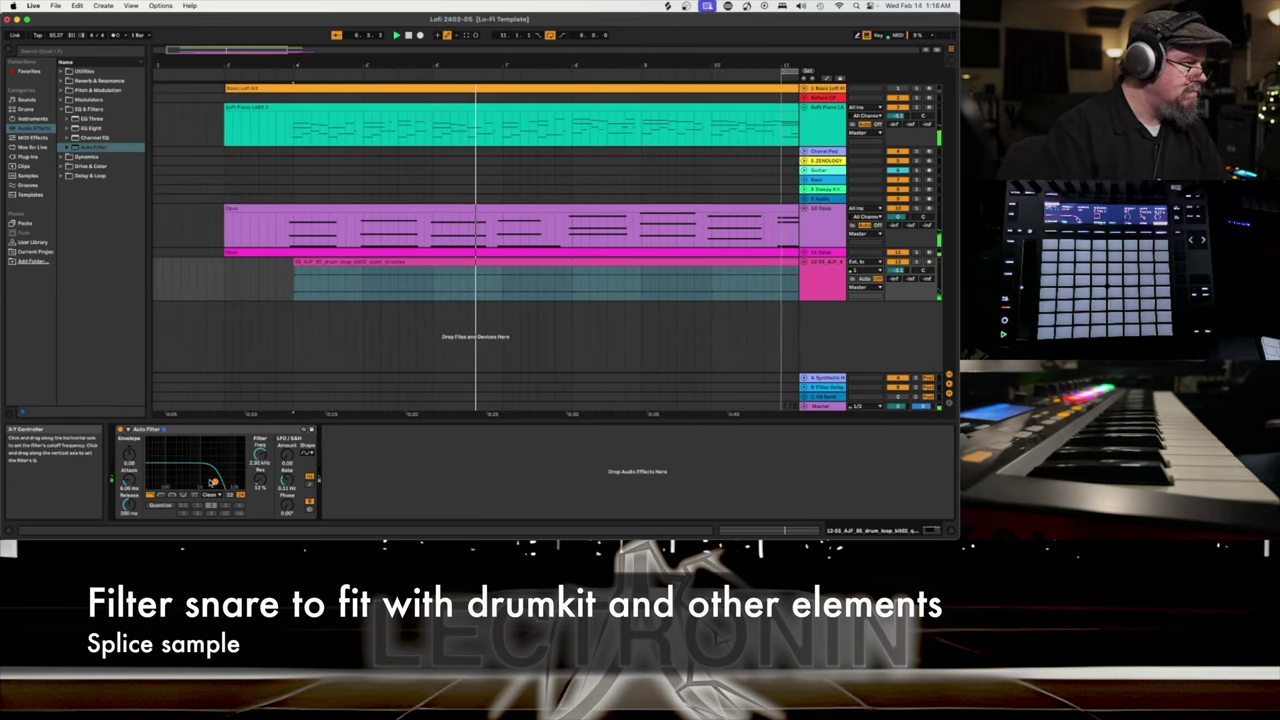
pyautogui.moveTo(213, 483); pyautogui.dragTo(224, 482)
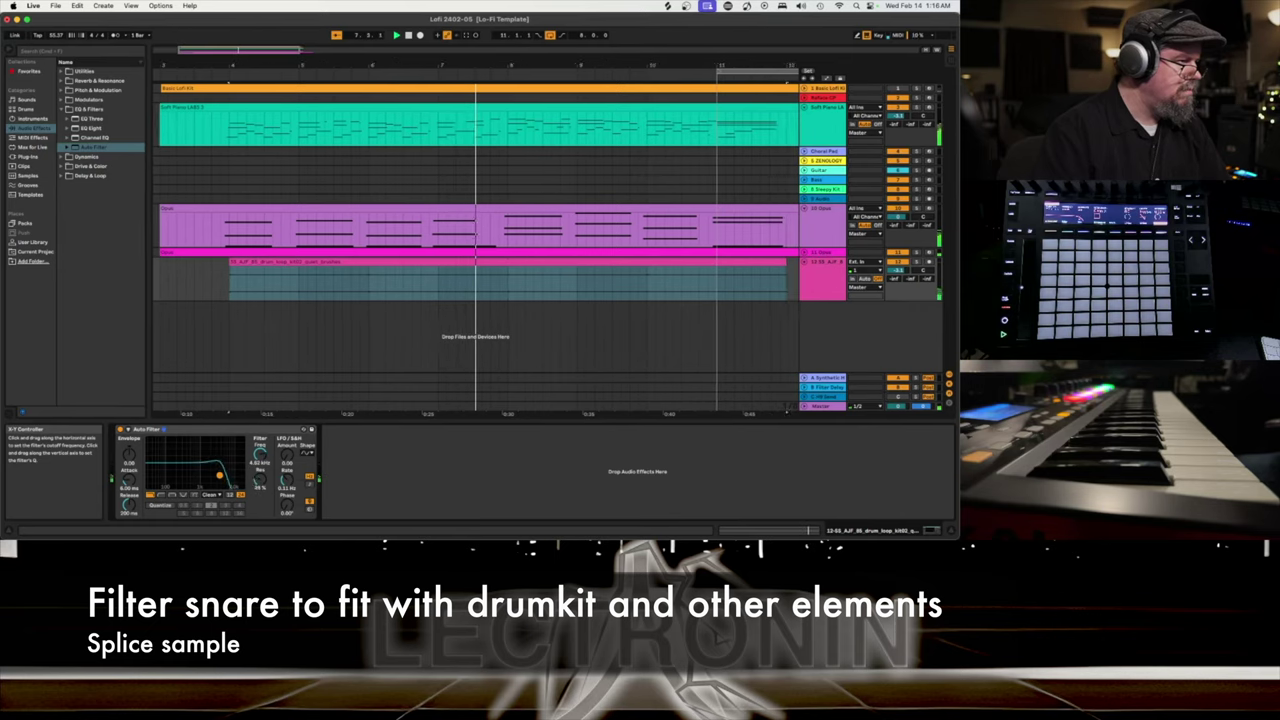
pyautogui.moveTo(201, 470); pyautogui.dragTo(205, 471)
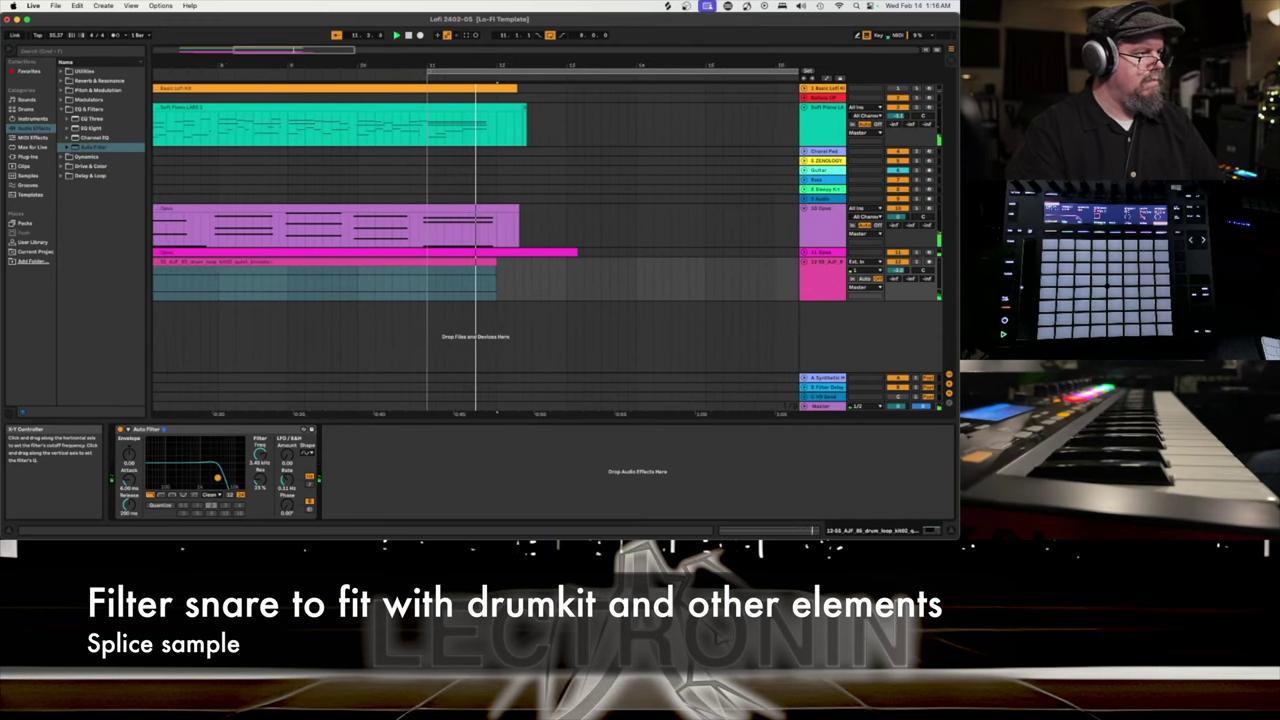
pyautogui.press('space')
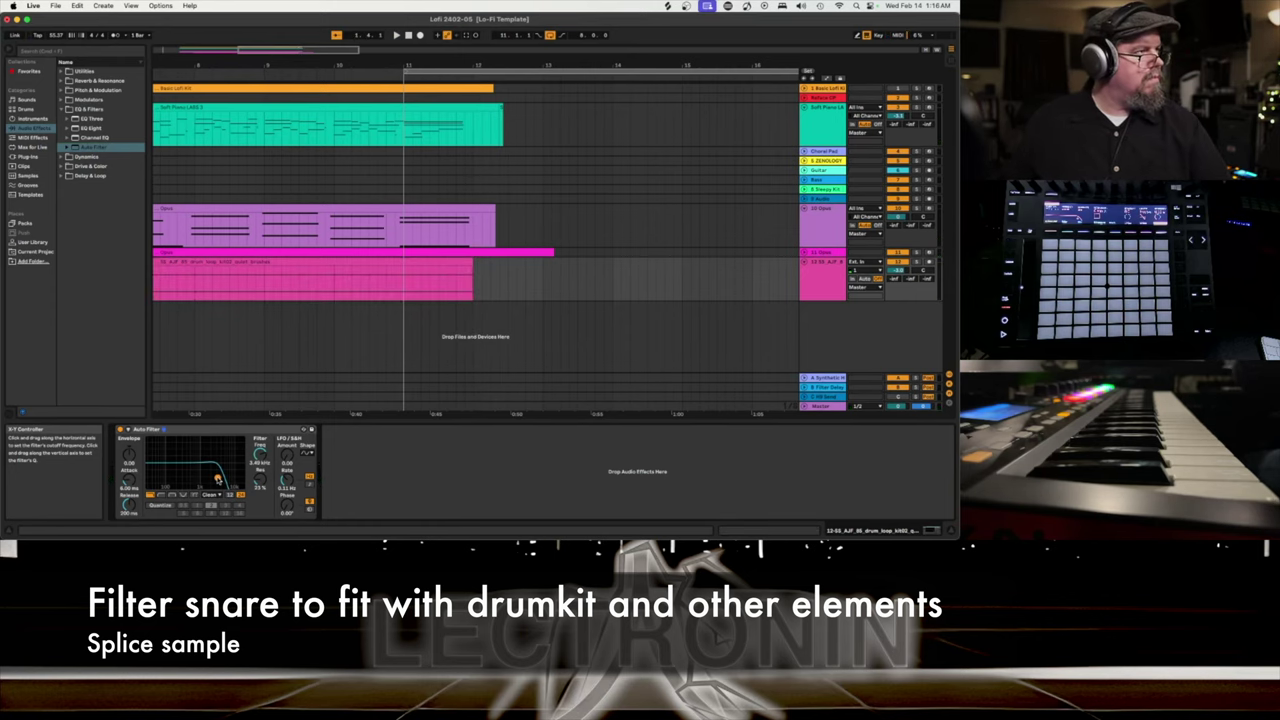
# During playback, add a second Auto Filter ahead of the first on the drum loop track as a high-pass at about 415 Hz.
pyautogui.press('space')
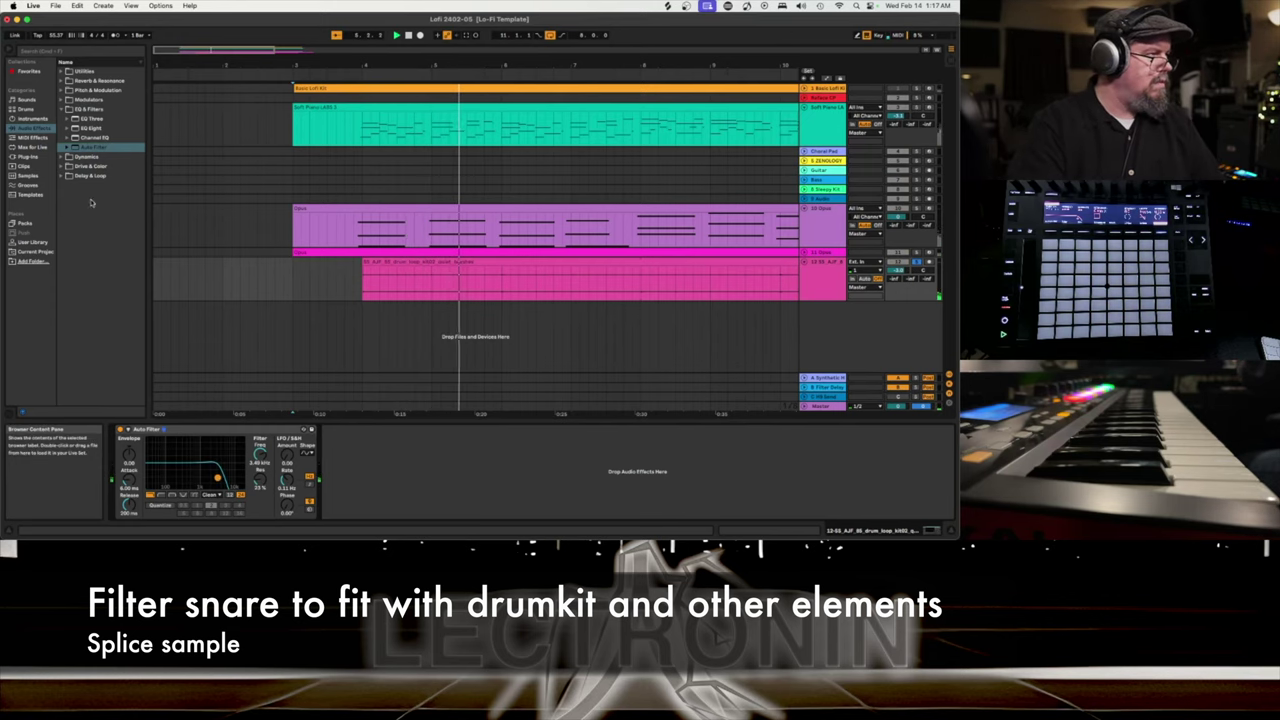
pyautogui.click(82, 147)
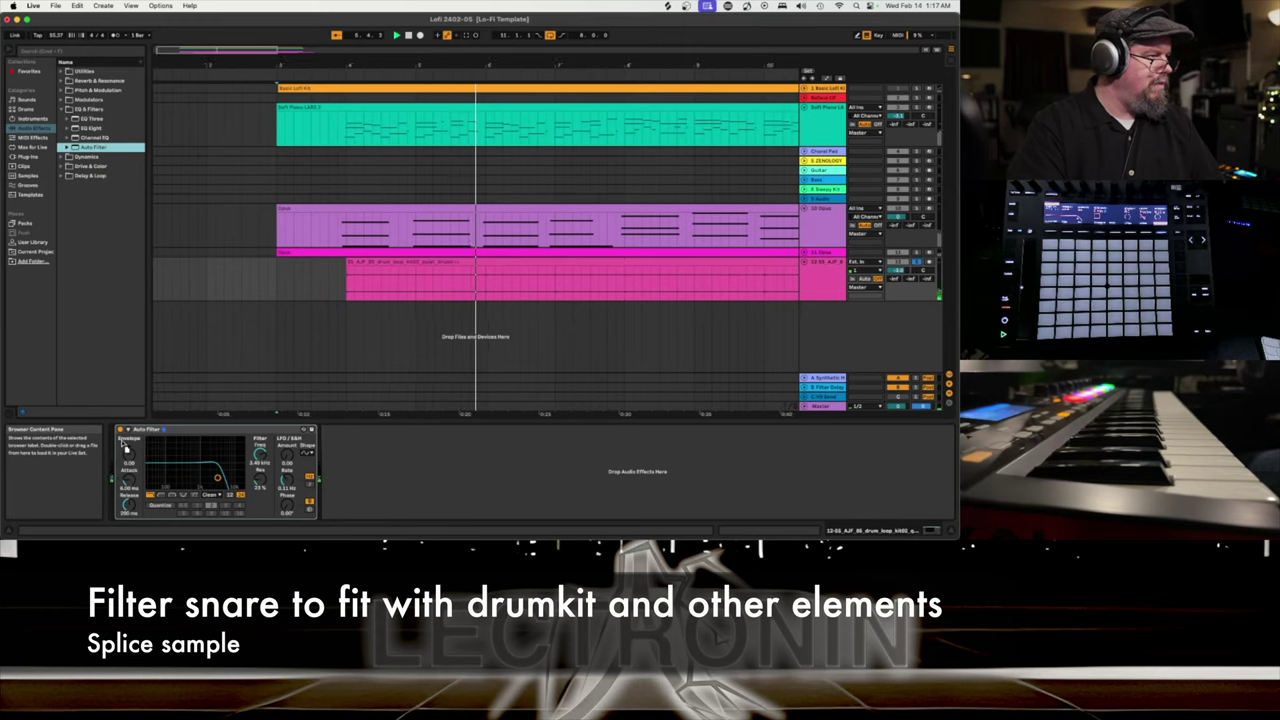
pyautogui.moveTo(114, 446); pyautogui.dragTo(115, 447)
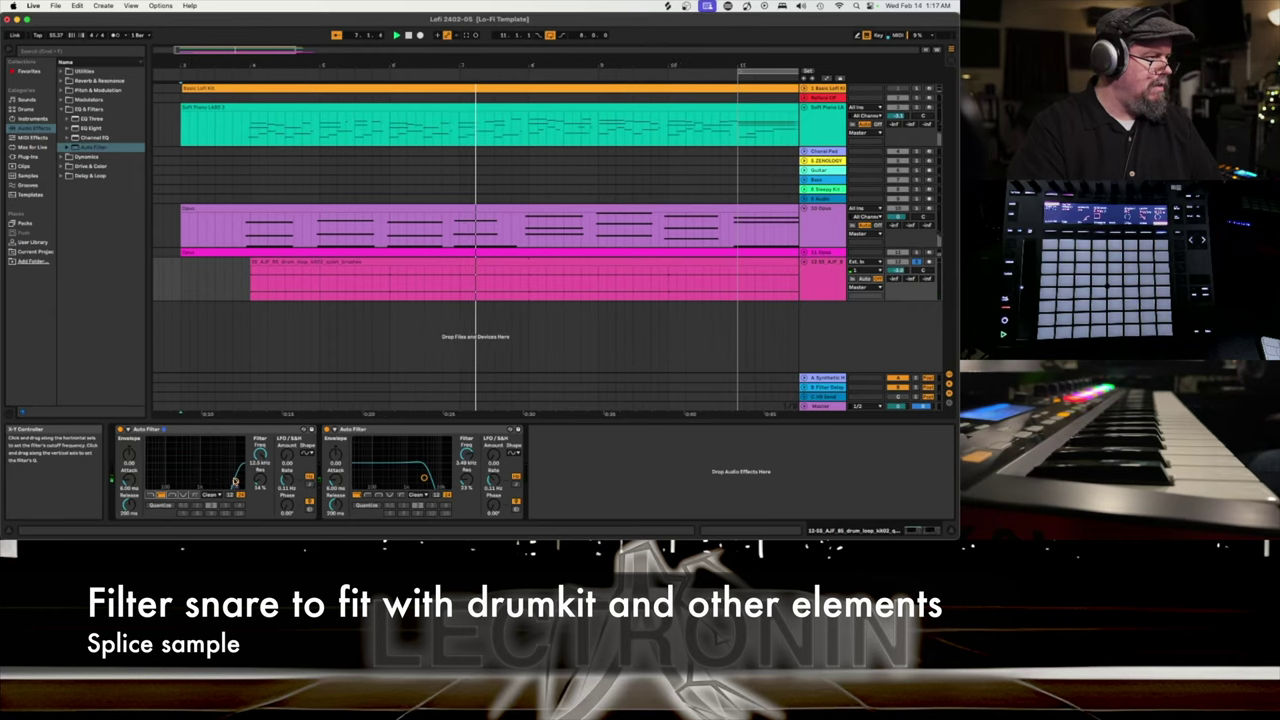
pyautogui.moveTo(236, 482); pyautogui.dragTo(187, 481)
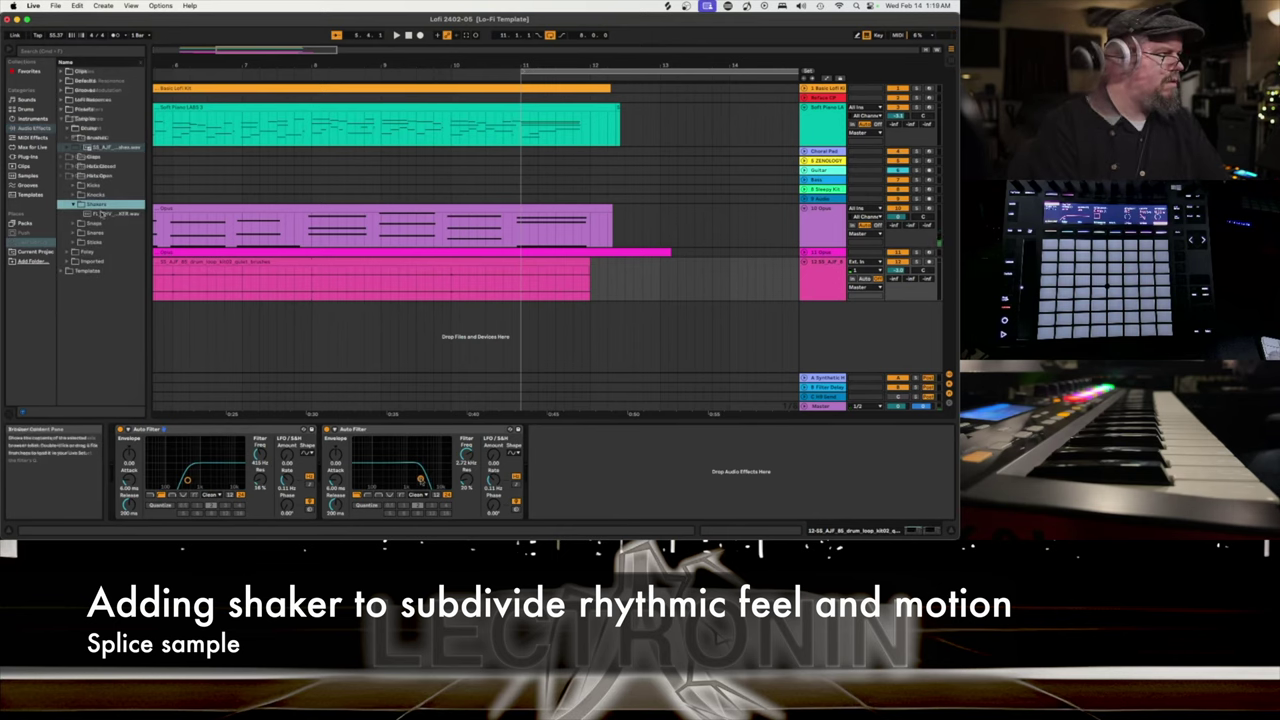
# Place the shaker loop sample on a new audio track from bar 4 to bar 12, open its clip settings, and play it back.
pyautogui.moveTo(110, 213); pyautogui.dragTo(221, 316)
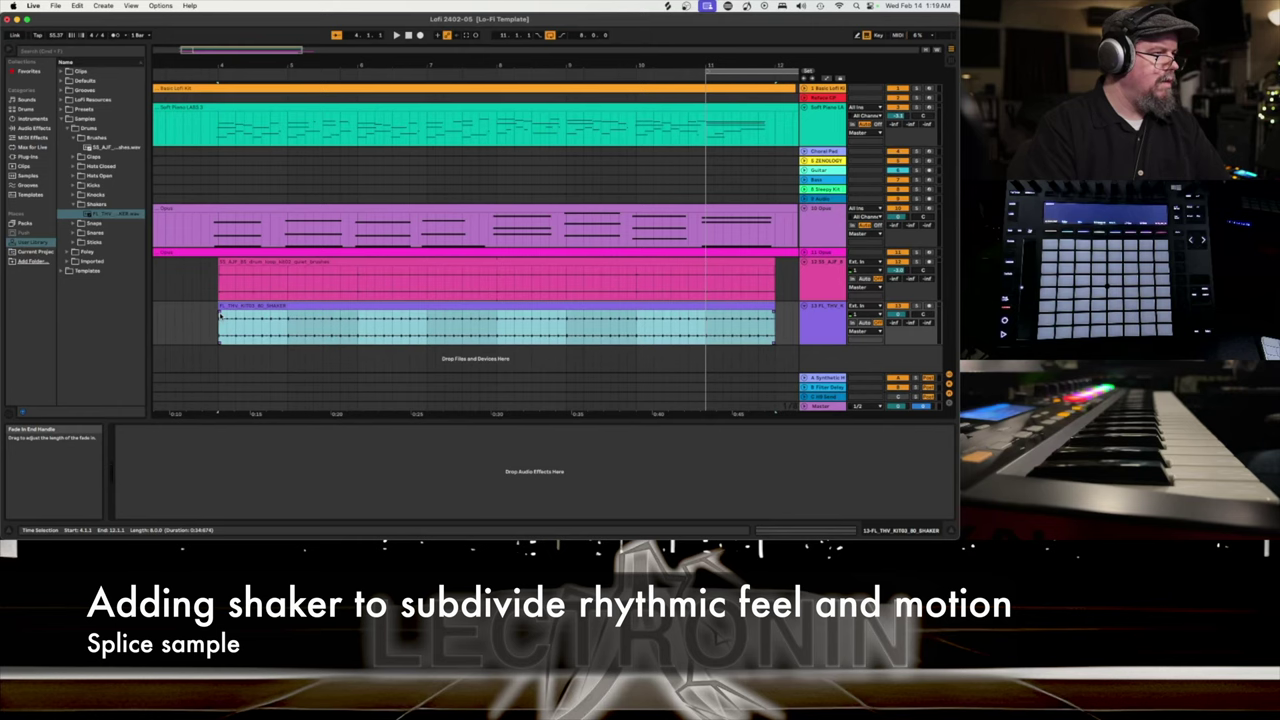
pyautogui.click(310, 314)
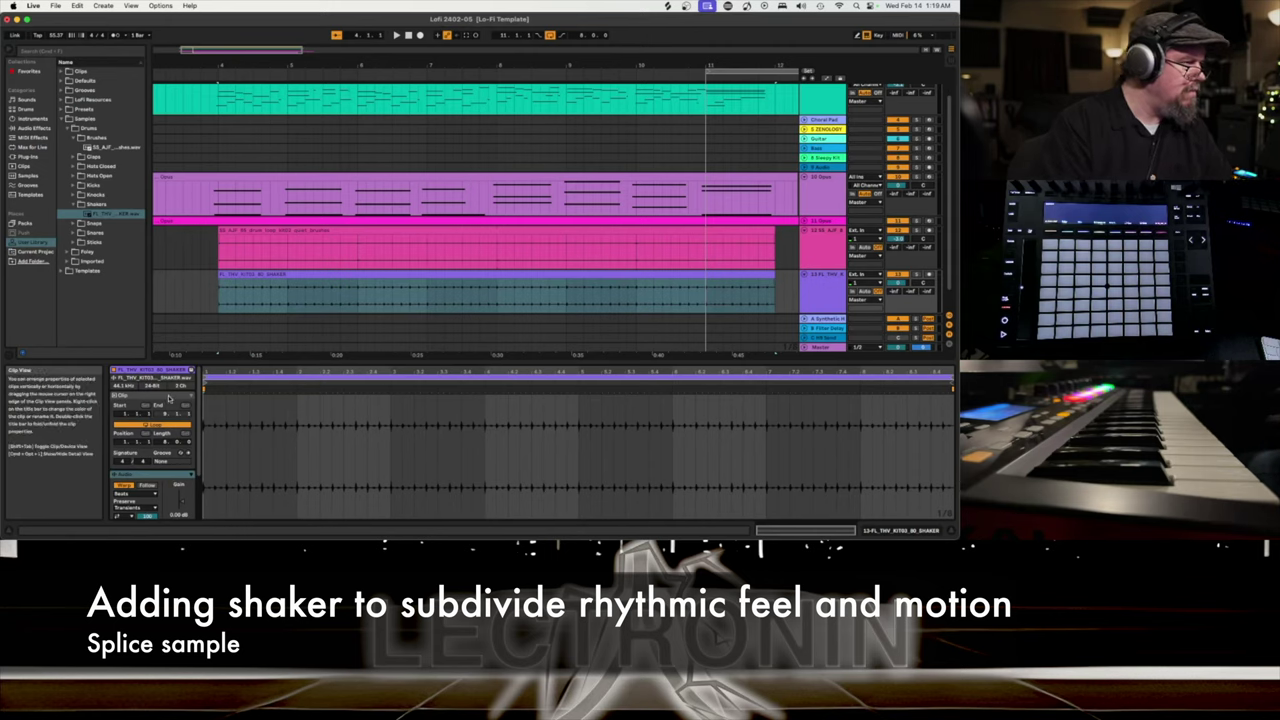
pyautogui.press('space')
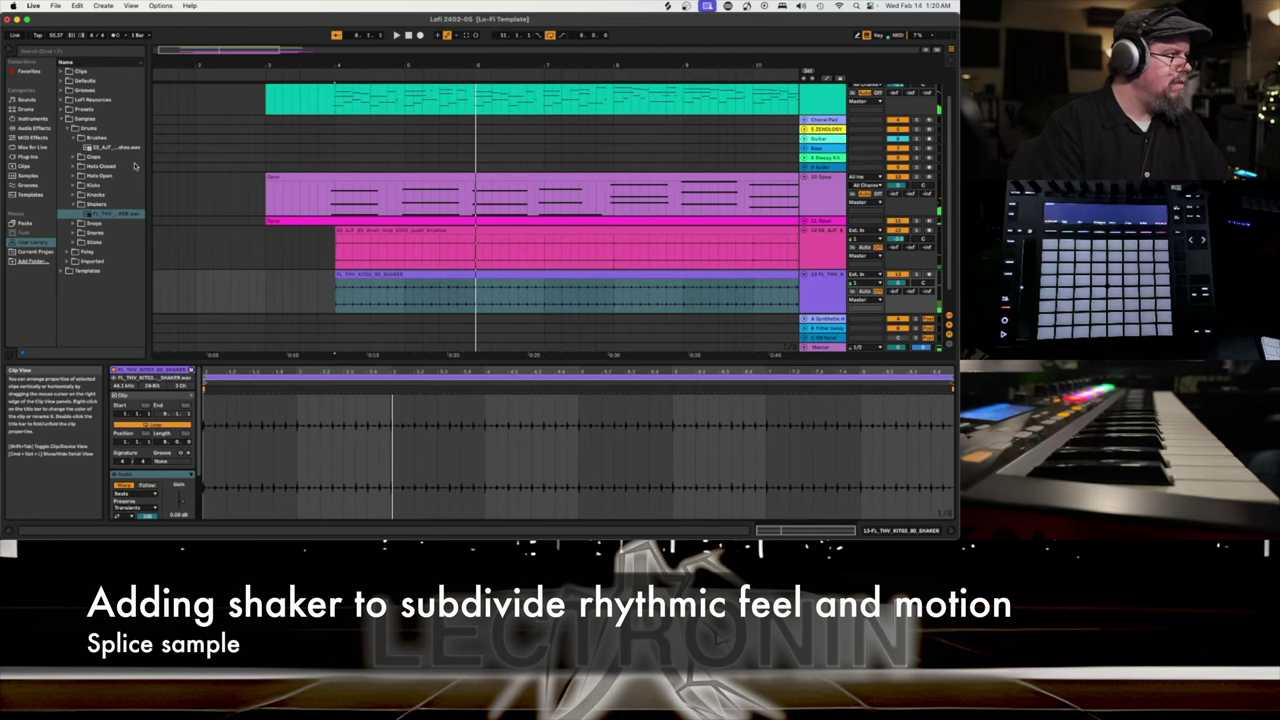
# Add an Auto Filter to the shaker track, lower its low-pass cutoff to about 2.3 kHz, and set the playback start at bar 4.
pyautogui.click(44, 139)
pyautogui.click(44, 130)
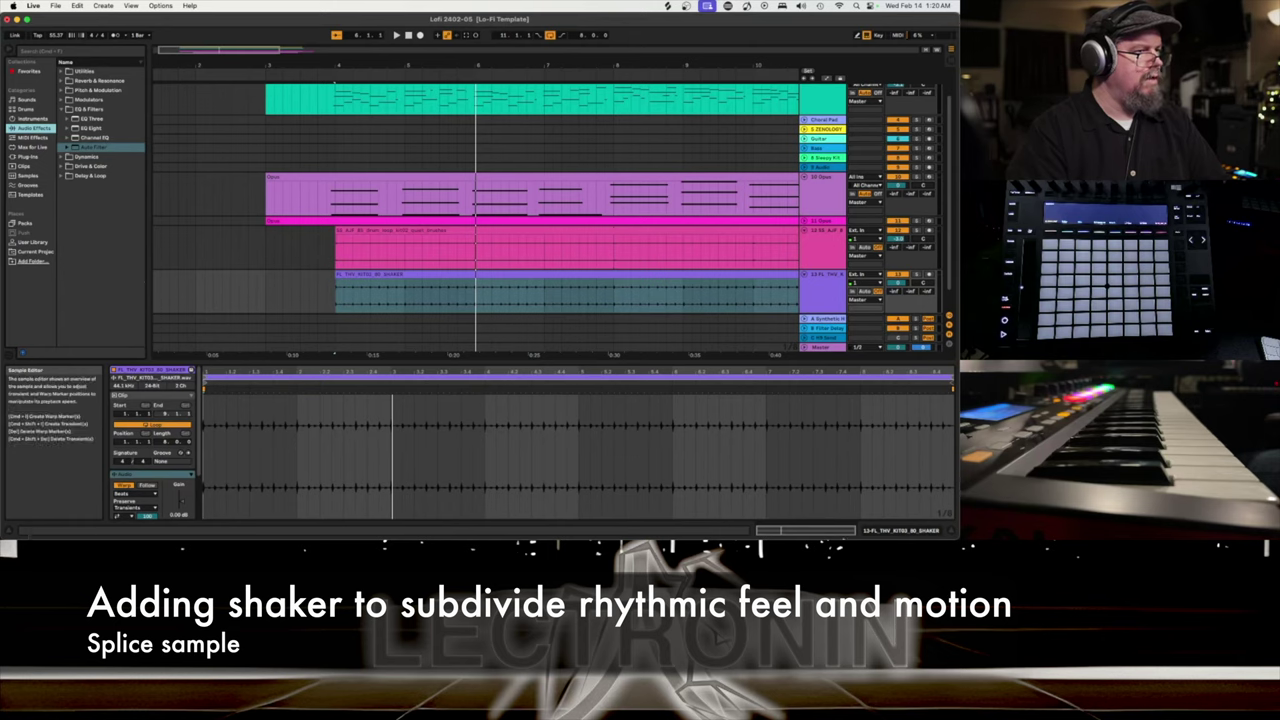
pyautogui.click(872, 532)
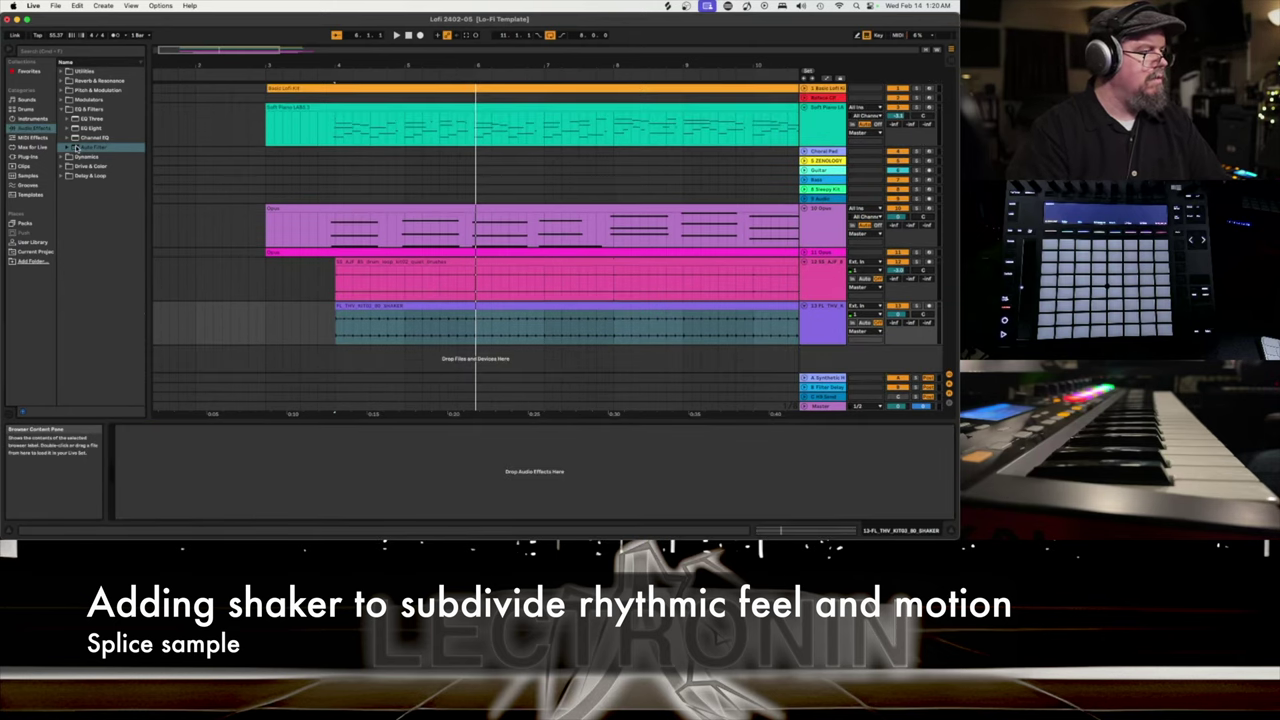
pyautogui.moveTo(76, 148); pyautogui.dragTo(177, 457)
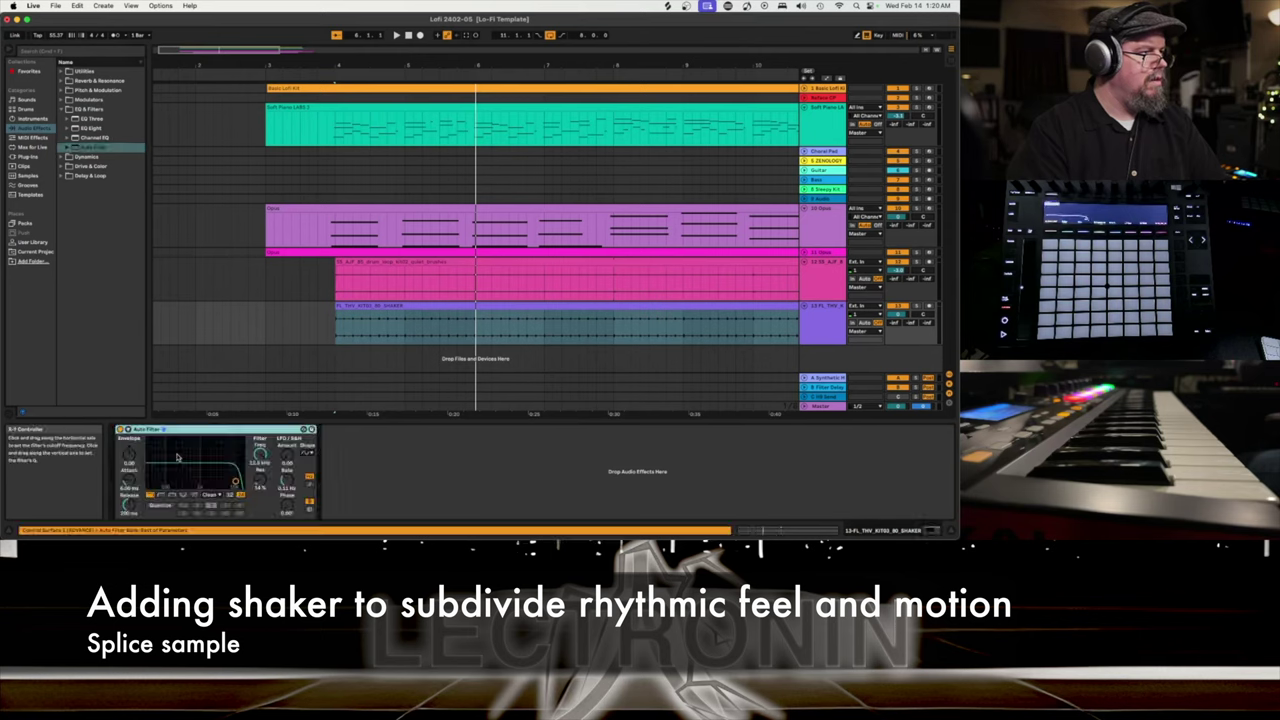
pyautogui.moveTo(236, 485); pyautogui.dragTo(212, 480)
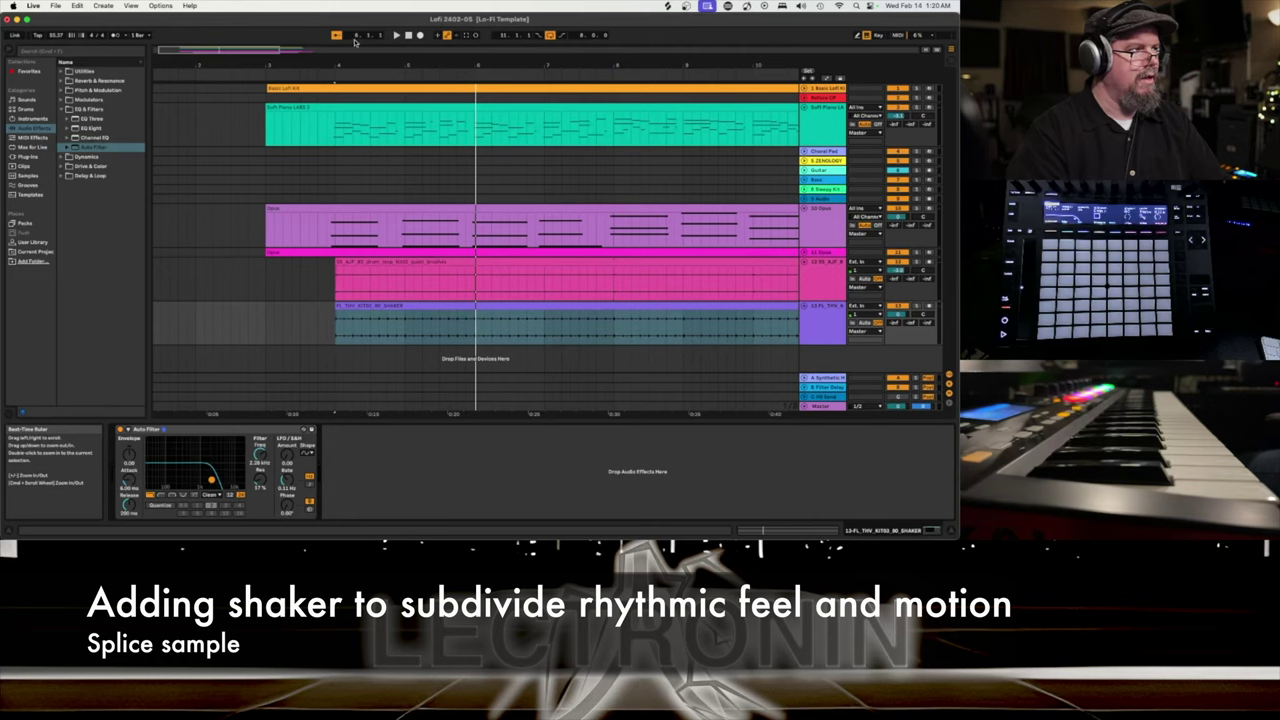
pyautogui.click(334, 70)
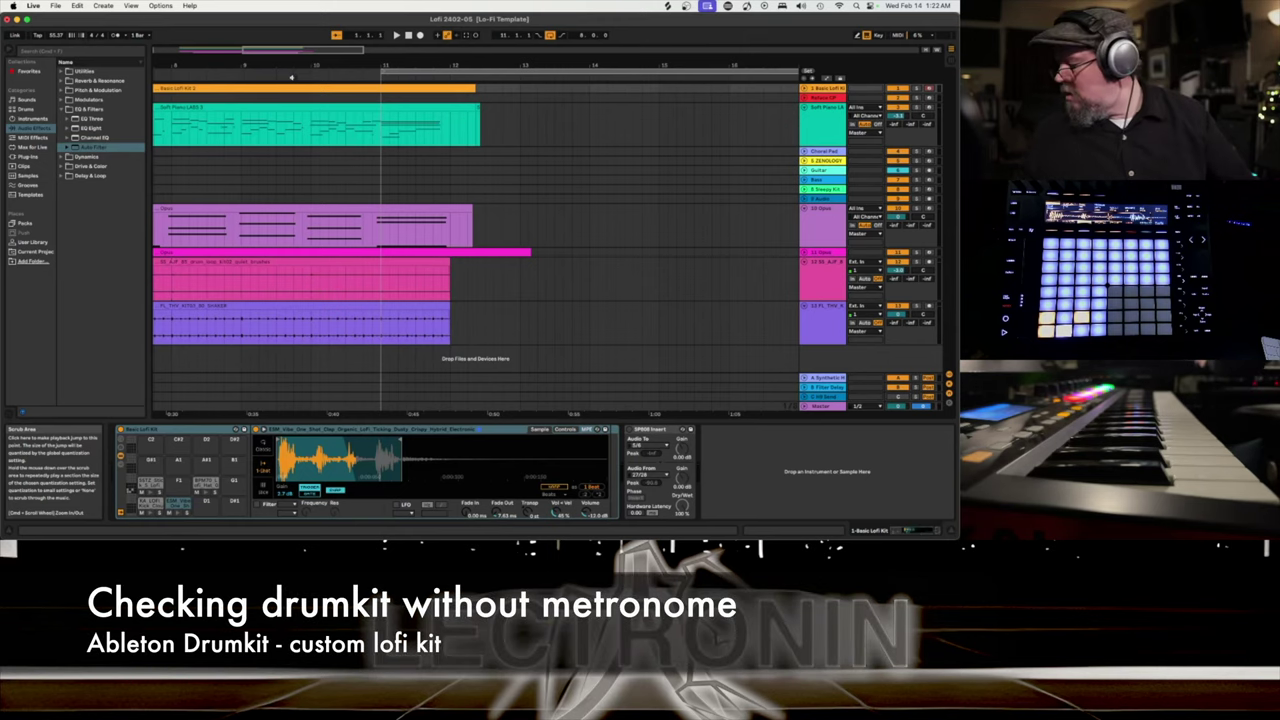
# Play back the arrangement with the recorded beat and select the second Opus track for the cello part.
pyautogui.press('space')
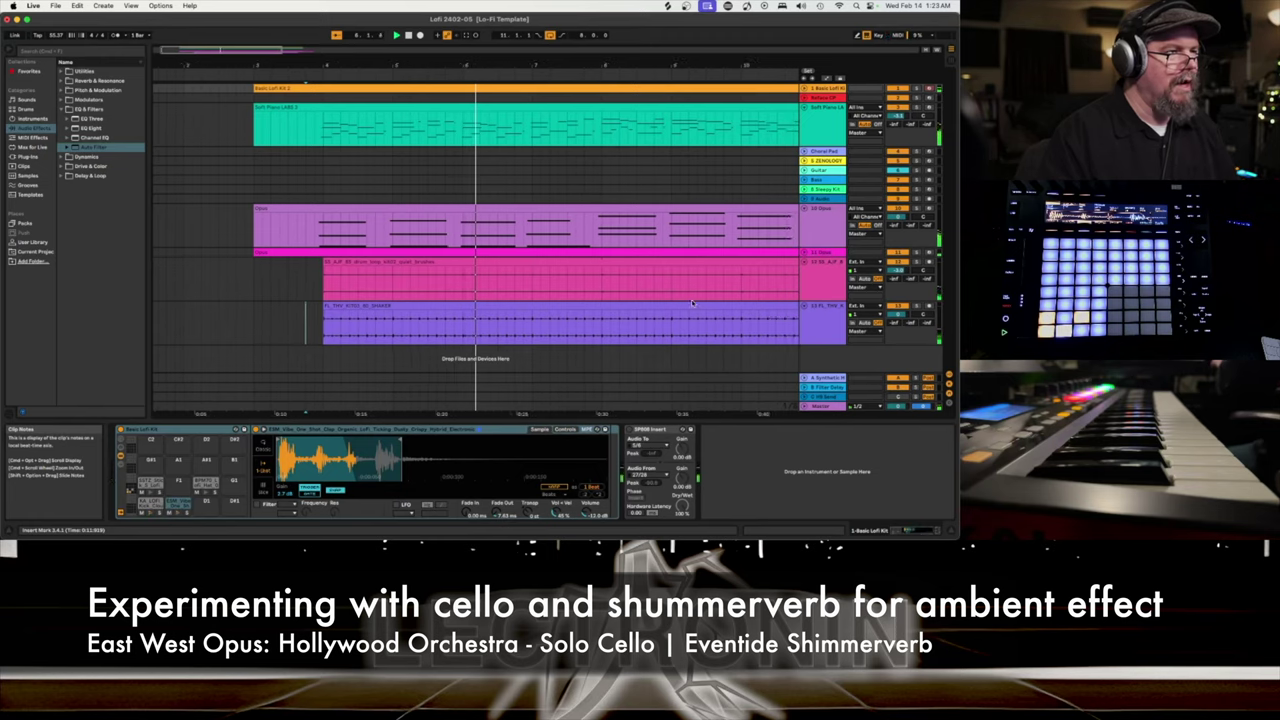
pyautogui.click(831, 253)
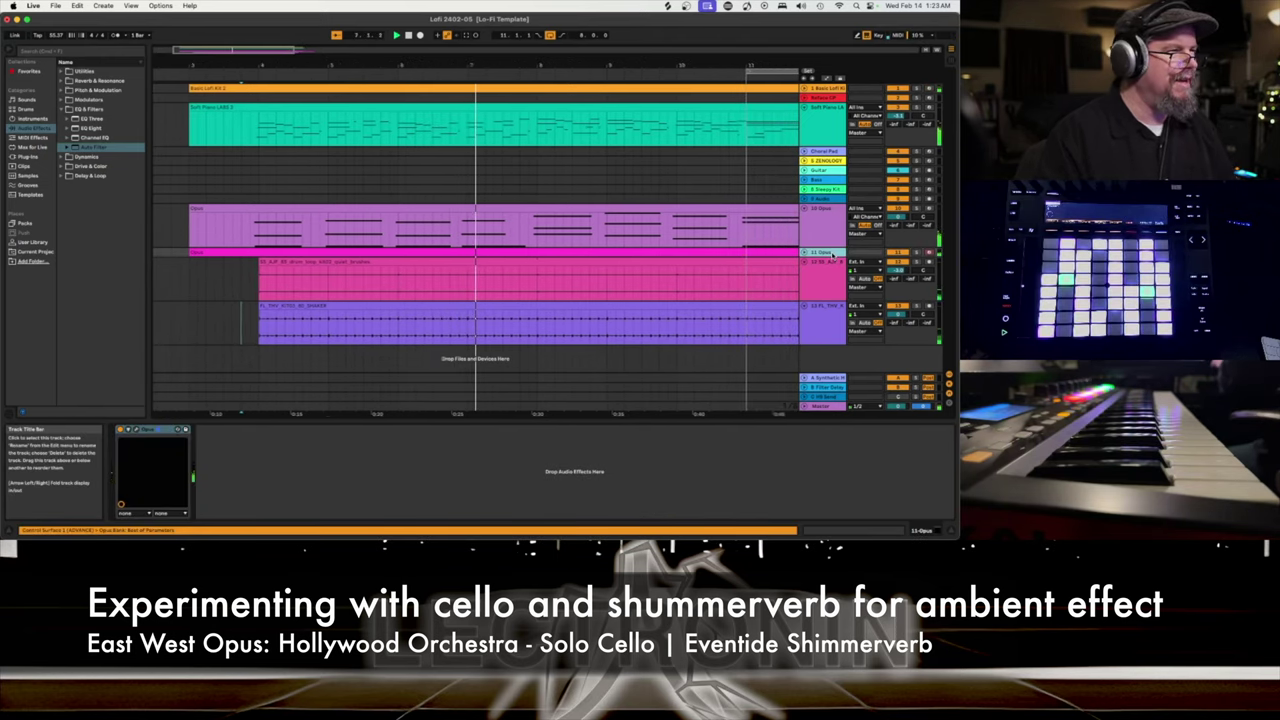
pyautogui.click(832, 240)
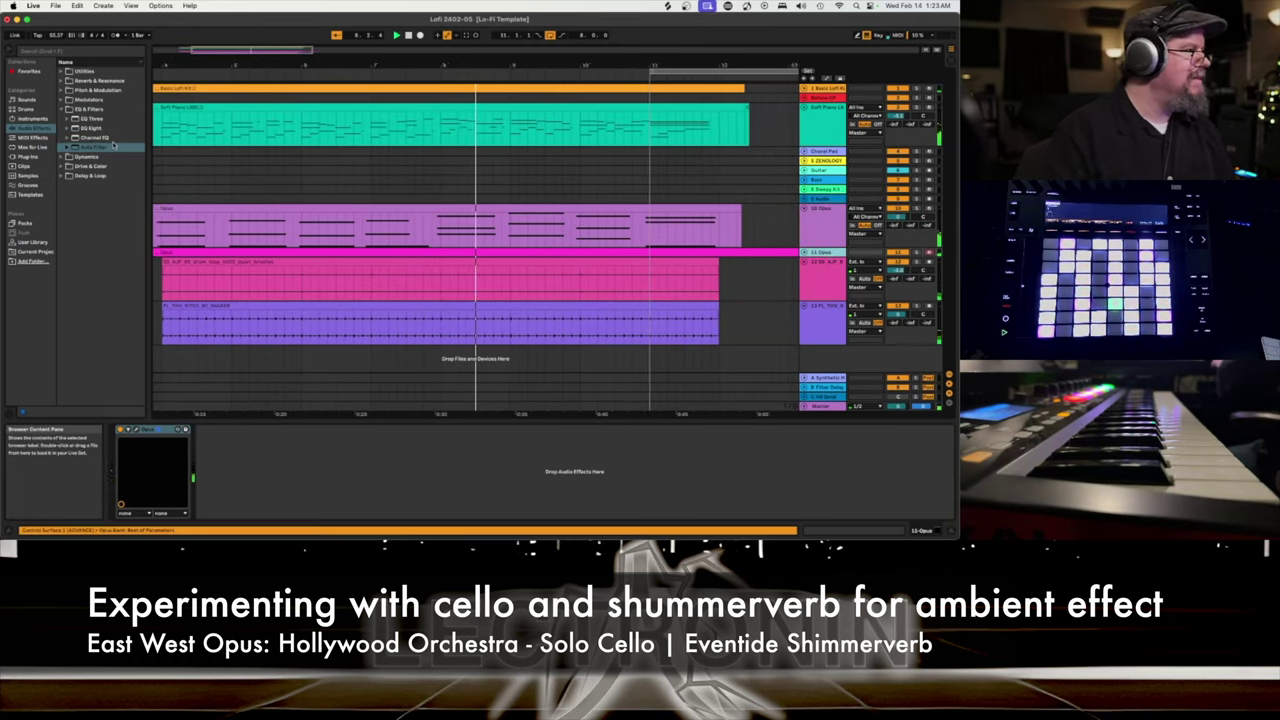
# Add the Eventide ShimmerVerb plug-in after Opus on the second Opus track and close its window.
pyautogui.click(44, 157)
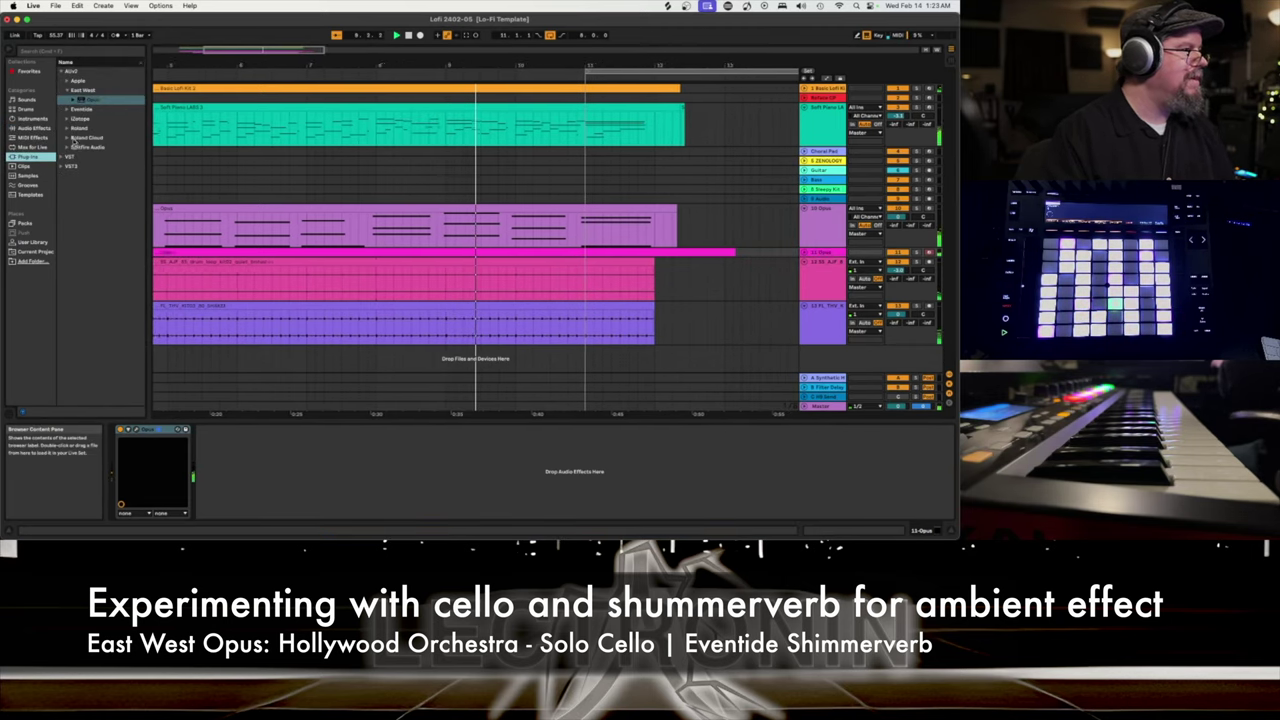
pyautogui.click(65, 110)
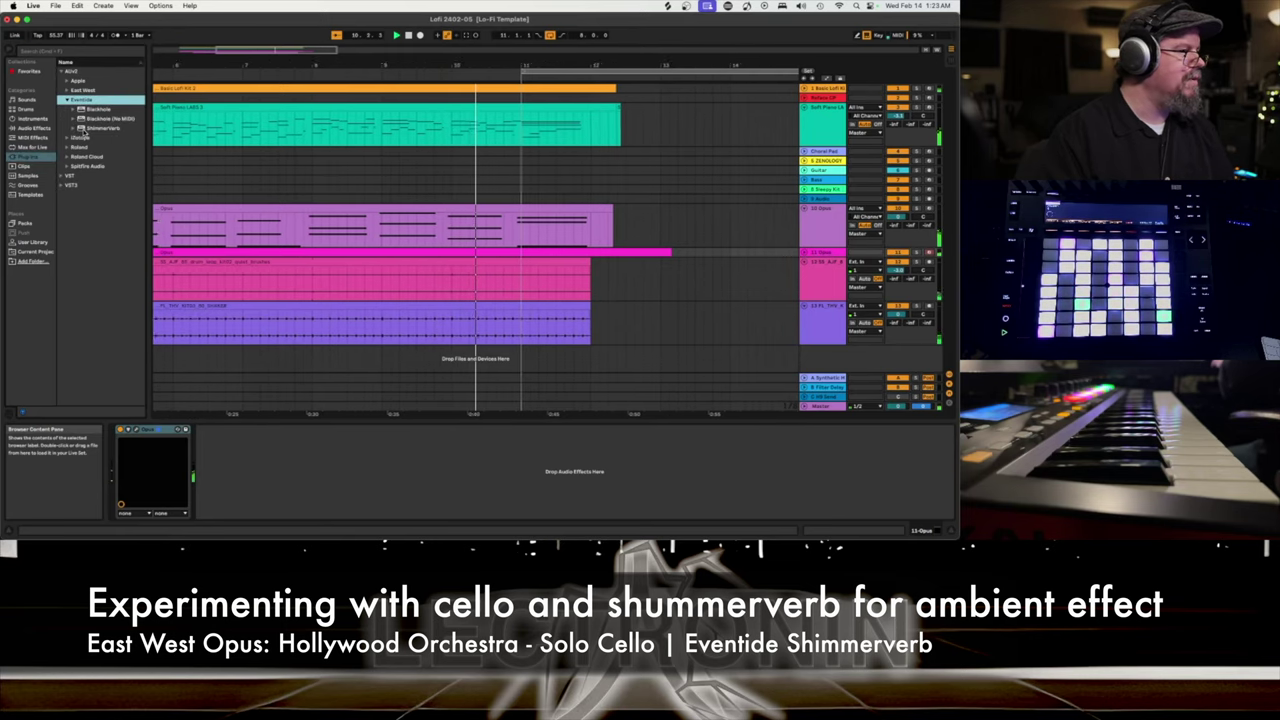
pyautogui.click(92, 128)
pyautogui.moveTo(215, 412); pyautogui.dragTo(222, 434)
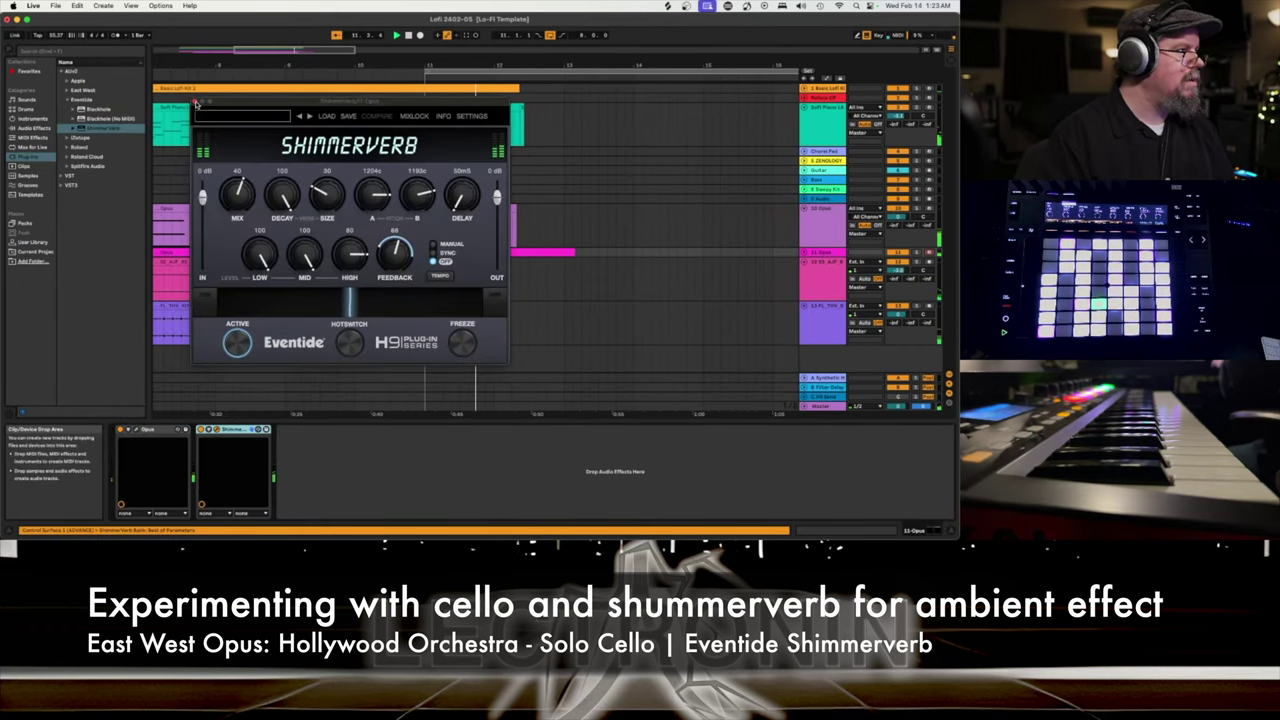
pyautogui.click(199, 102)
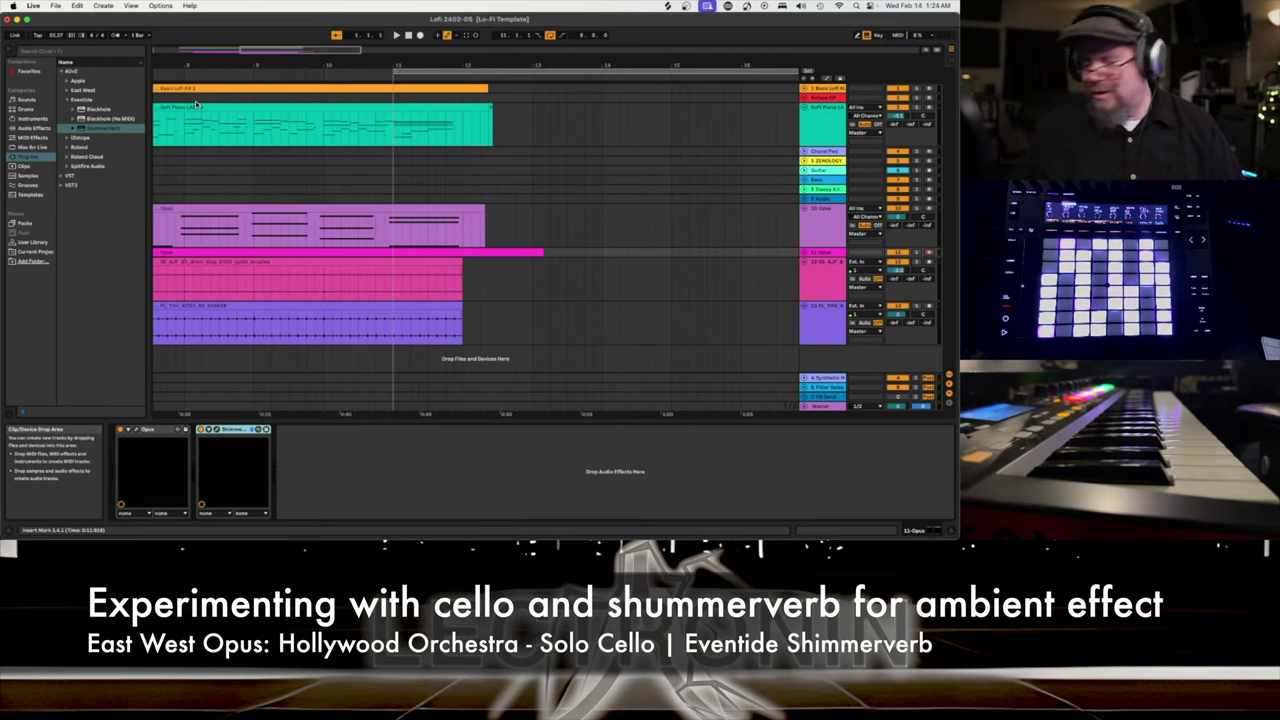
# Play the arrangement from just before bar 4 and lower the ShimmerVerb mix to about 25.
pyautogui.hscroll(-5, 270, 90)
pyautogui.click(344, 73)
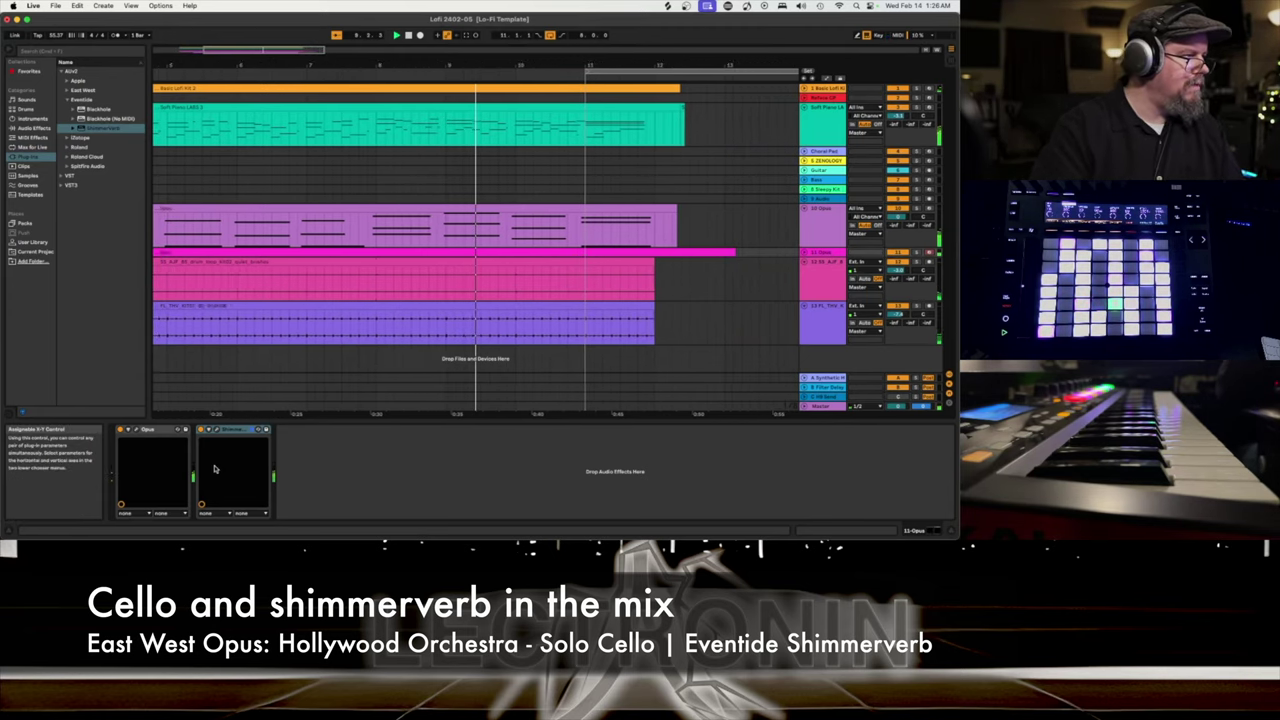
pyautogui.click(217, 430)
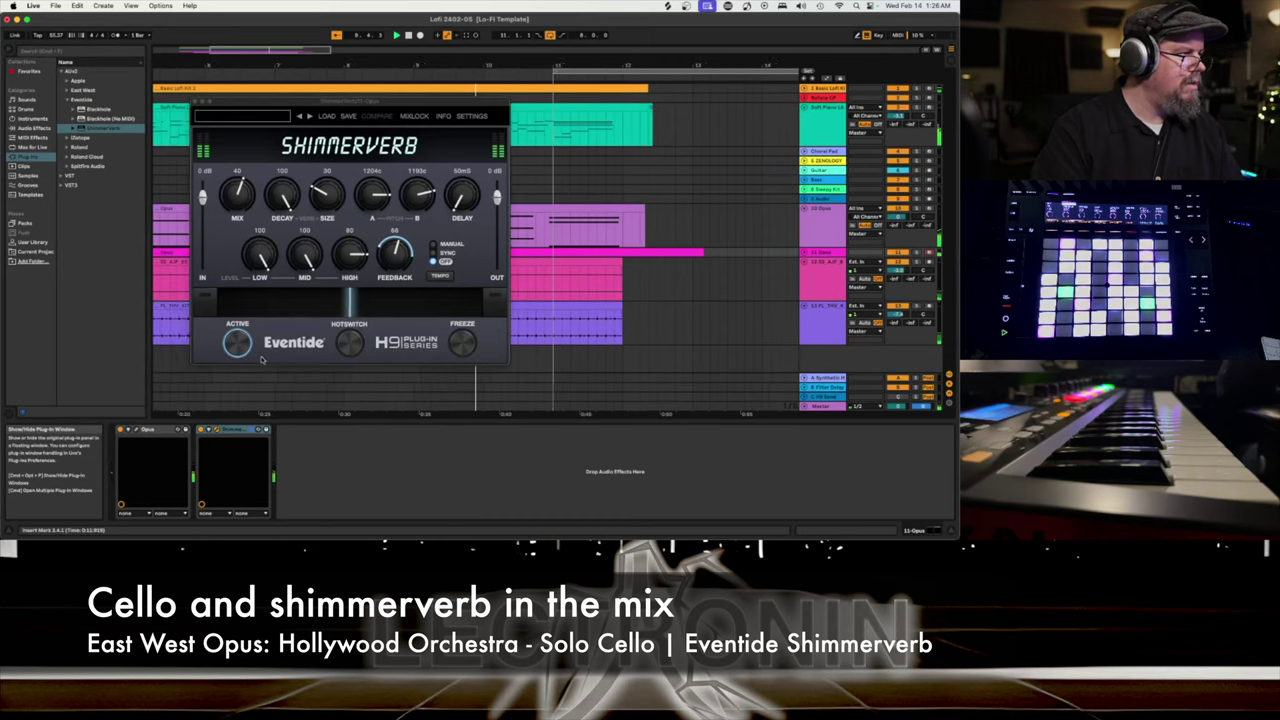
pyautogui.moveTo(250, 203); pyautogui.dragTo(243, 230)
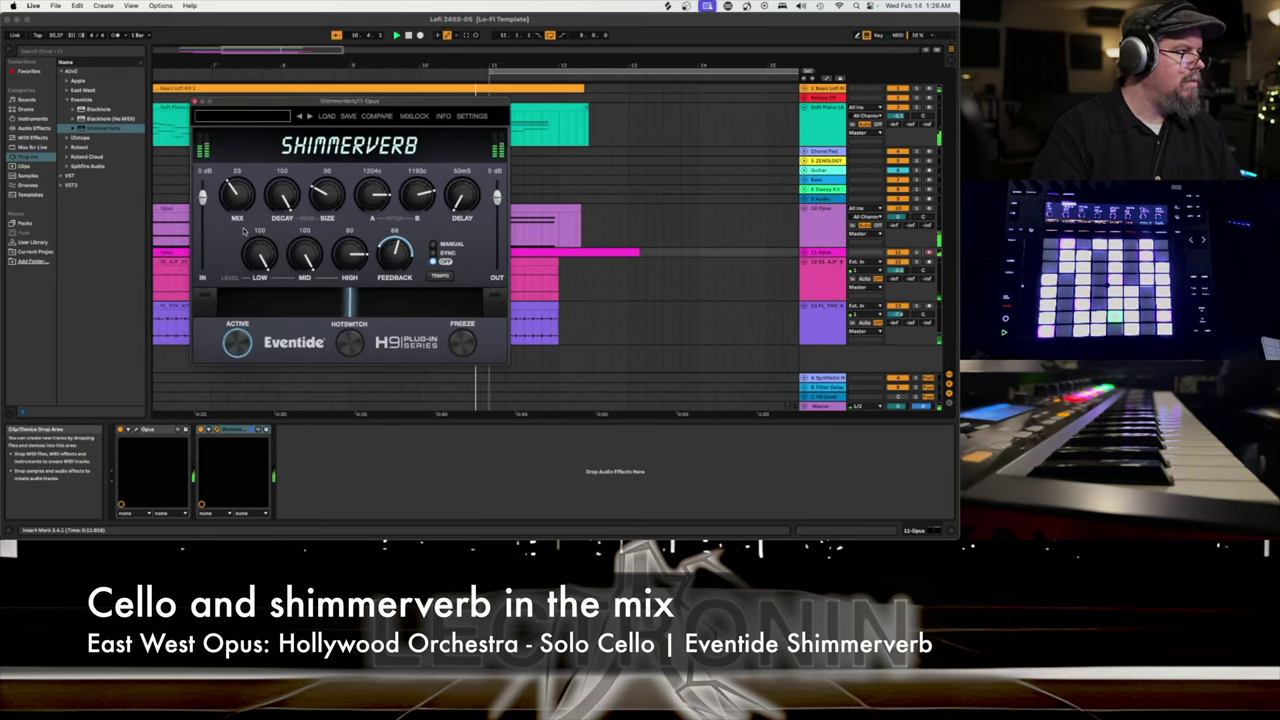
pyautogui.moveTo(243, 230); pyautogui.dragTo(243, 228)
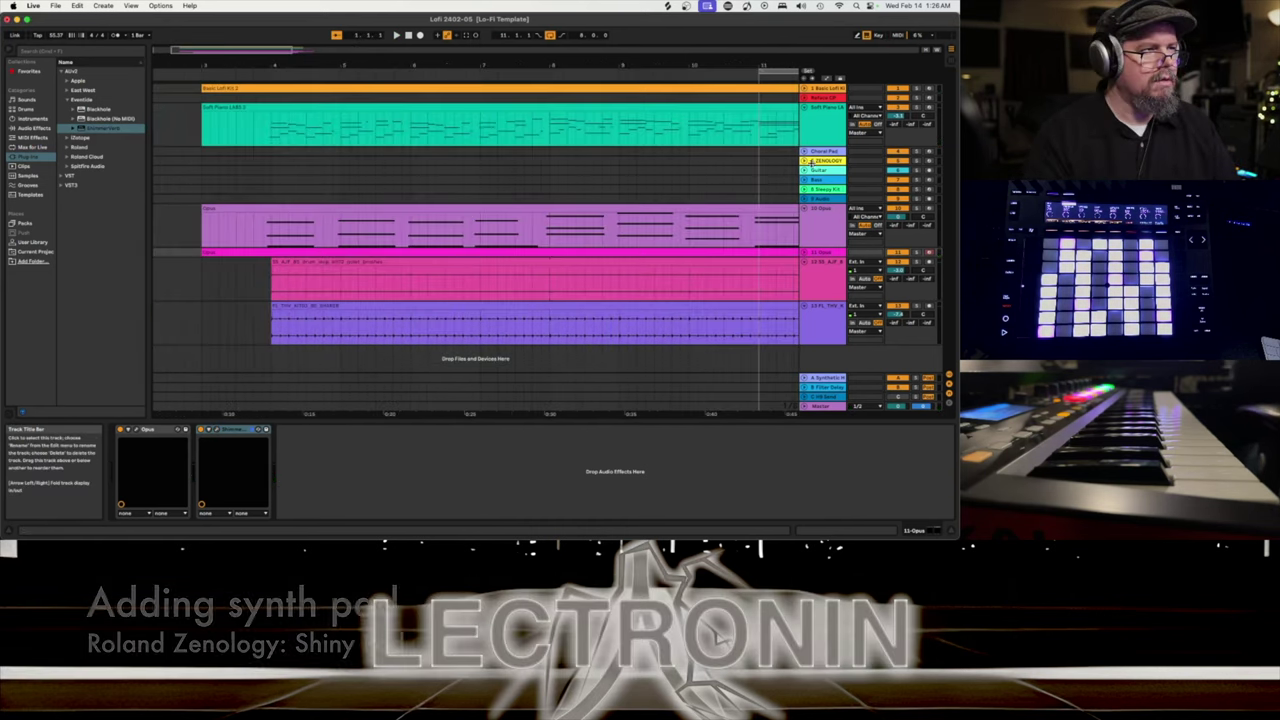
# Unfold the Choral Pad track, open its ZENOLOGY plug-in, and browse the presets for Shiny Pad.
pyautogui.click(825, 151)
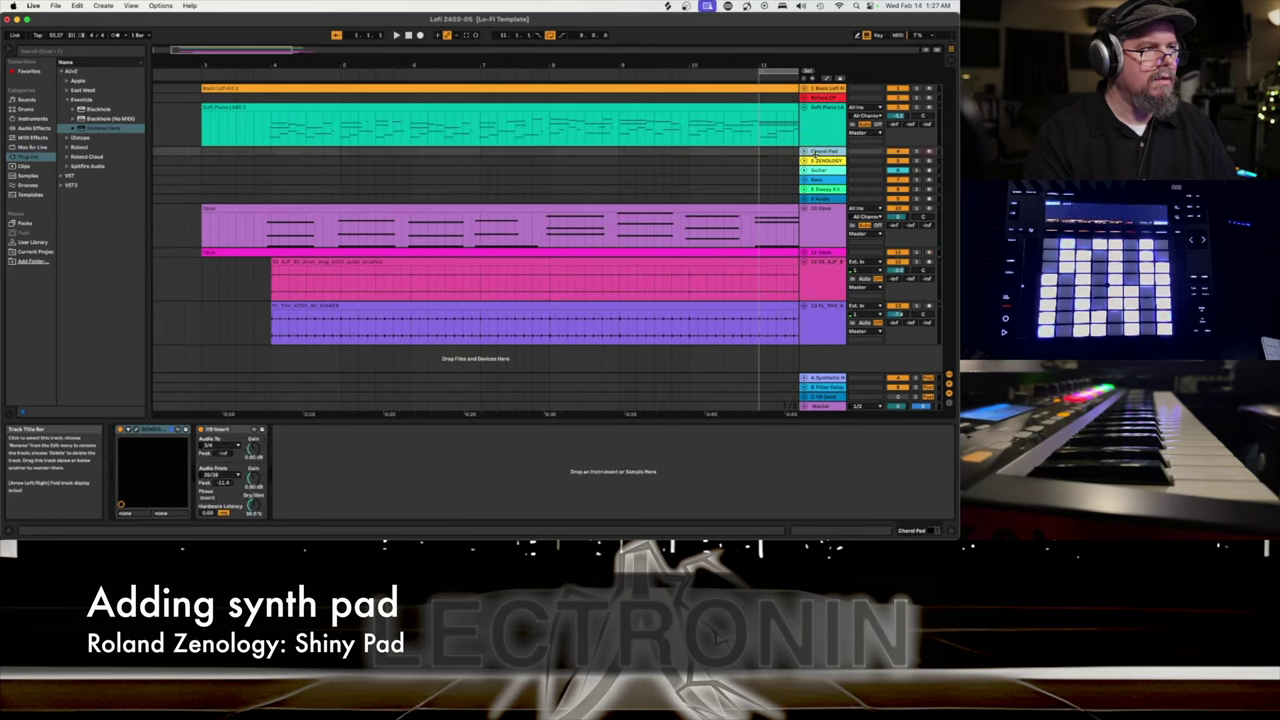
pyautogui.click(805, 151)
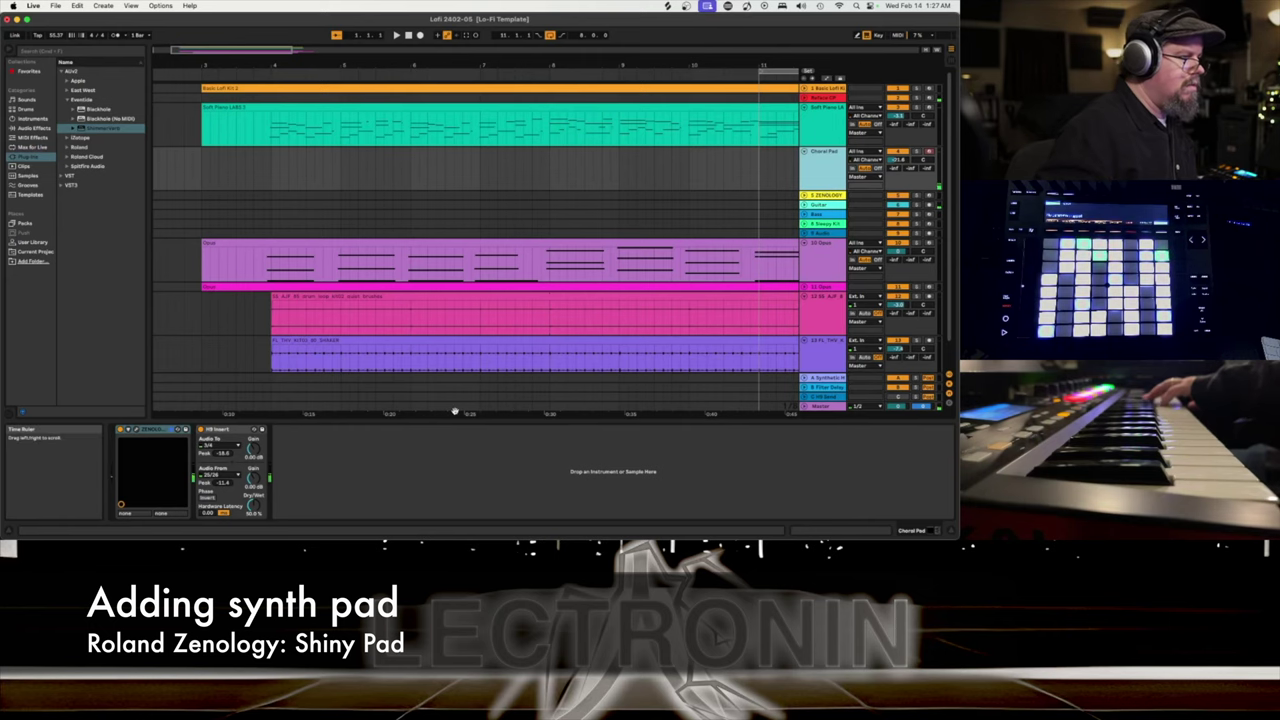
pyautogui.click(873, 167)
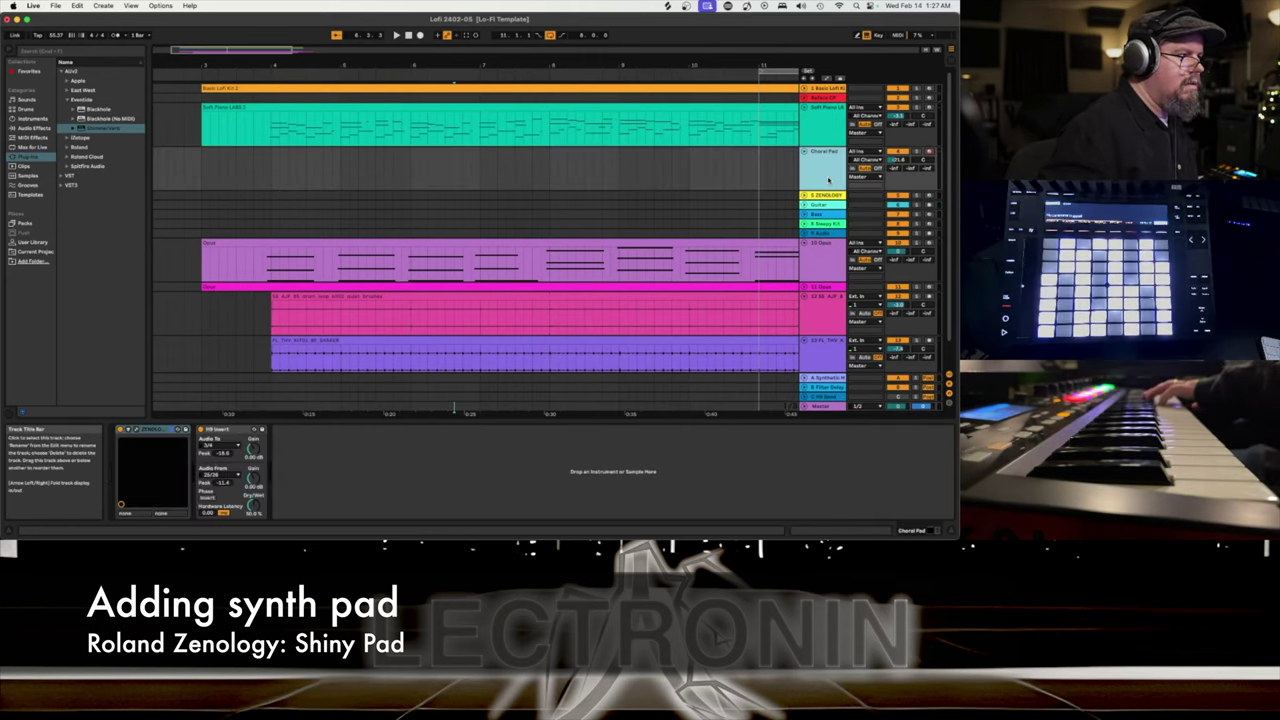
pyautogui.click(138, 434)
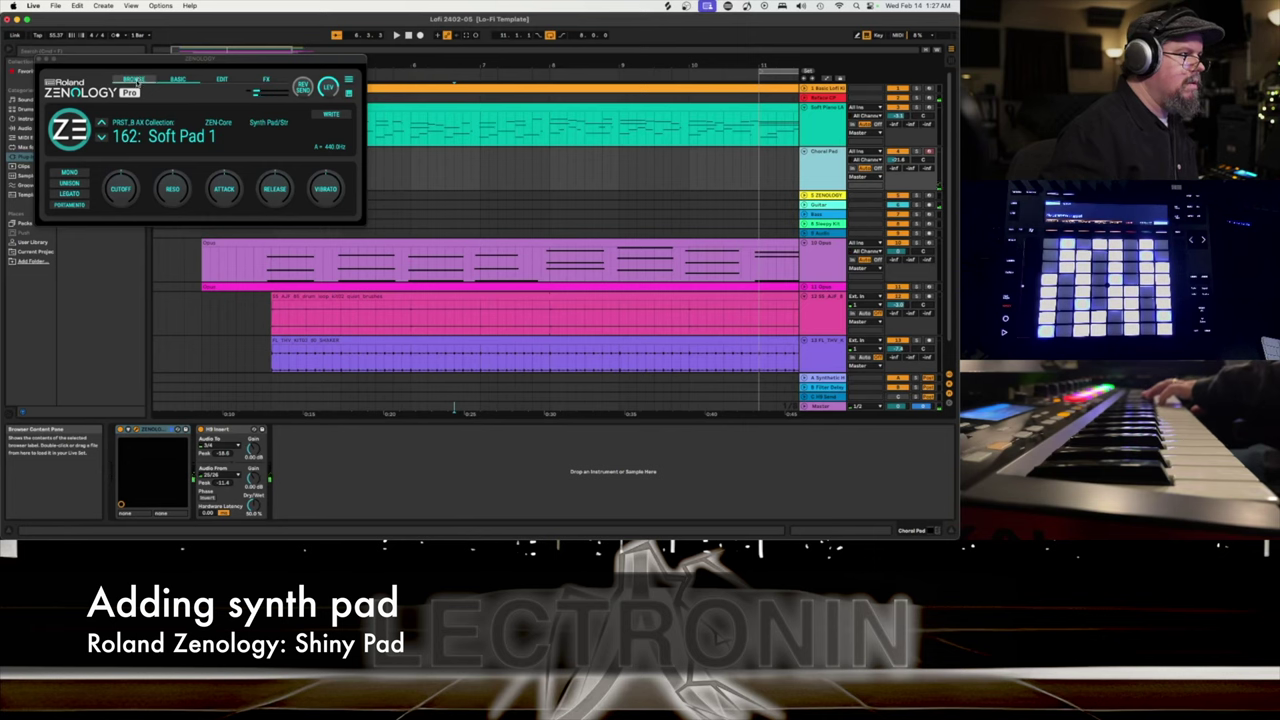
pyautogui.click(134, 79)
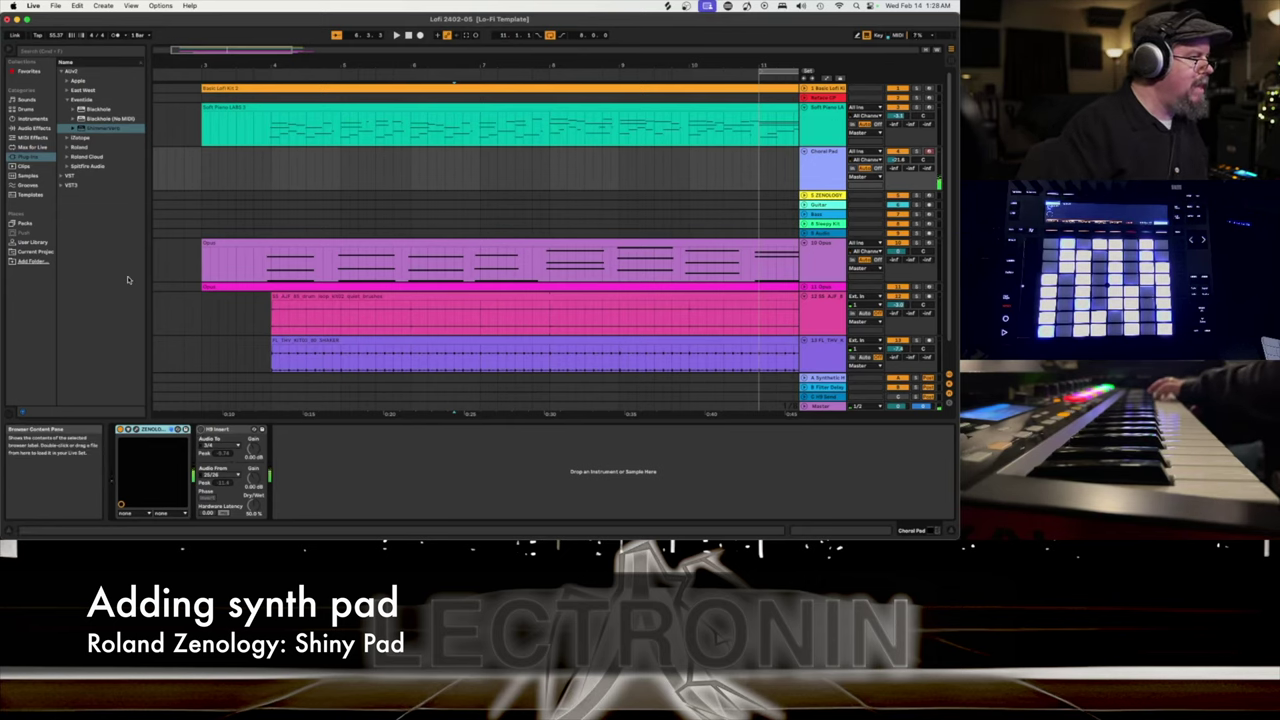
# Insert an Auto Filter between ZENOLOGY and the H9 insert and lower its low-pass cutoff to just under 4 kHz.
pyautogui.click(40, 129)
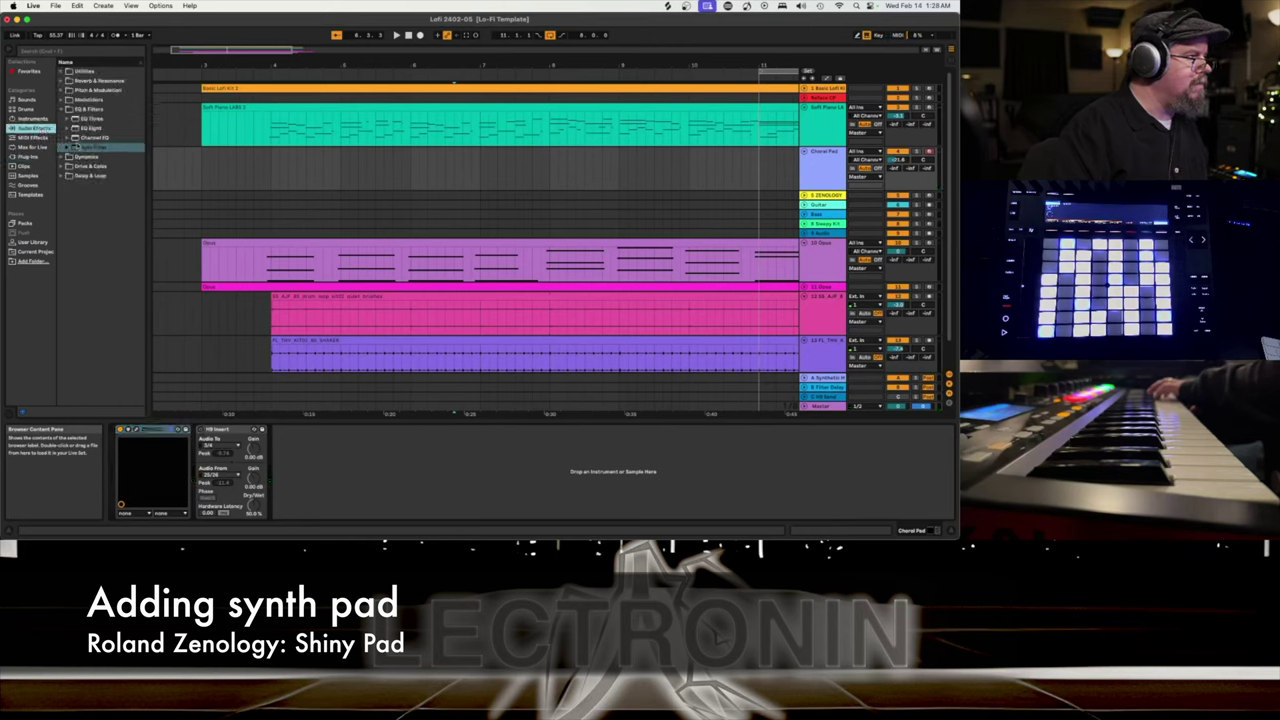
pyautogui.click(78, 146)
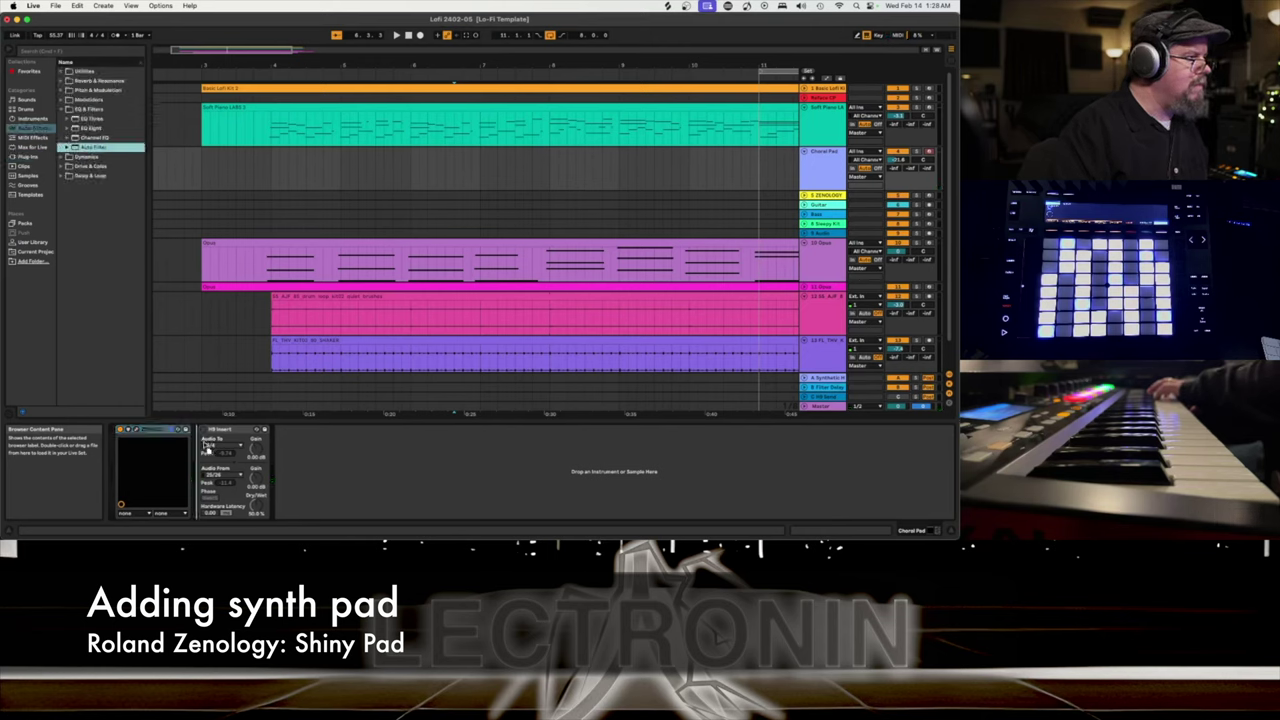
pyautogui.moveTo(210, 470); pyautogui.dragTo(212, 470)
pyautogui.moveTo(316, 483); pyautogui.dragTo(304, 480)
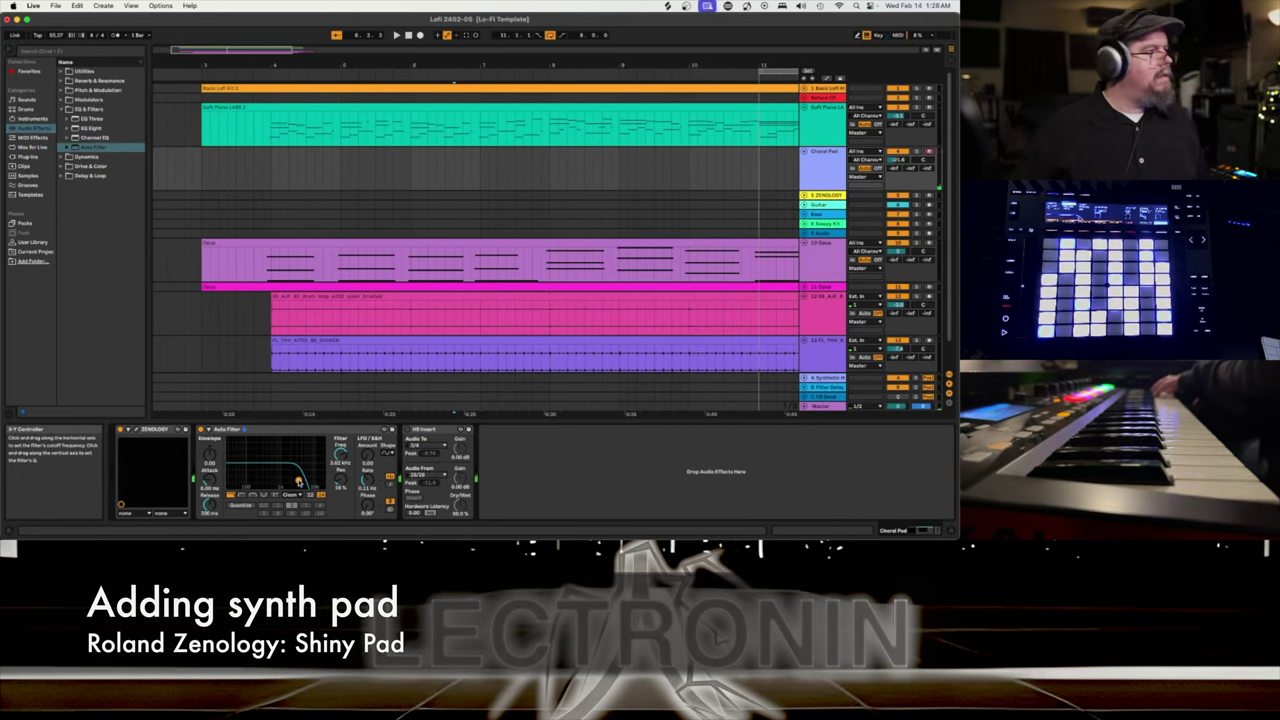
# Record the pad part on the Choral Pad track from bar 3 to bar 12 and open the recorded clip's notes.
pyautogui.press('F9')
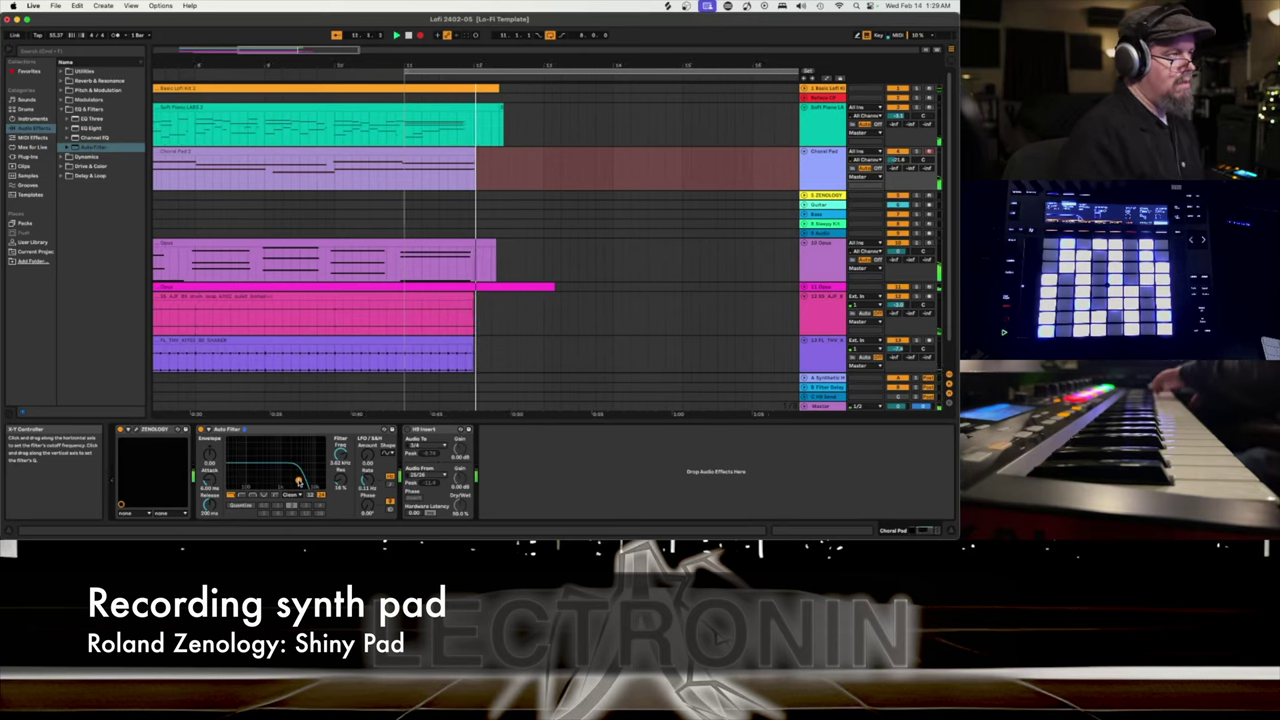
pyautogui.press('F9')
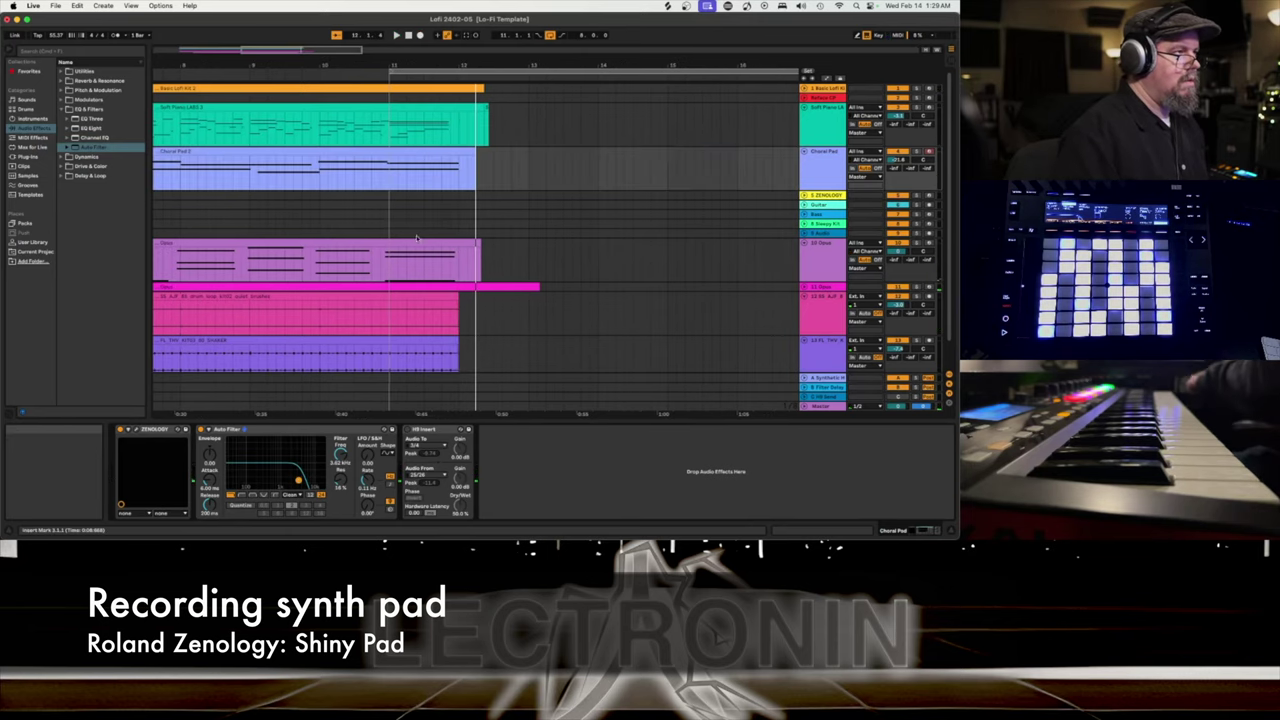
pyautogui.click(436, 163)
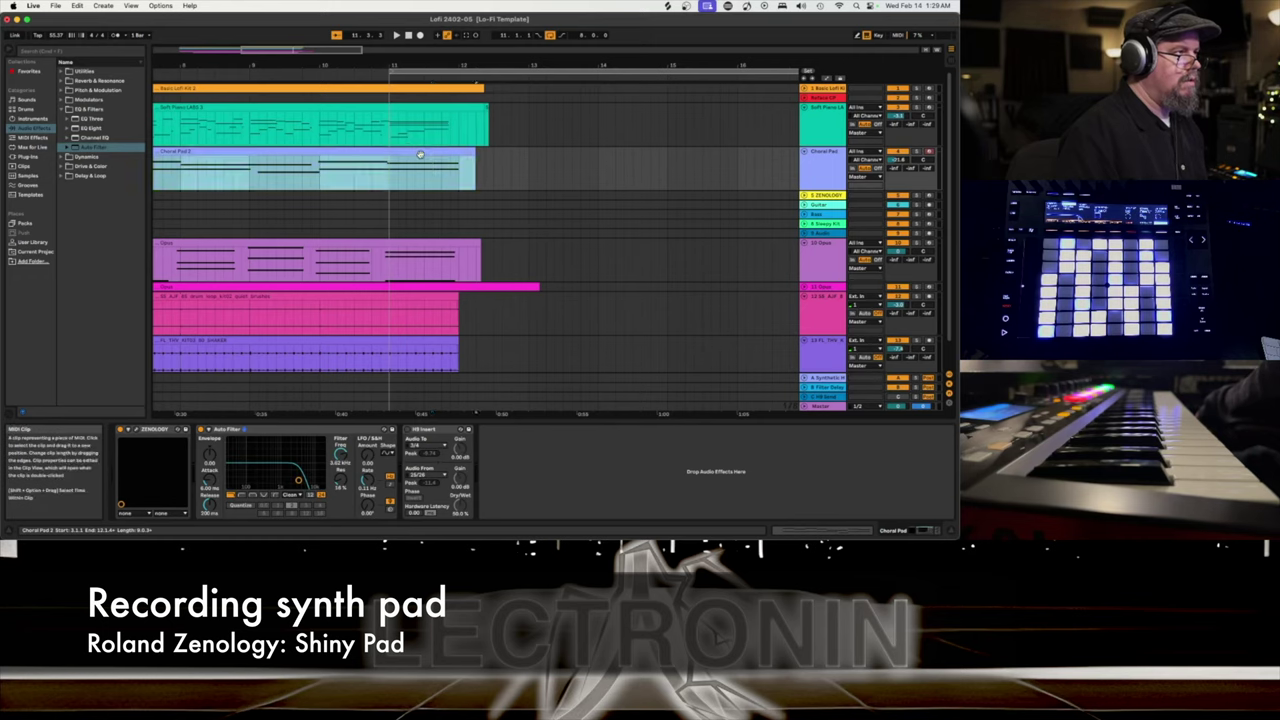
pyautogui.doubleClick(420, 154)
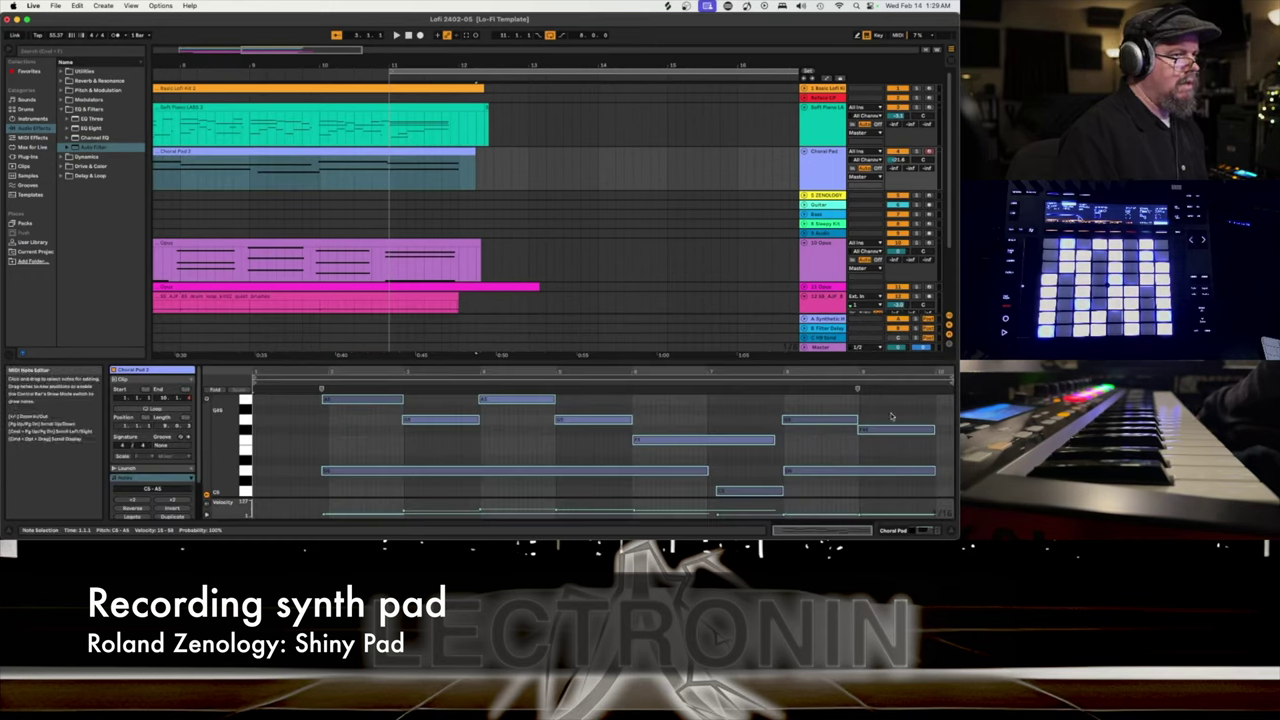
# Undo the trial adjustment to all the pad notes and raise the clip's upper final note to A5.
pyautogui.press('super+a')
pyautogui.moveTo(891, 433); pyautogui.dragTo(896, 455)
pyautogui.press('super+z')
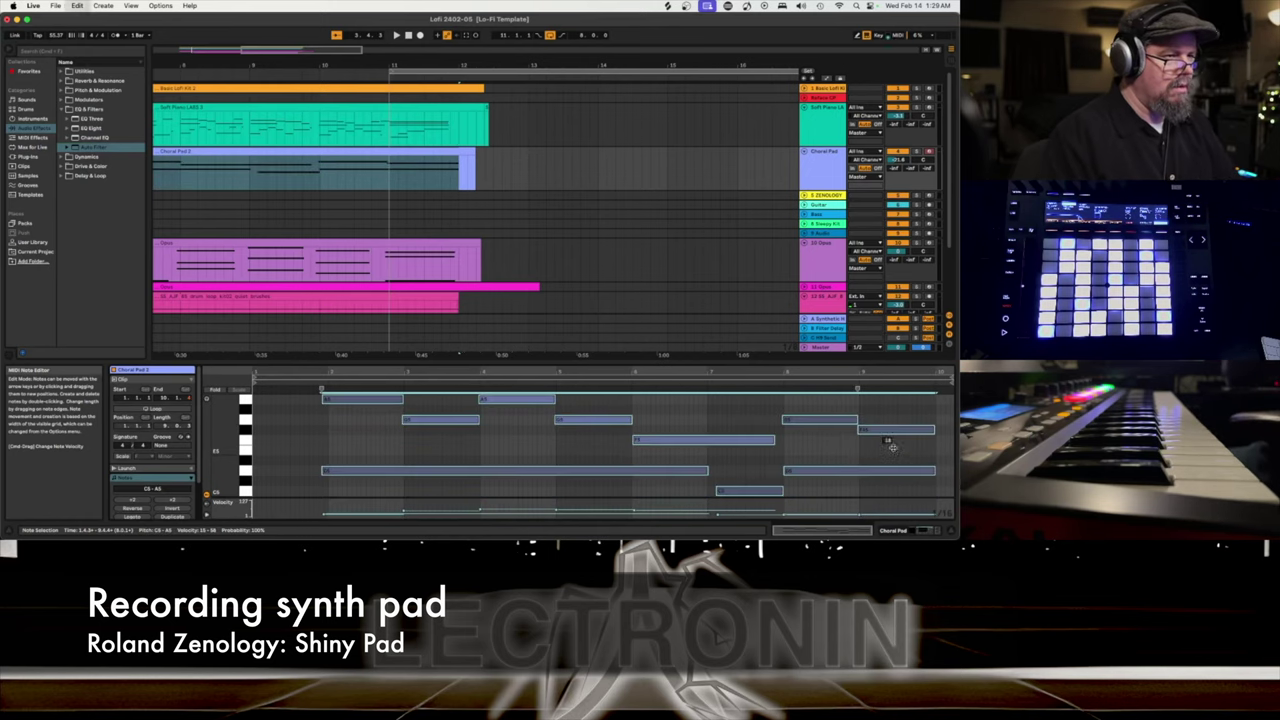
pyautogui.click(894, 423)
pyautogui.moveTo(897, 434); pyautogui.dragTo(899, 404)
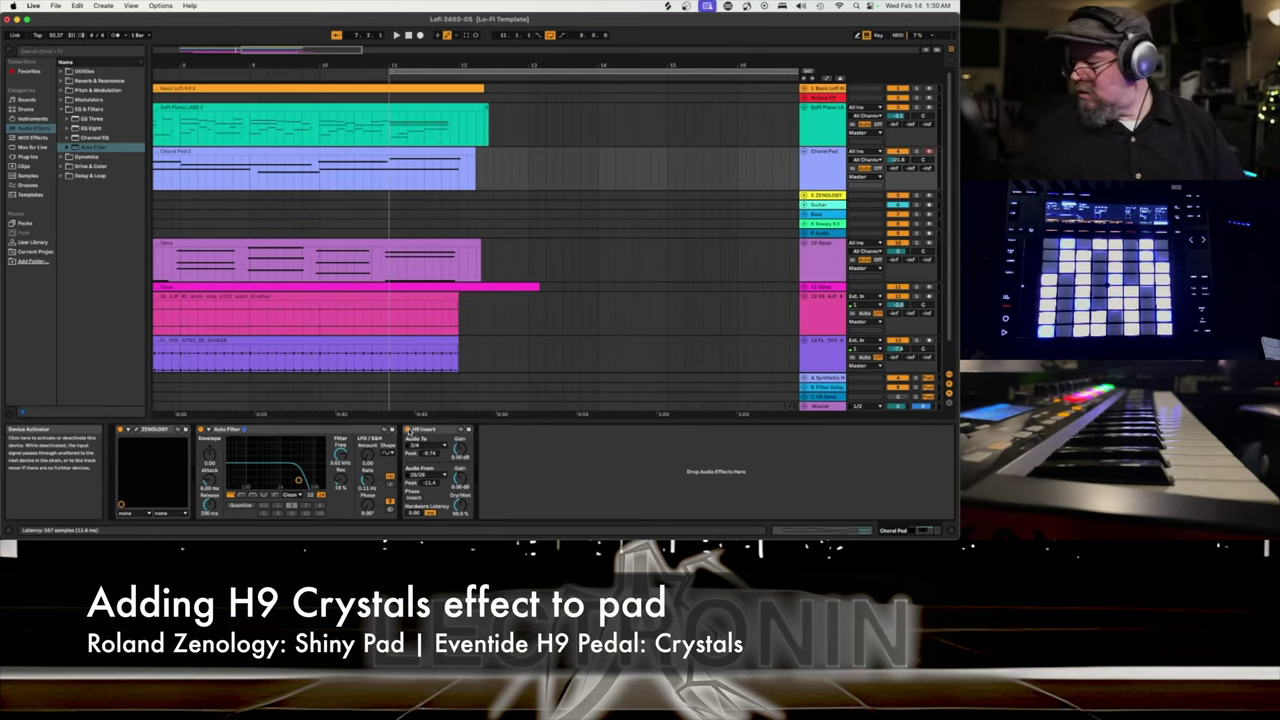
# Shorten the long first D5 pad note to end at clip bar 4 and duplicate it to fill bars 4 and 5.
pyautogui.press('space')
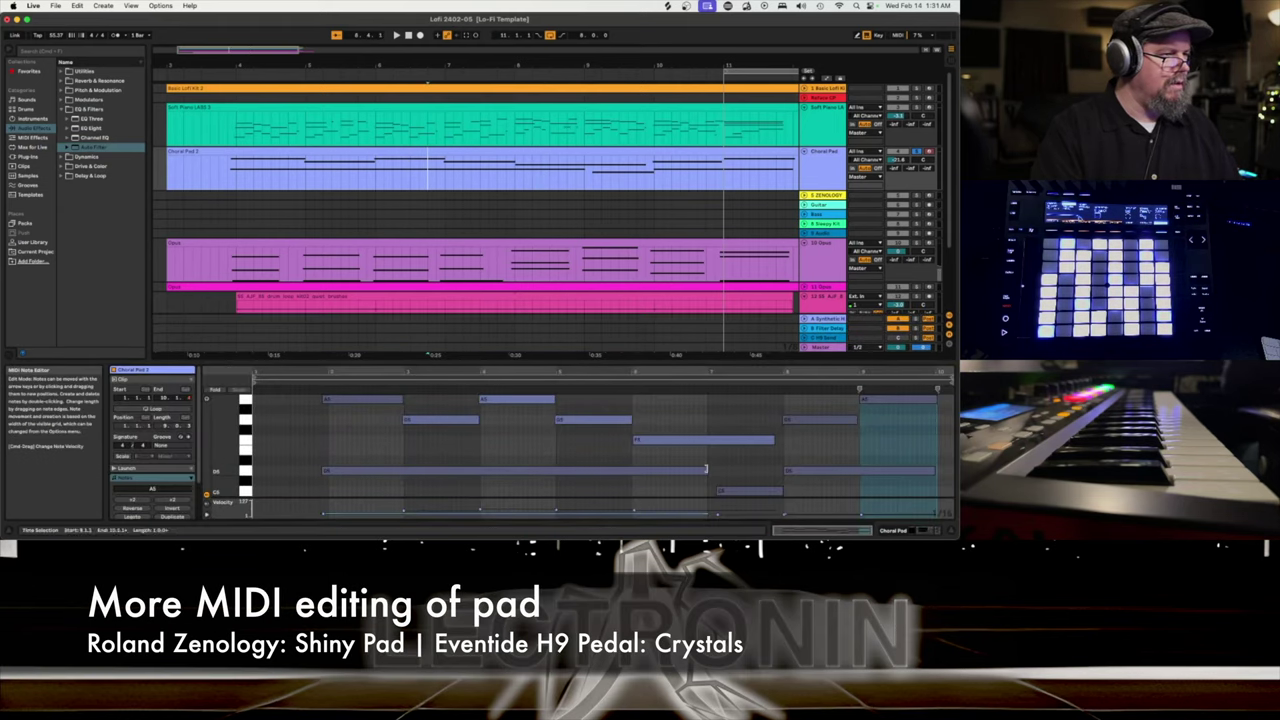
pyautogui.moveTo(706, 469); pyautogui.dragTo(480, 469)
pyautogui.press('super+d')
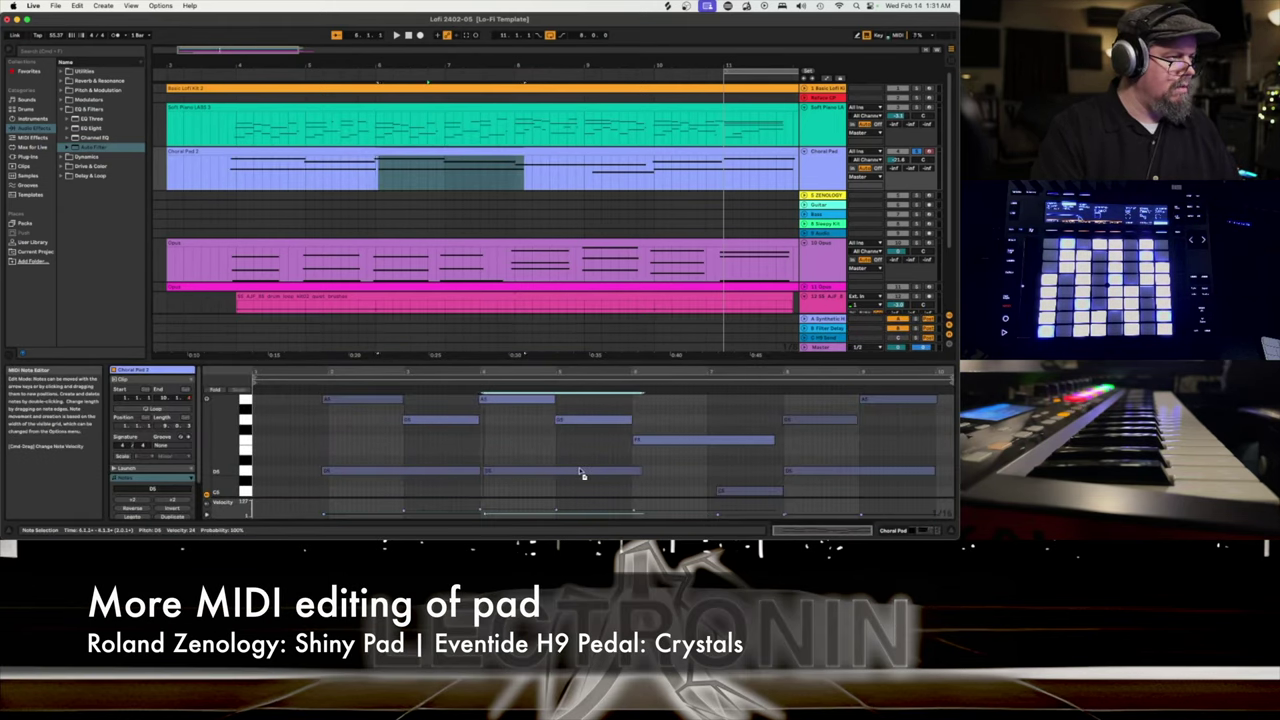
pyautogui.moveTo(640, 470); pyautogui.dragTo(632, 470)
pyautogui.scroll(2, 720, 484)
pyautogui.scroll(-1, 720, 484)
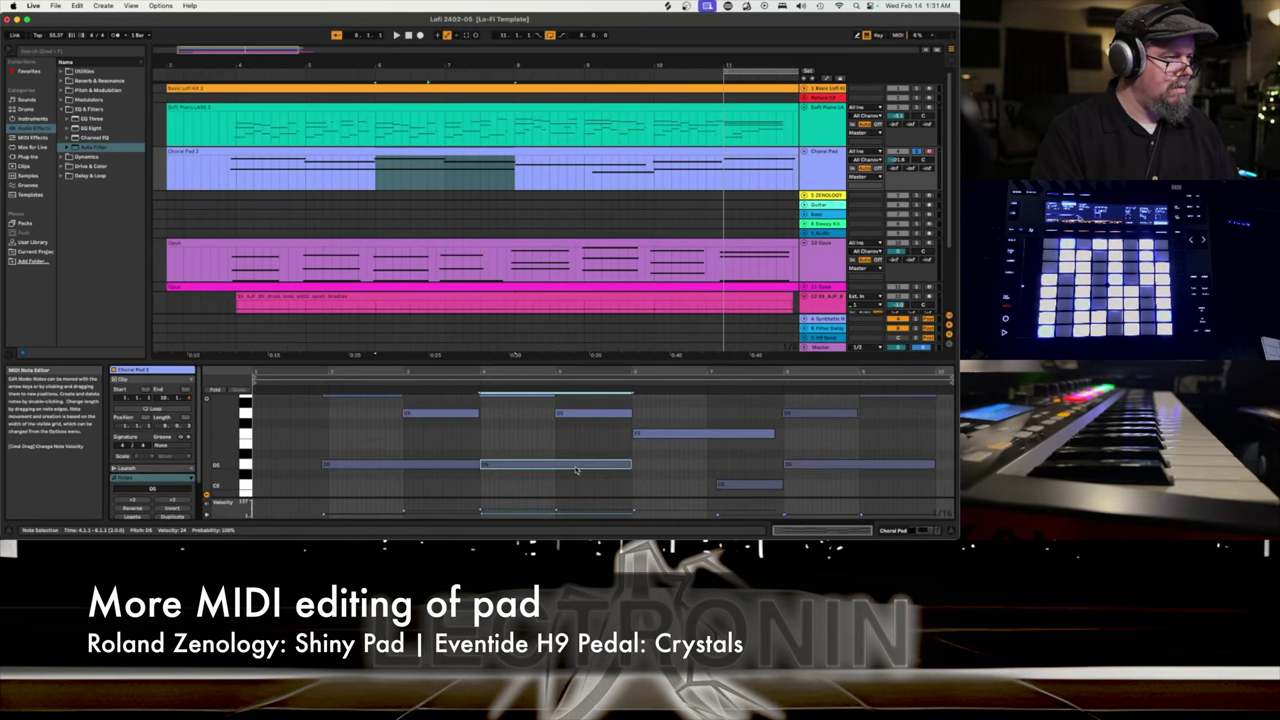
# Duplicate the D5 note at clip bar 6, keep it one bar long, and extend the C5 note's start to bar 7.
pyautogui.press('super+d')
pyautogui.moveTo(782, 465); pyautogui.dragTo(708, 485)
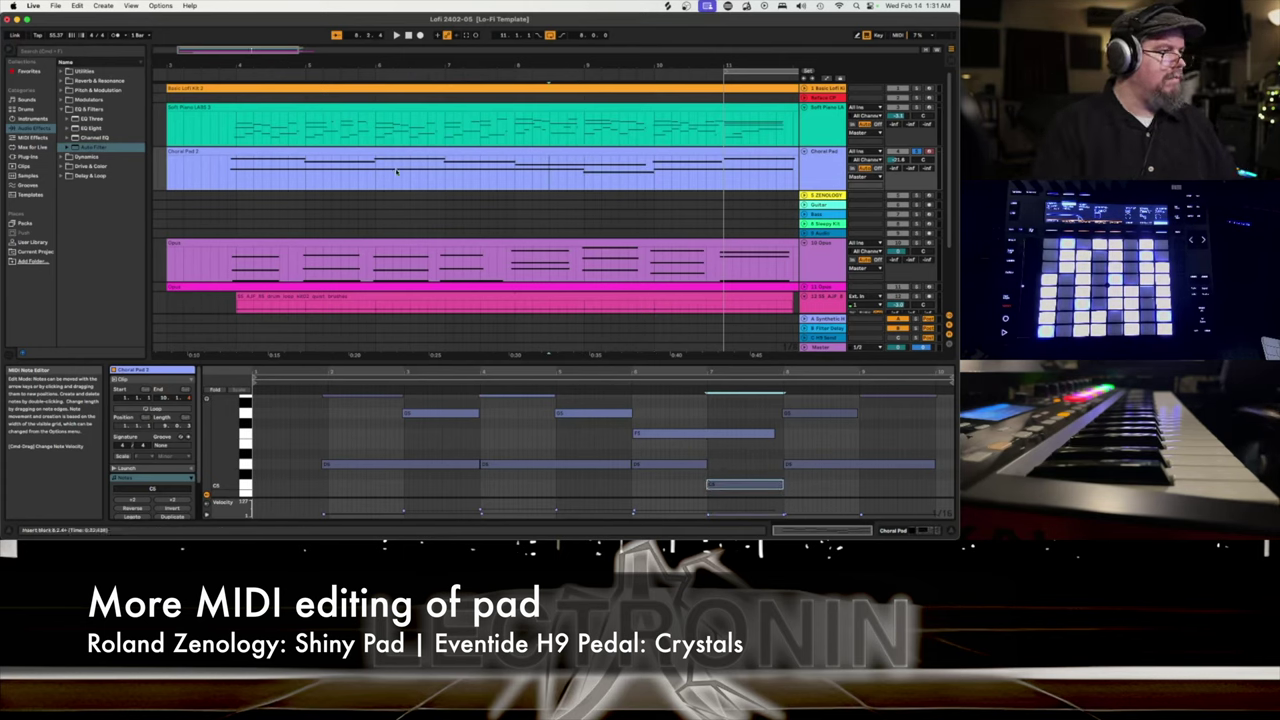
pyautogui.click(318, 383)
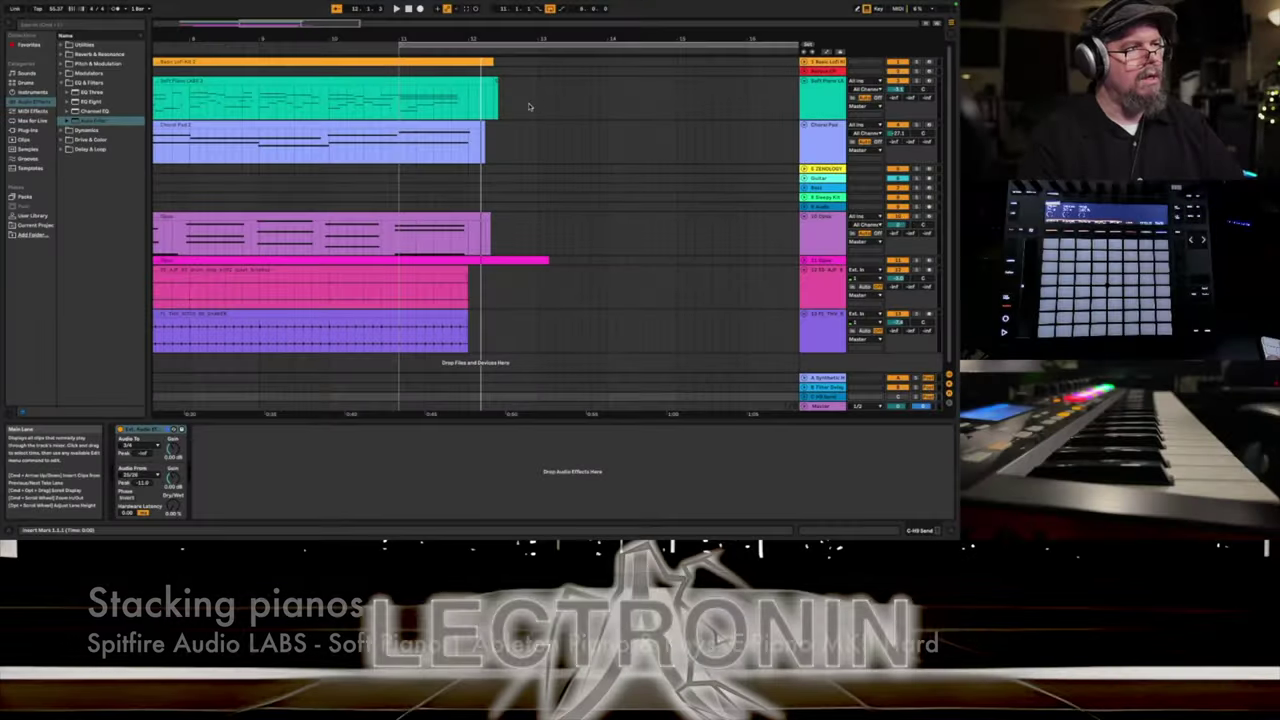
# Add Electric's E-Piano MKII Hard preset on a new track, move it directly below the Soft Piano LABS track, and unfold it.
pyautogui.hscroll(-5, 530, 107)
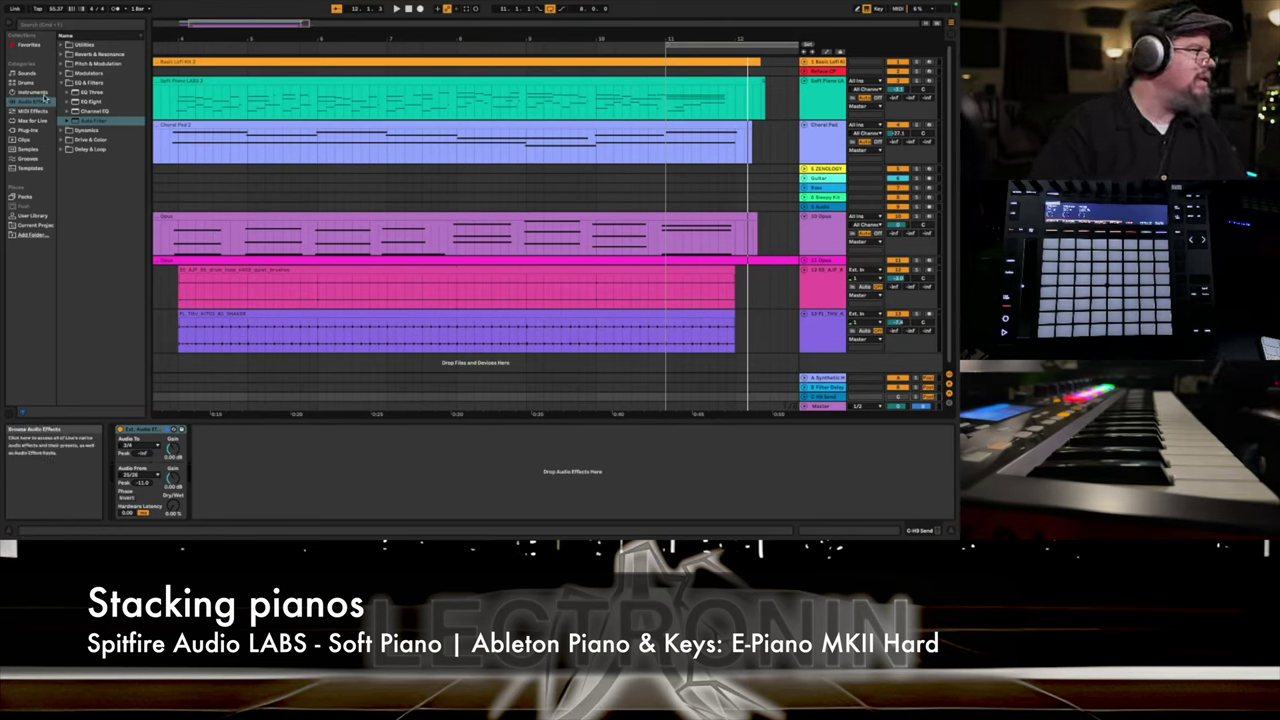
pyautogui.click(42, 93)
pyautogui.click(82, 101)
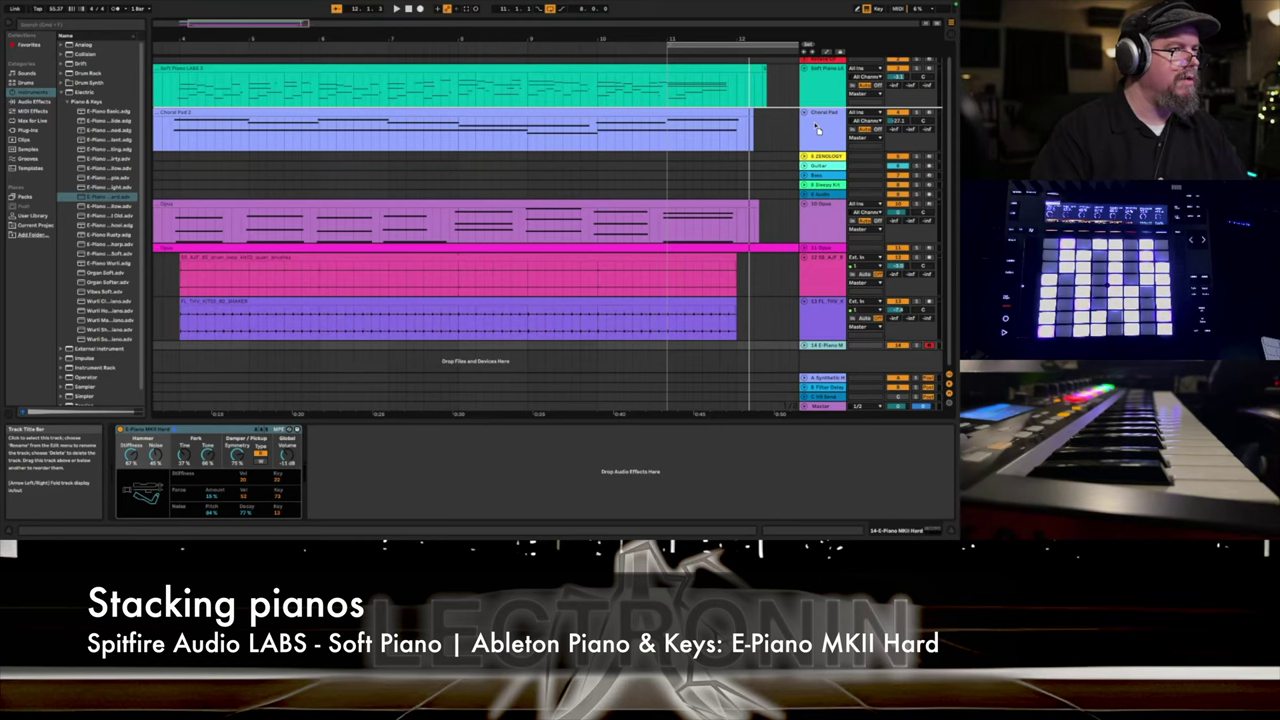
pyautogui.moveTo(818, 128); pyautogui.dragTo(818, 118)
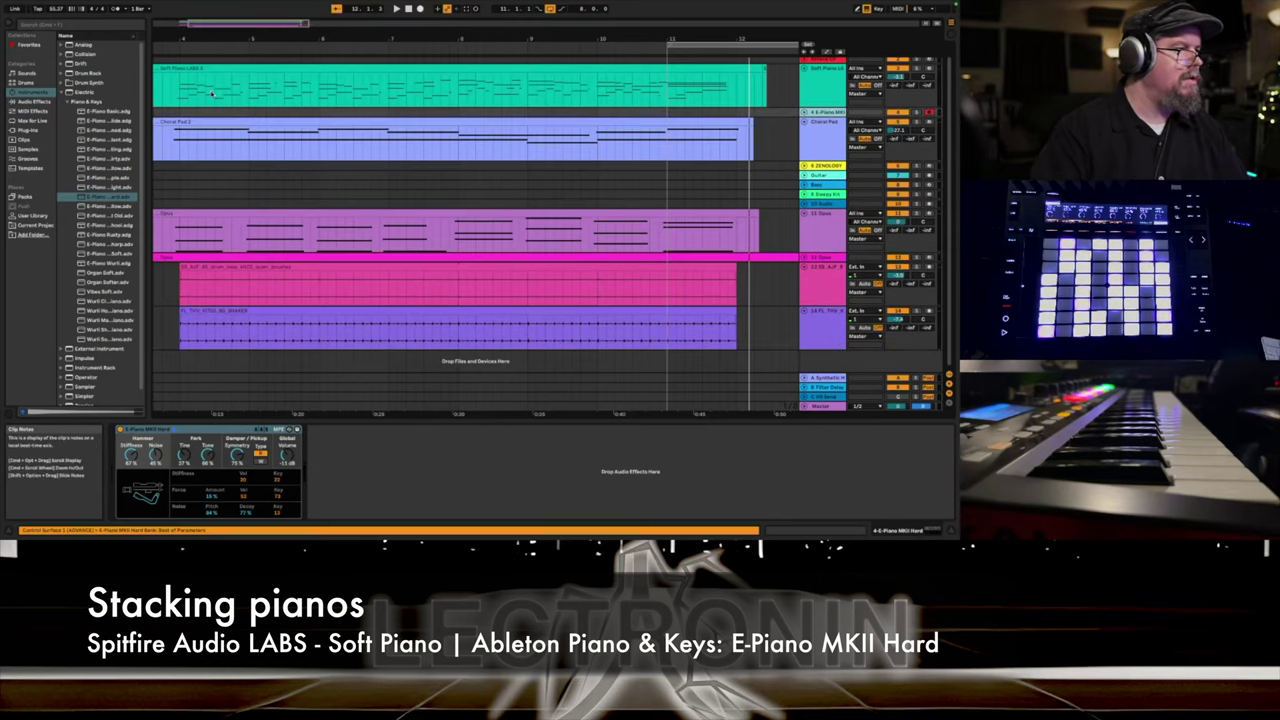
pyautogui.press('u')
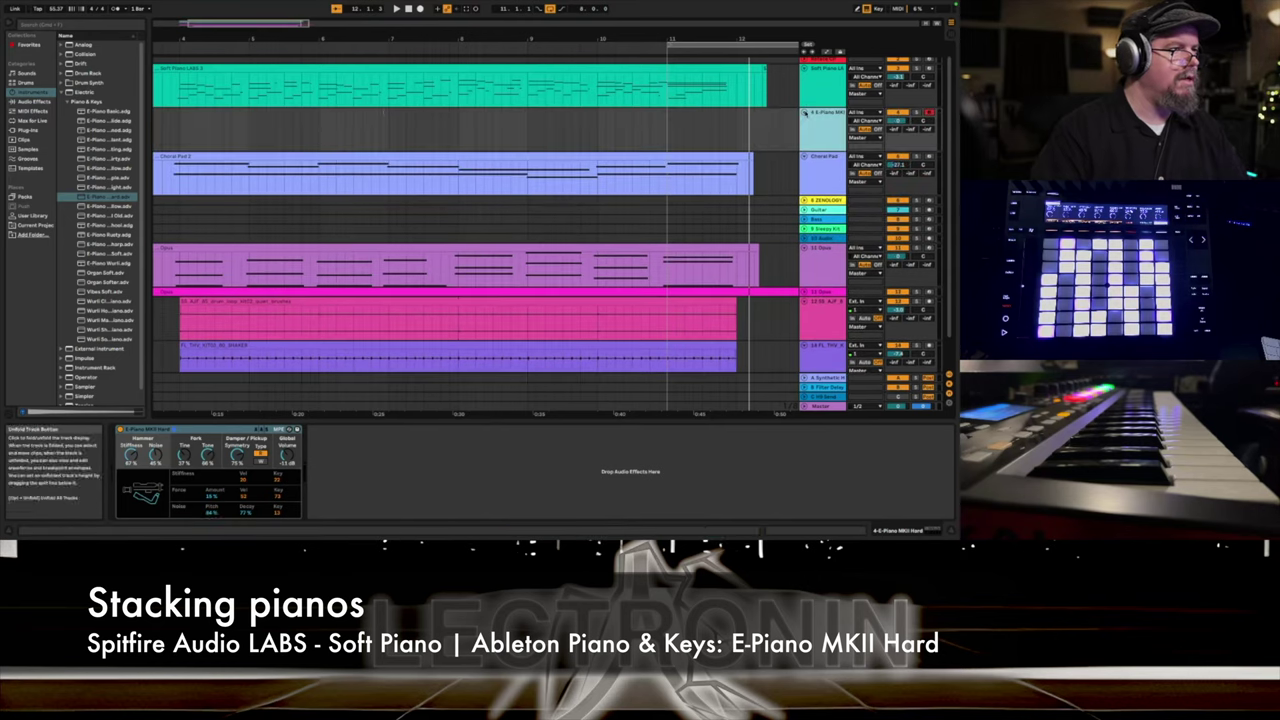
# Copy the Soft Piano LABS clip onto the E-Piano MKII track at the same position.
pyautogui.click(187, 73)
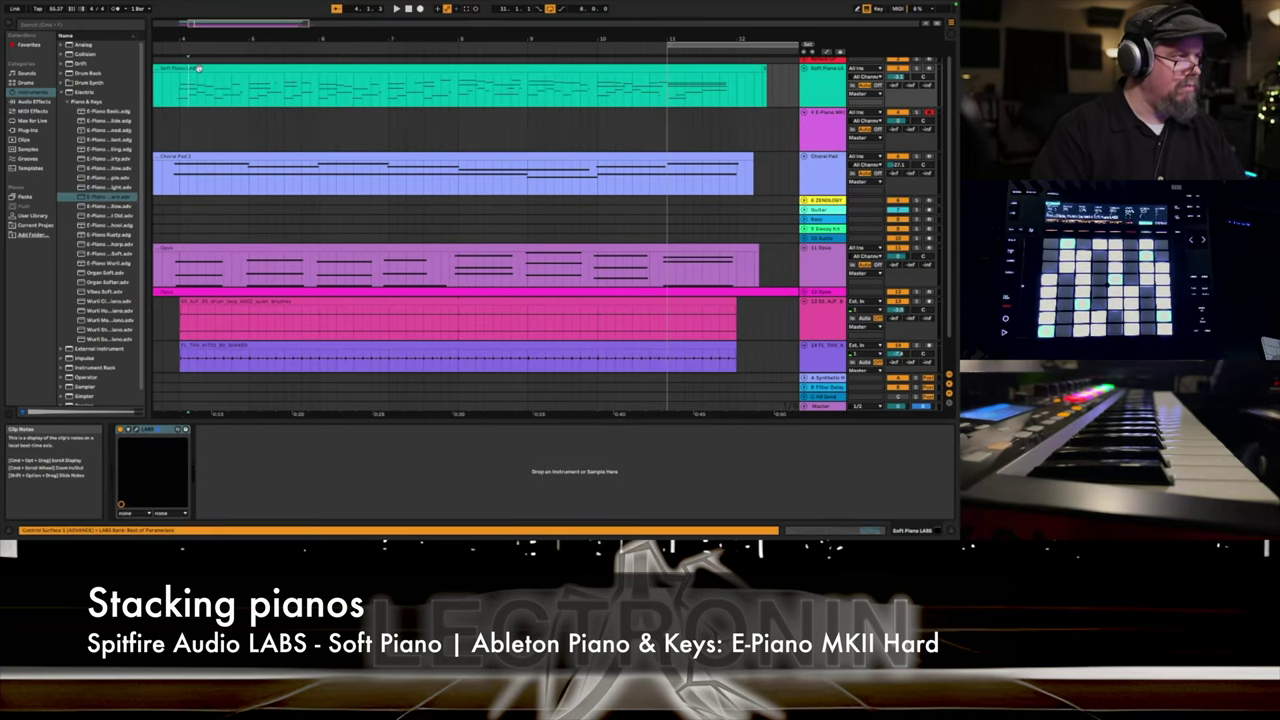
pyautogui.click(216, 67)
pyautogui.moveTo(216, 67); pyautogui.dragTo(222, 120)
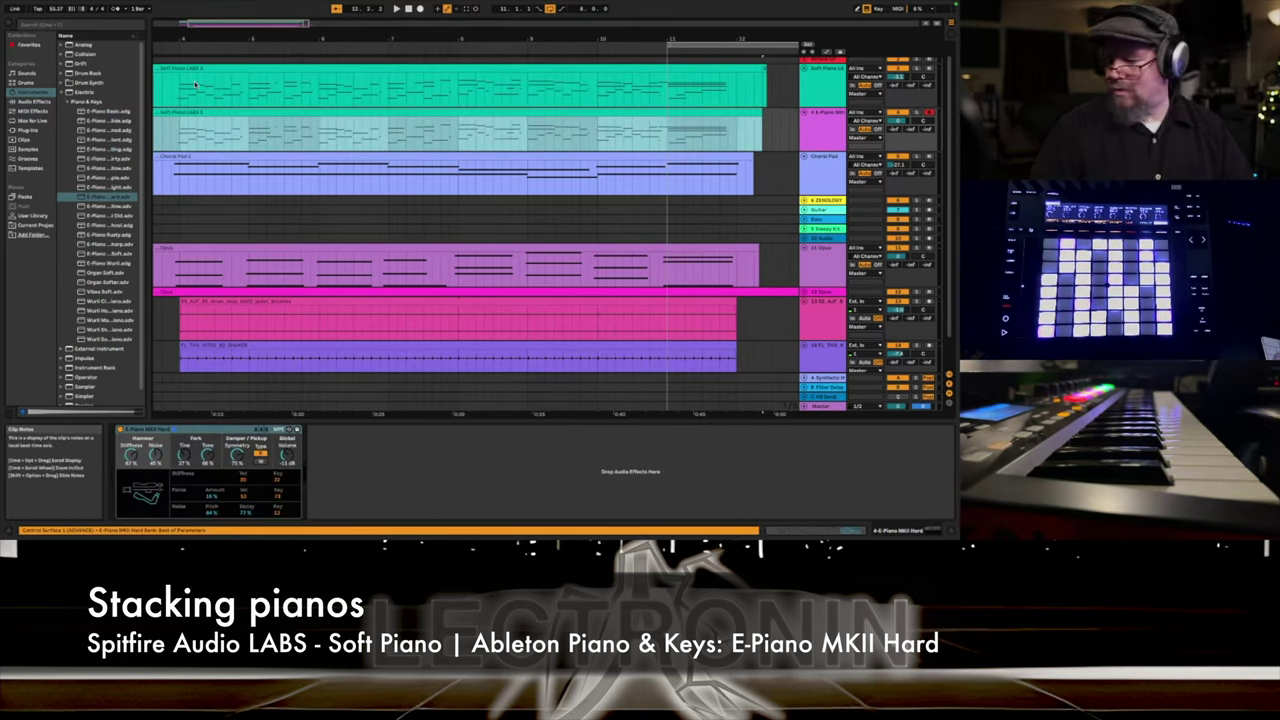
# Check the mixer, then play the arrangement with the E-Piano MKII and Soft Piano LABS tracks soloed together.
pyautogui.press('Tab')
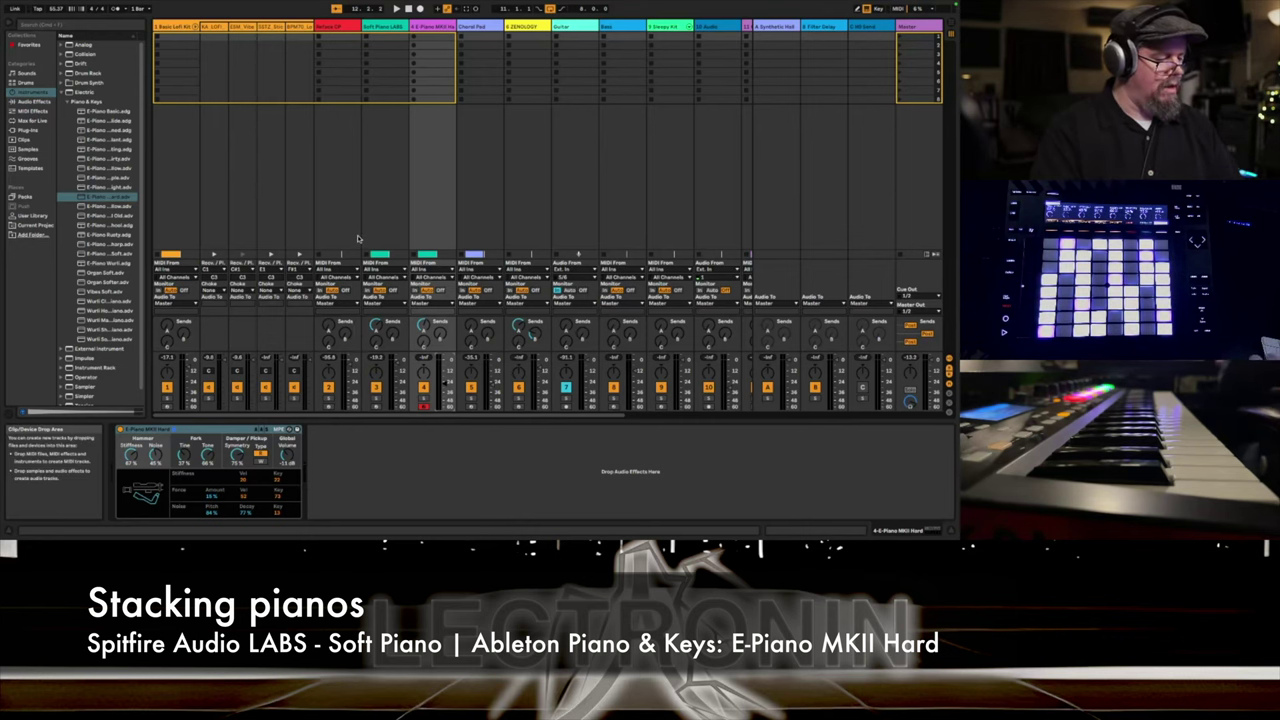
pyautogui.press('Tab')
pyautogui.press('space')
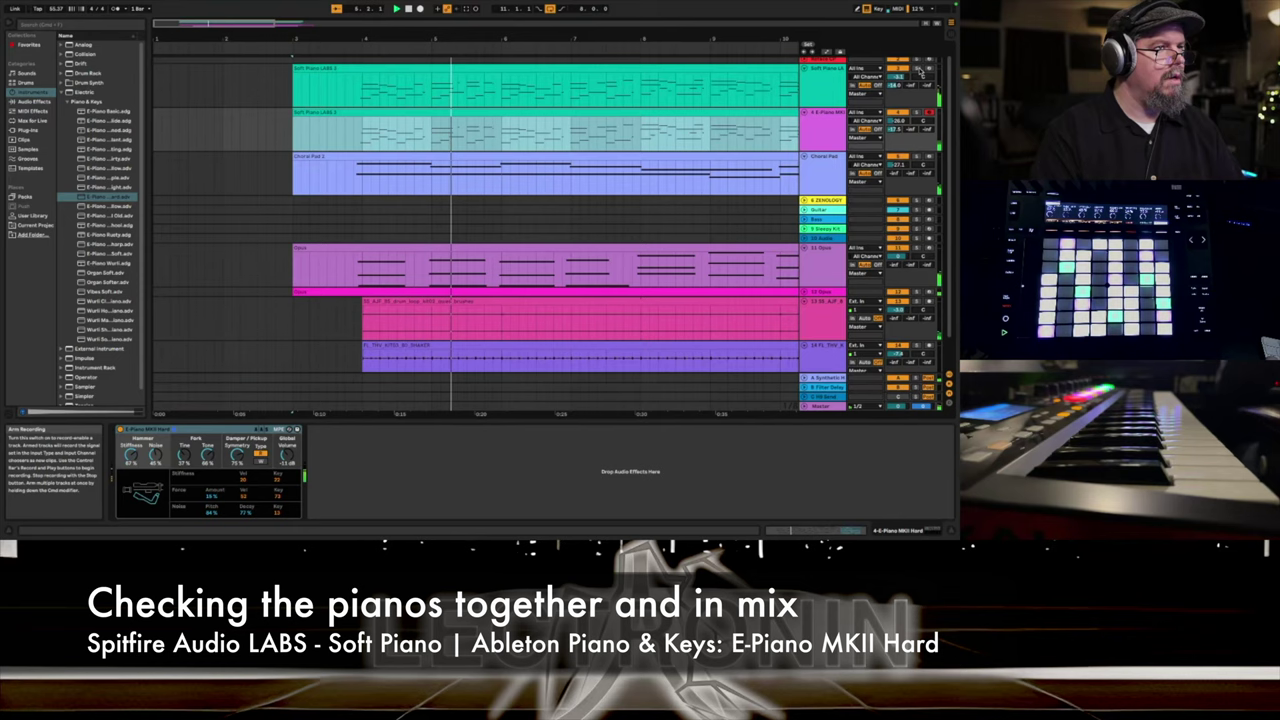
pyautogui.click(919, 112)
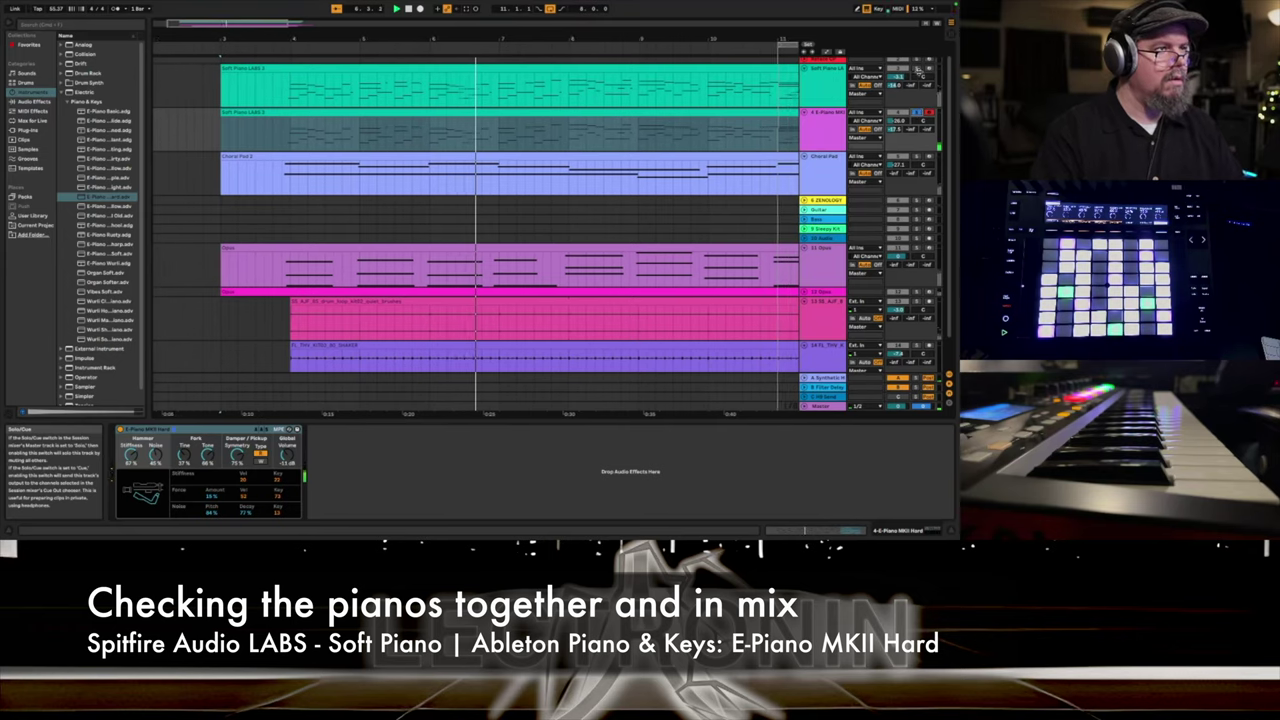
pyautogui.click(917, 68)
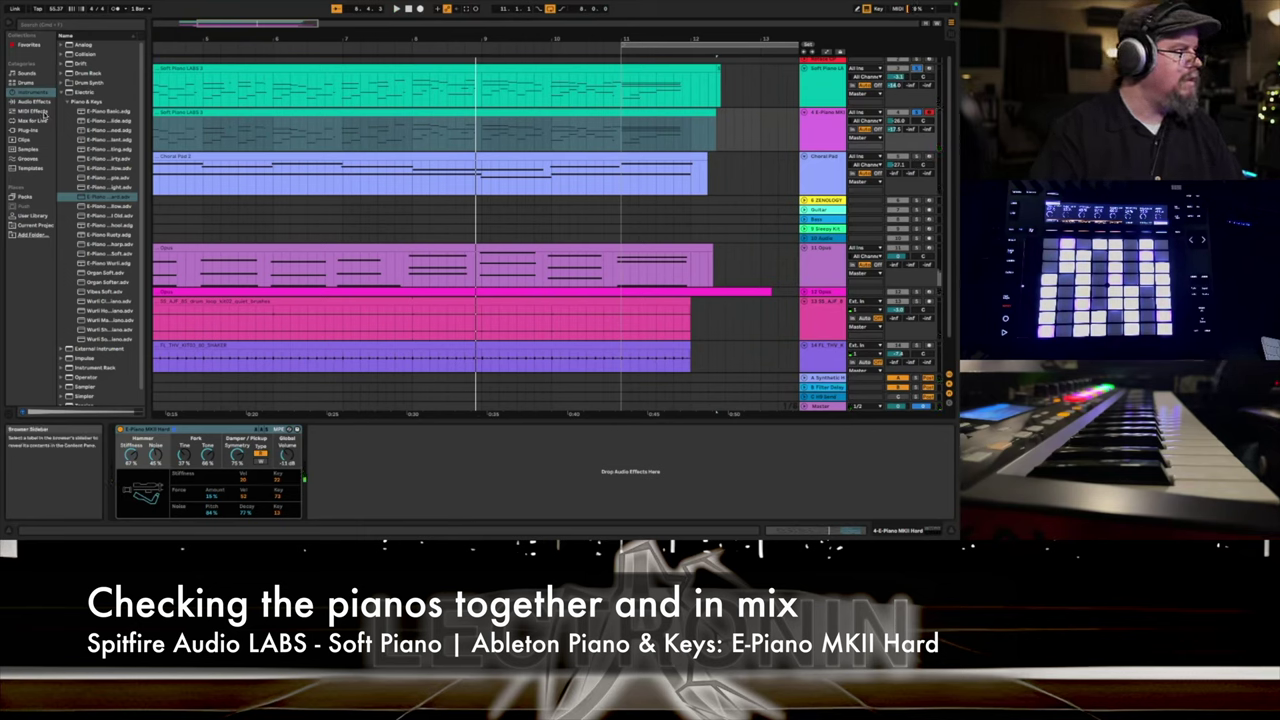
# Add an EQ Eight after the E-Piano MKII Hard instrument.
pyautogui.click(34, 101)
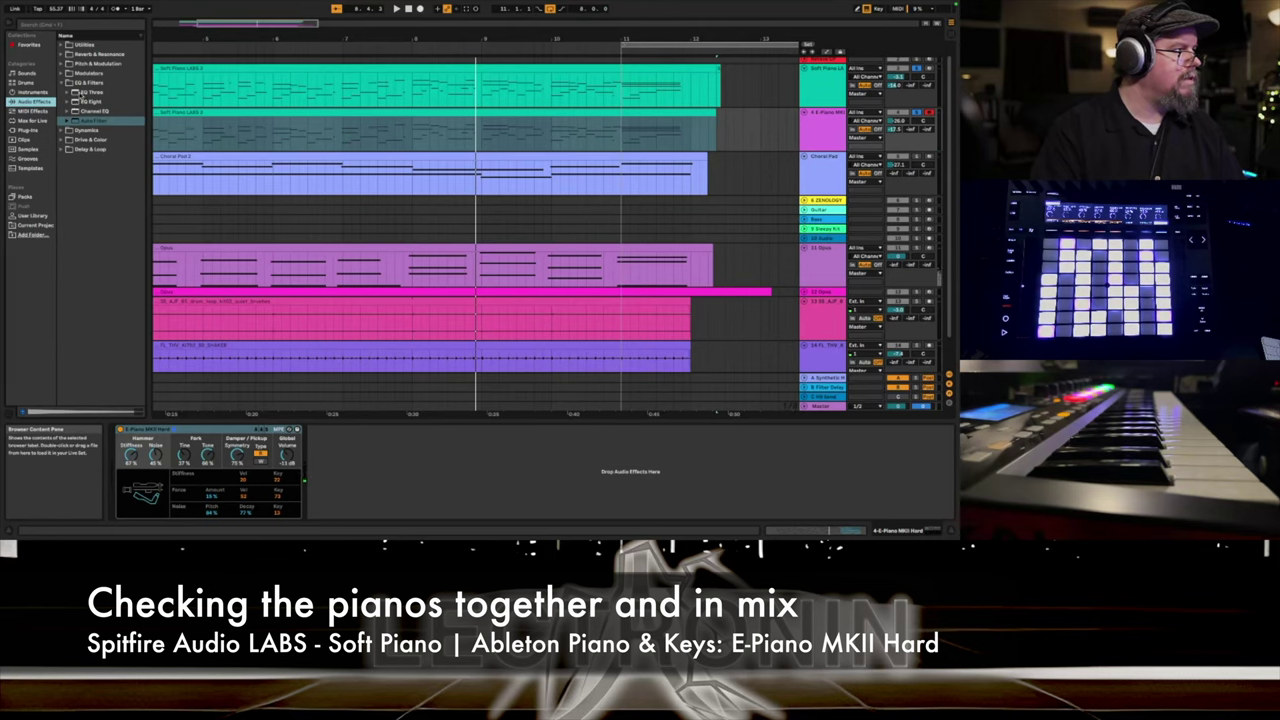
pyautogui.click(76, 102)
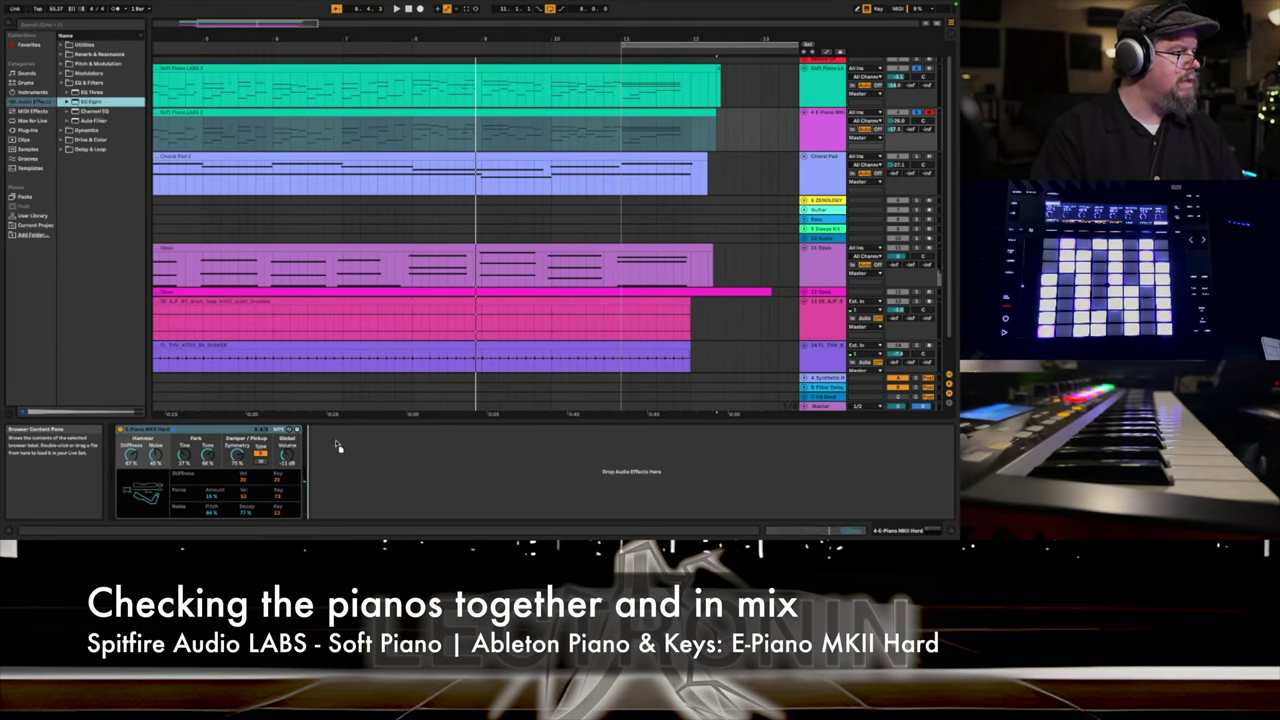
pyautogui.moveTo(338, 447); pyautogui.dragTo(338, 447)
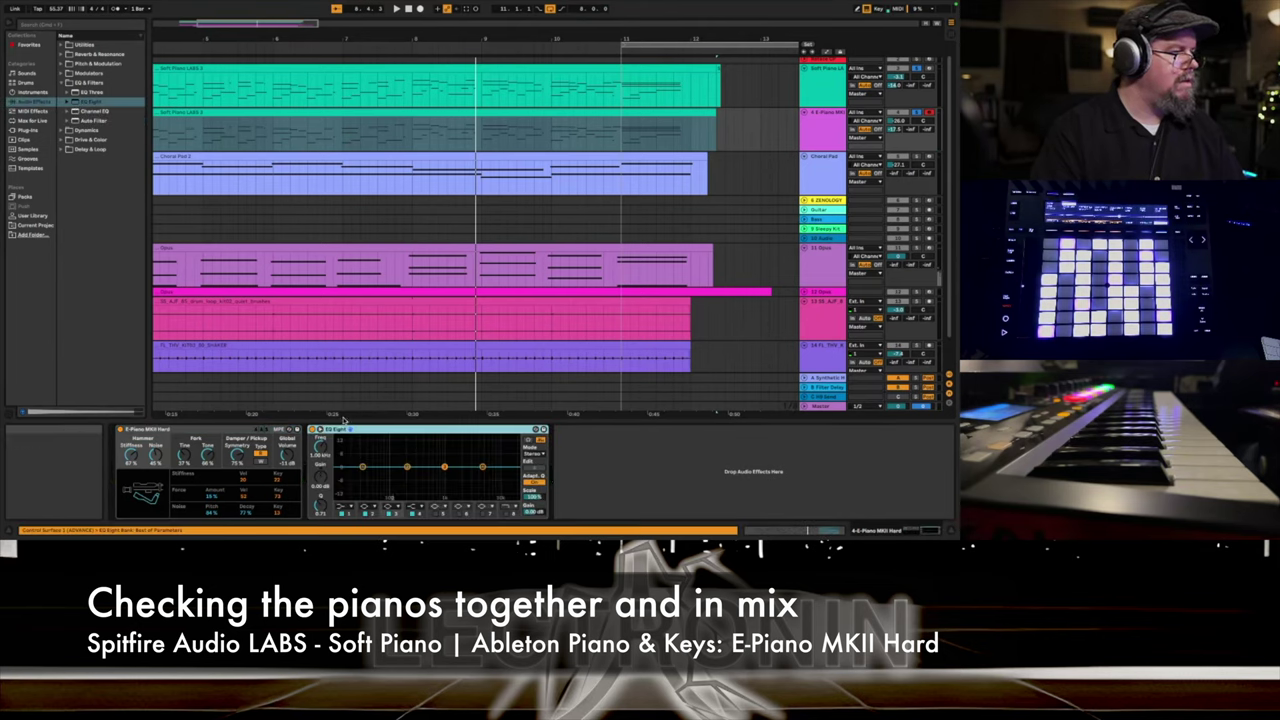
# Play the soloed pianos from the start and make band 1 of the E-Piano EQ Eight a steep low cut at about 160 Hz.
pyautogui.hscroll(-10, 210, 75)
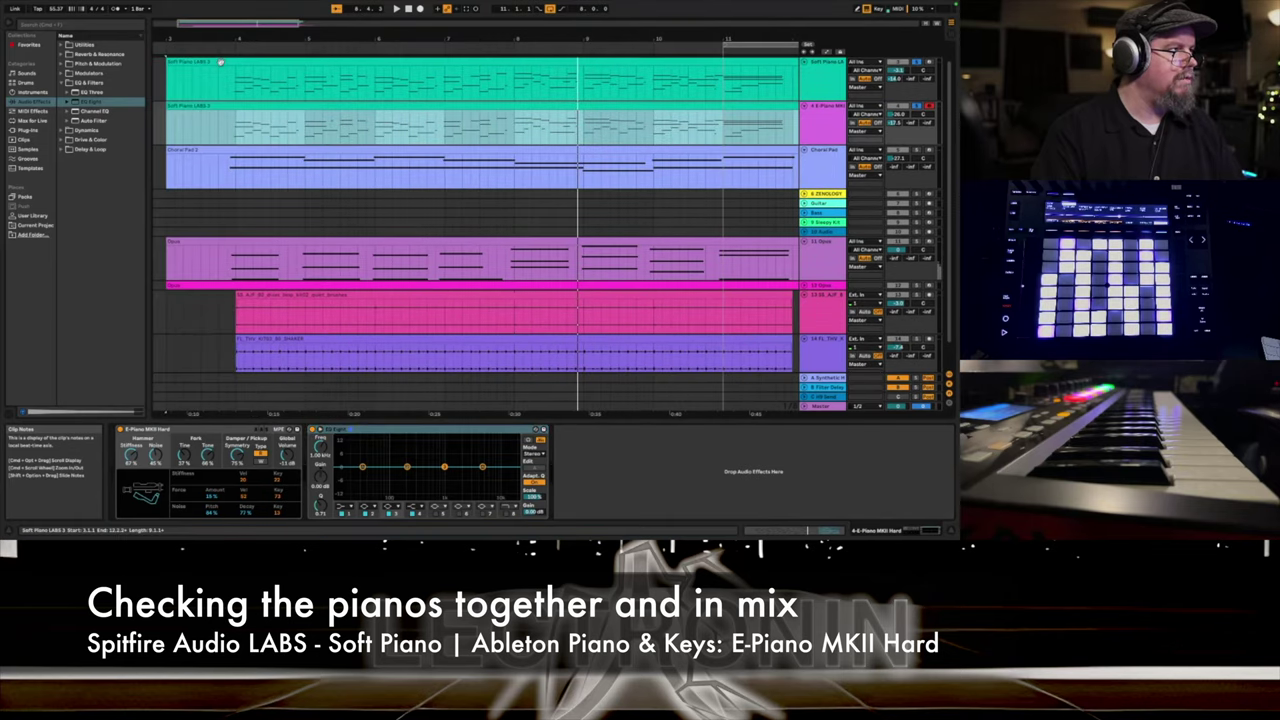
pyautogui.click(226, 47)
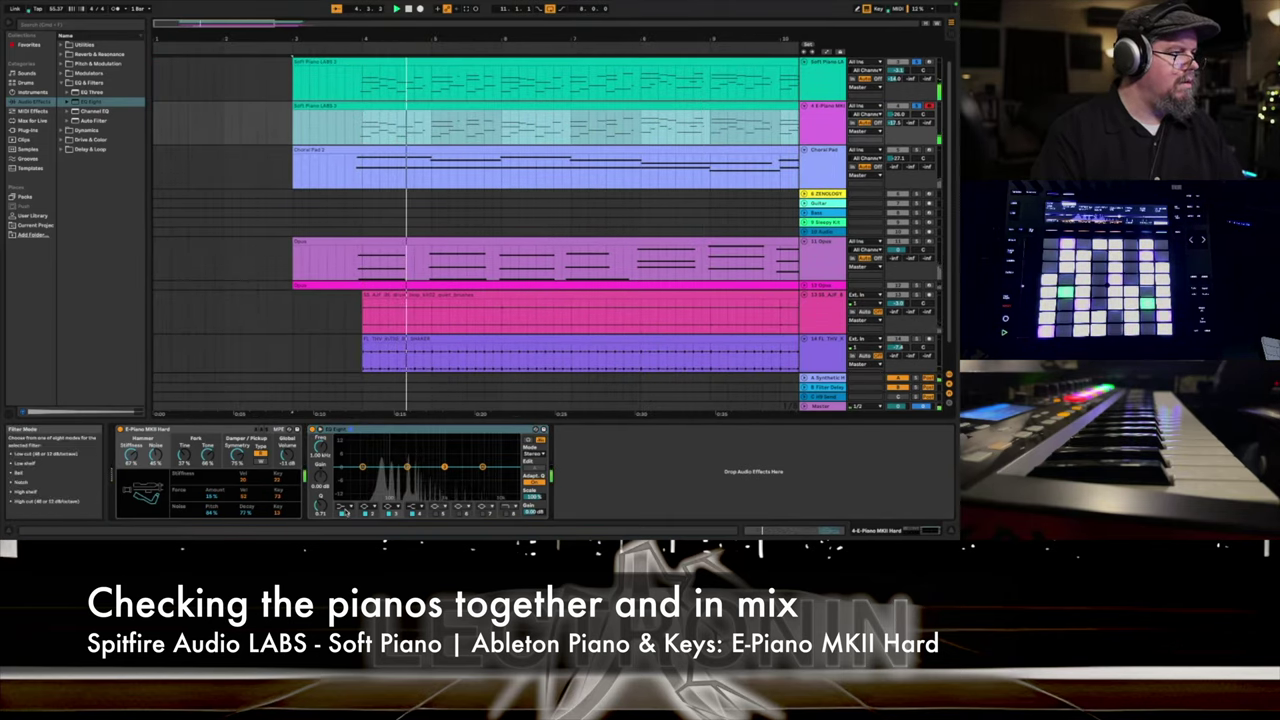
pyautogui.click(360, 467)
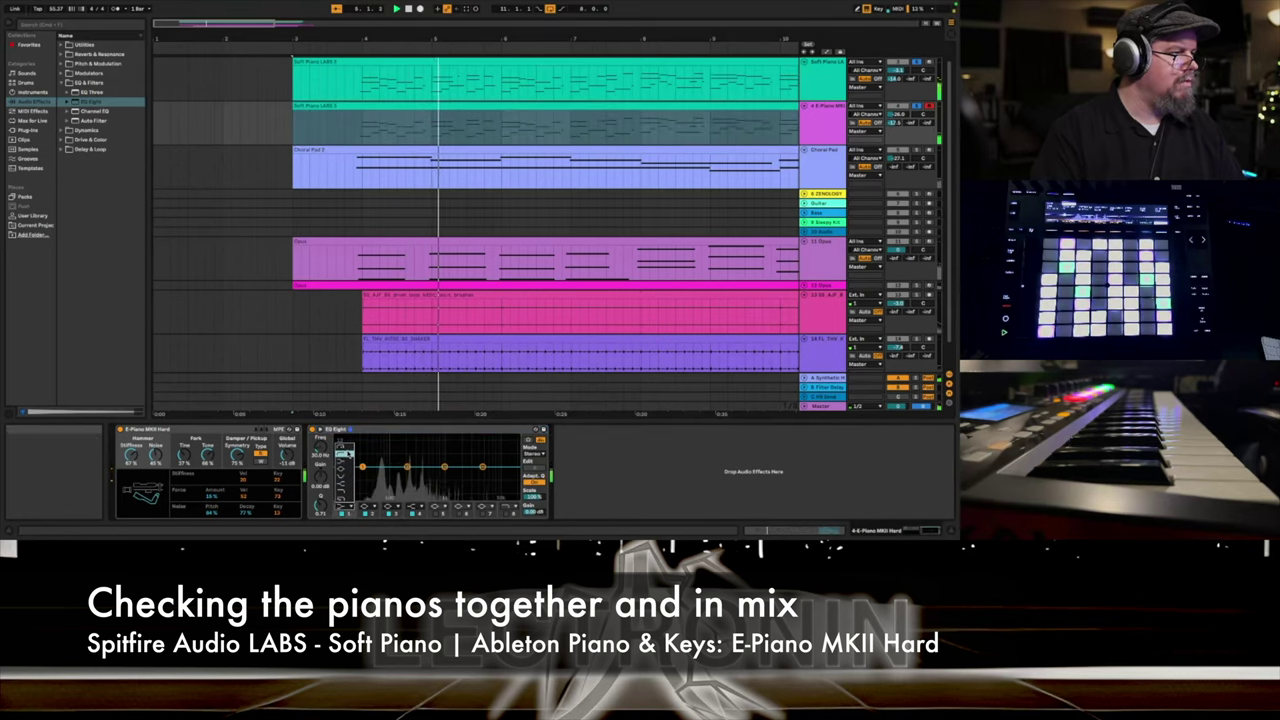
pyautogui.click(345, 448)
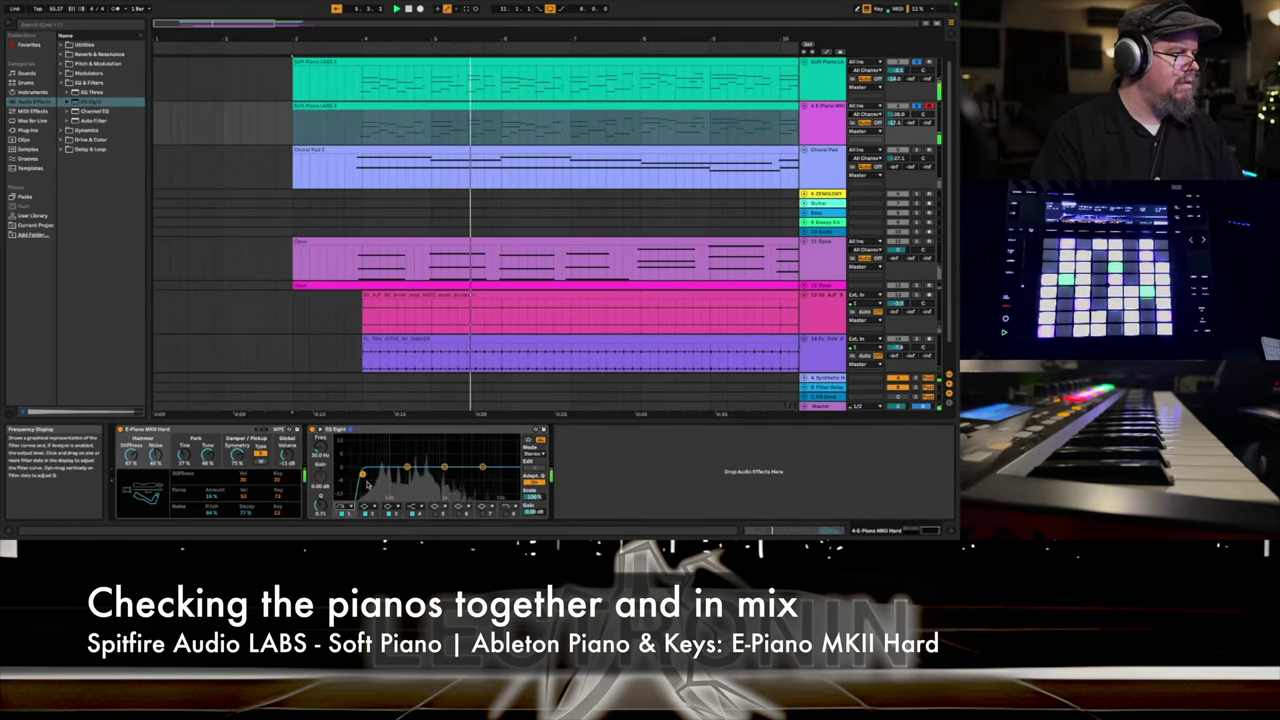
pyautogui.moveTo(362, 473); pyautogui.dragTo(401, 470)
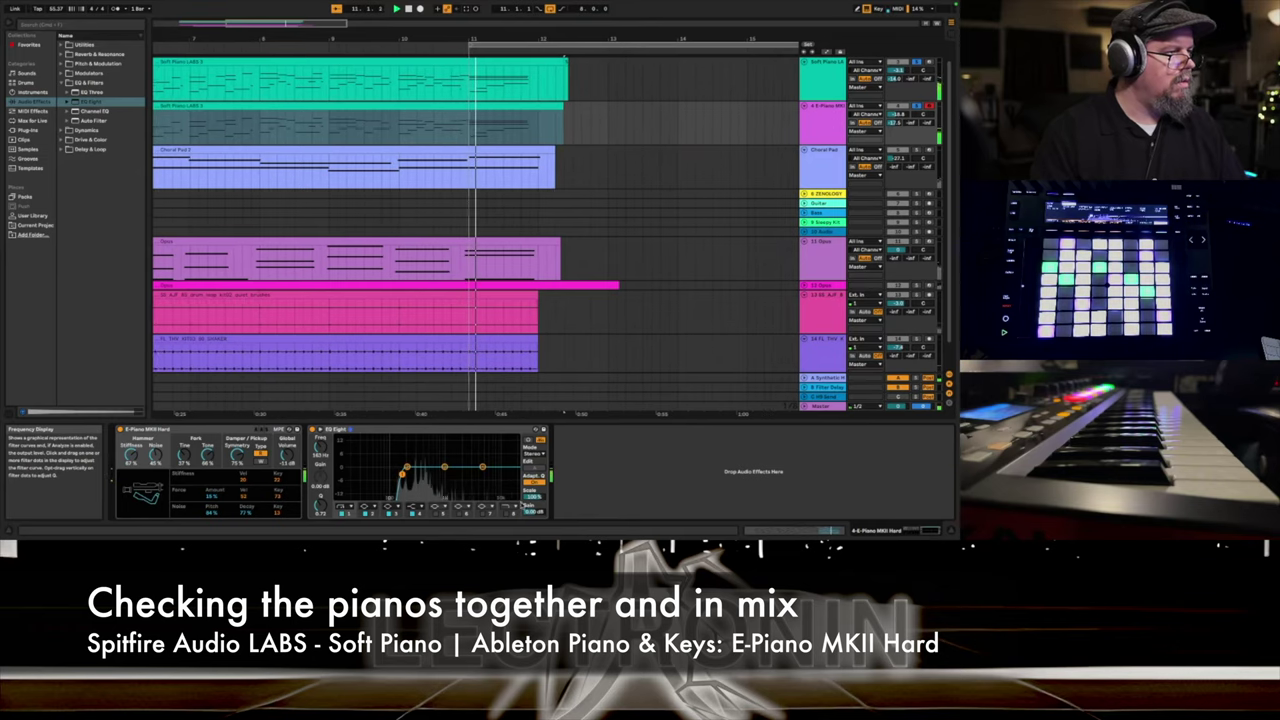
# Enable band 8 of the E-Piano EQ Eight and pull its high cut down into the low-kilohertz range.
pyautogui.click(509, 513)
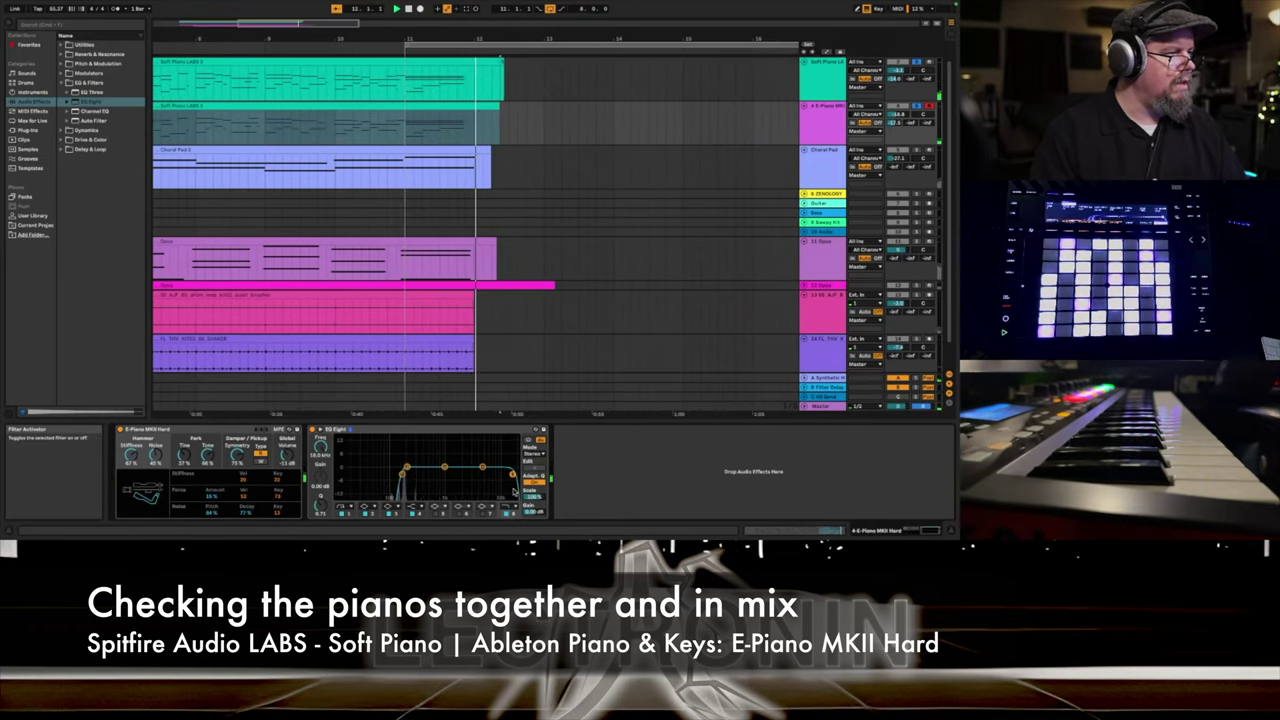
pyautogui.moveTo(512, 475); pyautogui.dragTo(470, 477)
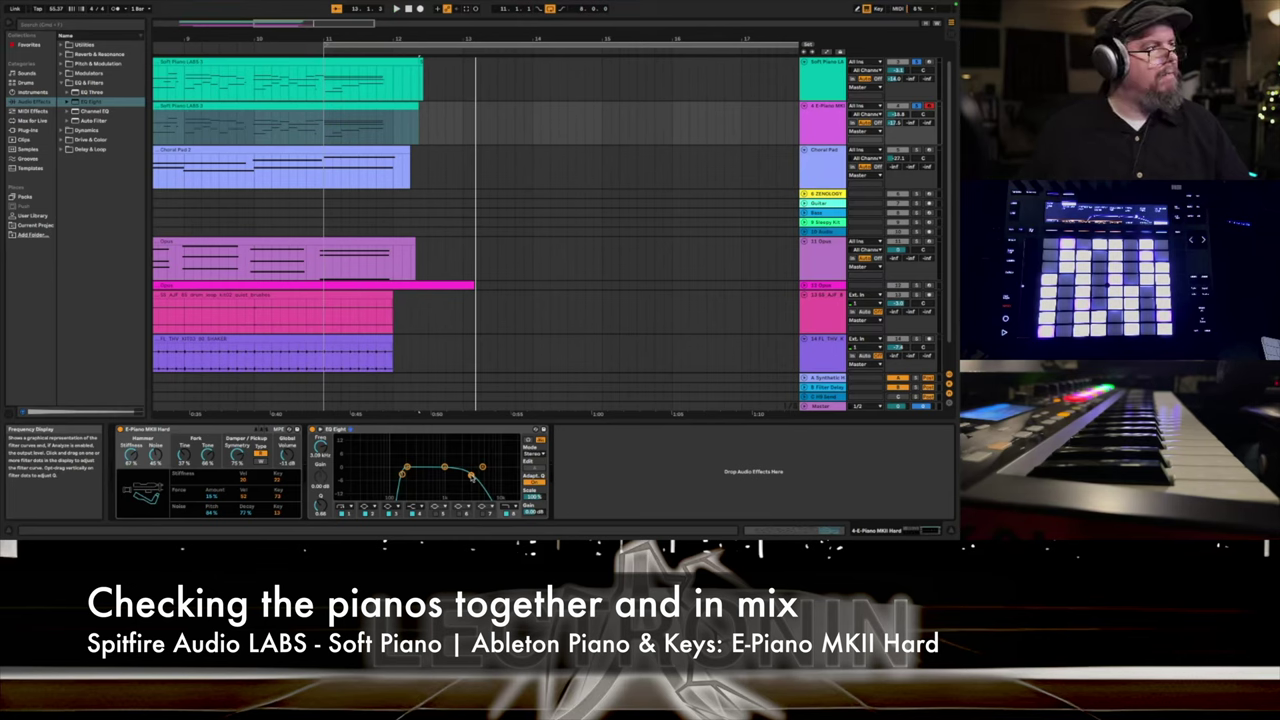
# Play the arrangement from around bar 5 with the pianos unsoloed to check them in the full mix.
pyautogui.hscroll(-10, 367, 37)
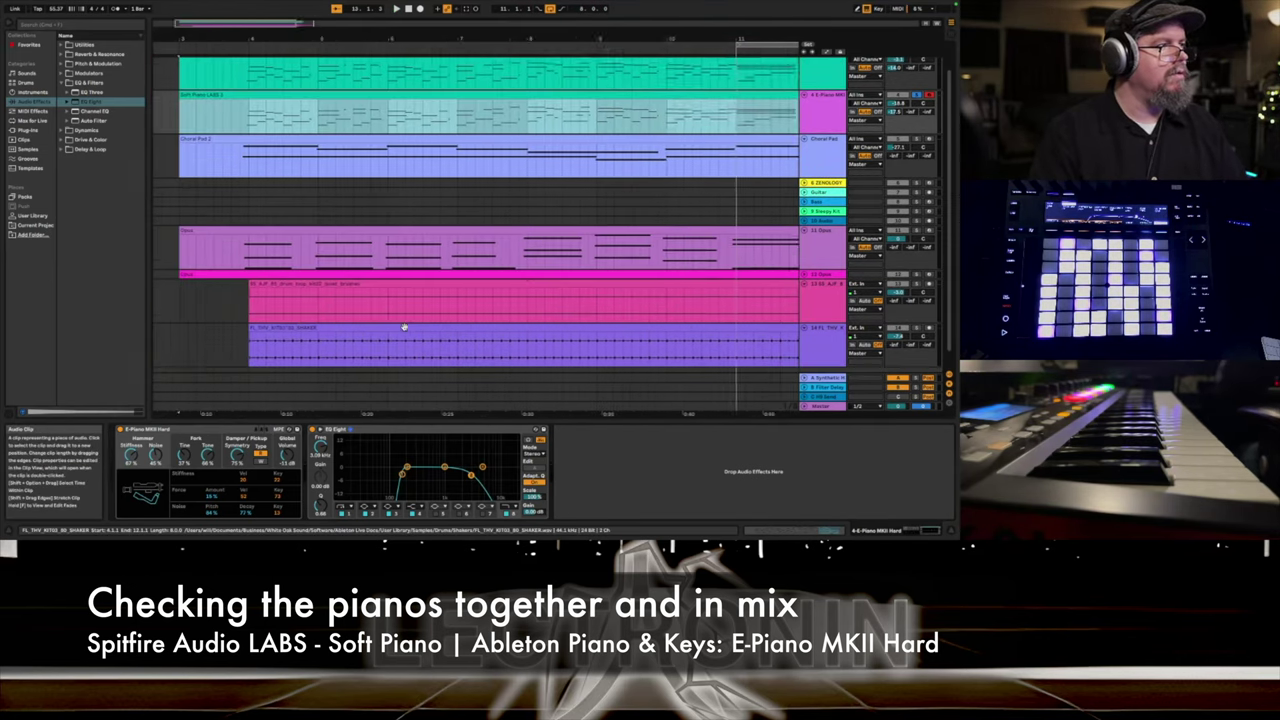
pyautogui.click(352, 42)
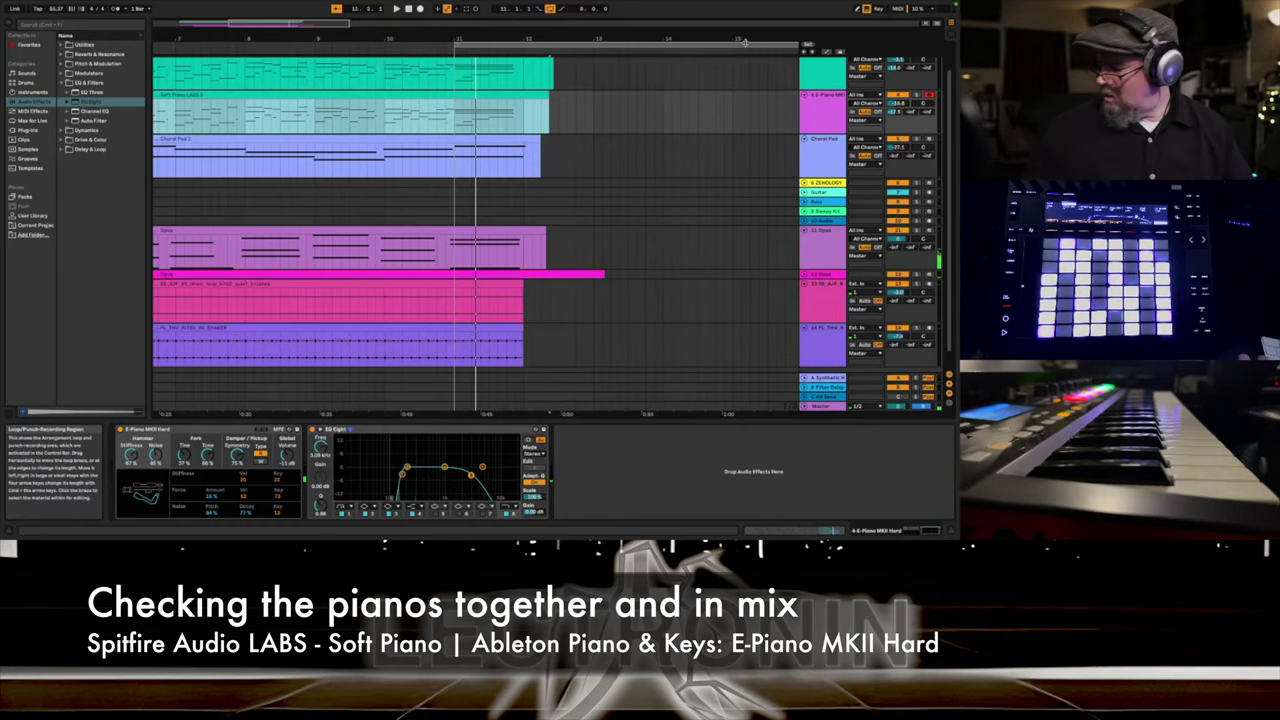
pyautogui.press('space')
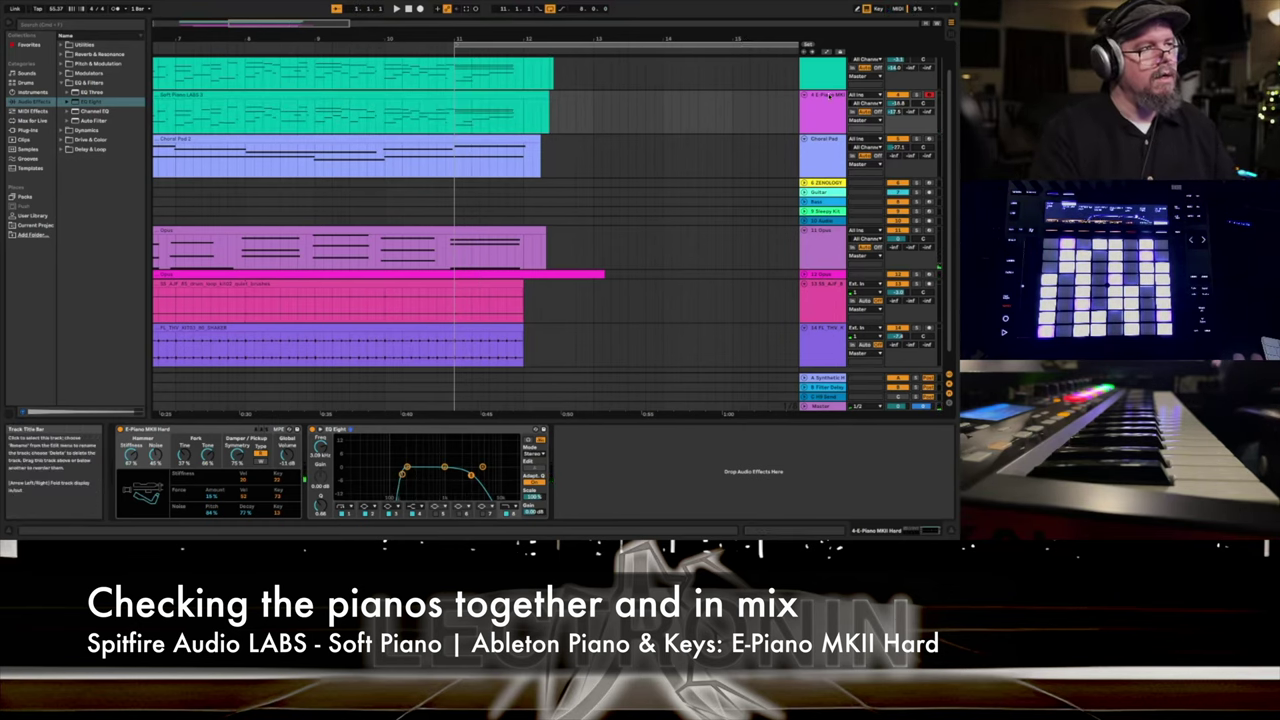
# Add the Roland Cloud ZENOLOGY plug-in on a new track below the existing tracks.
pyautogui.click(827, 110)
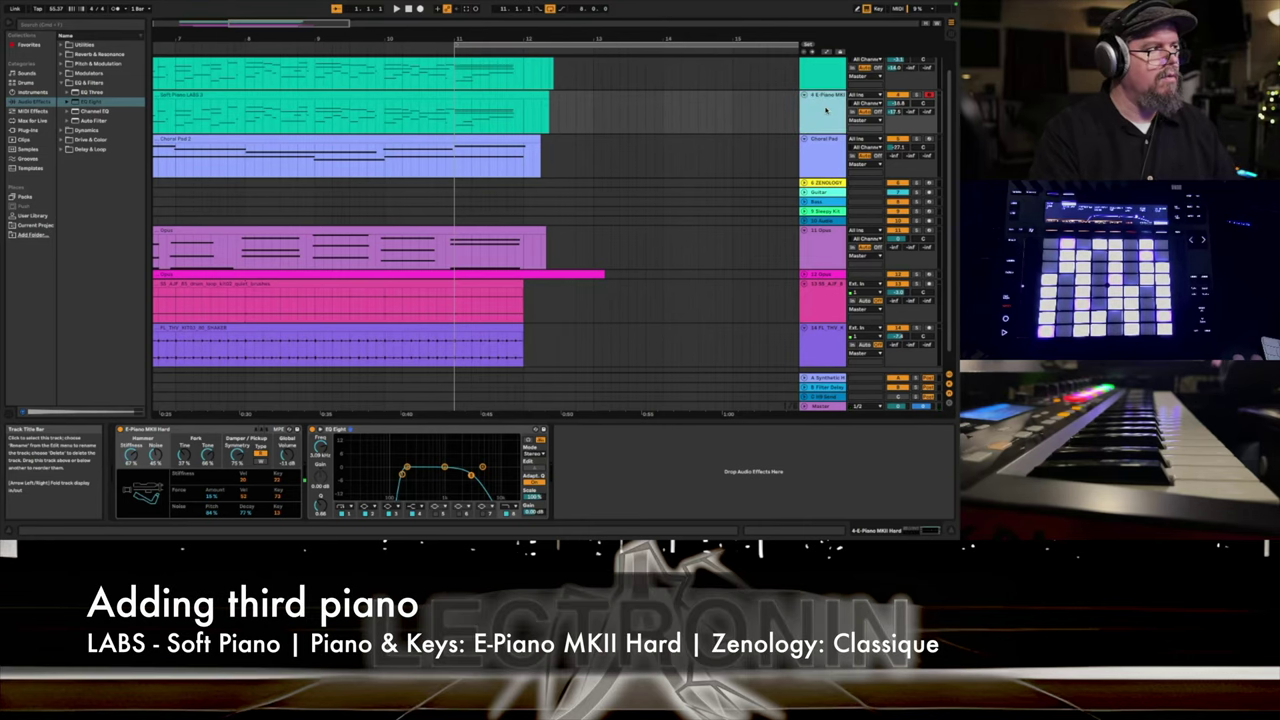
pyautogui.scroll(-1, 161, 222)
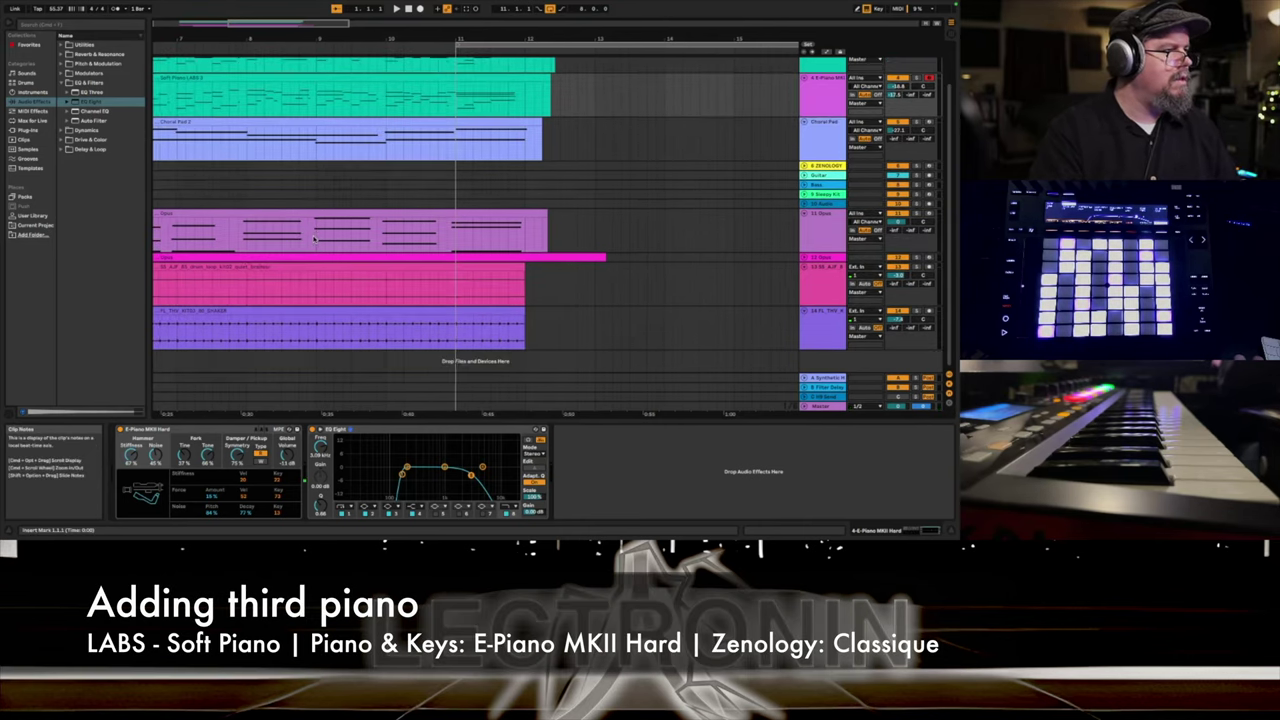
pyautogui.click(33, 92)
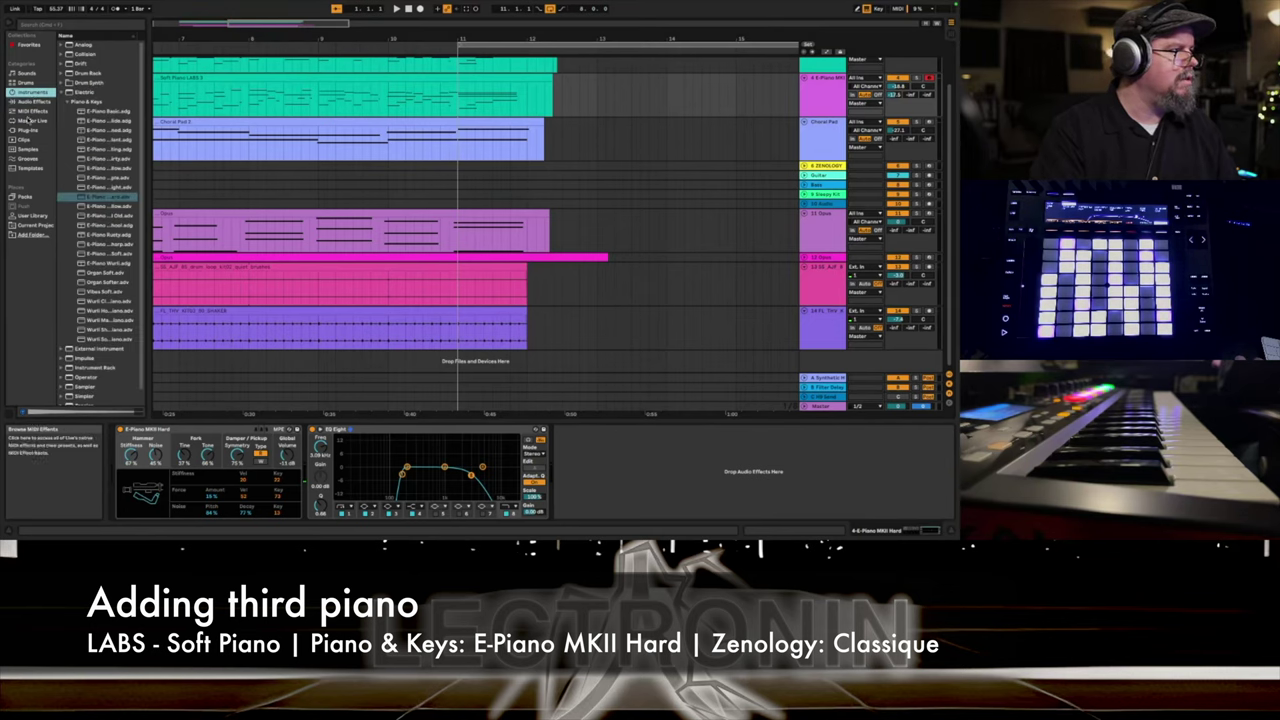
pyautogui.click(33, 130)
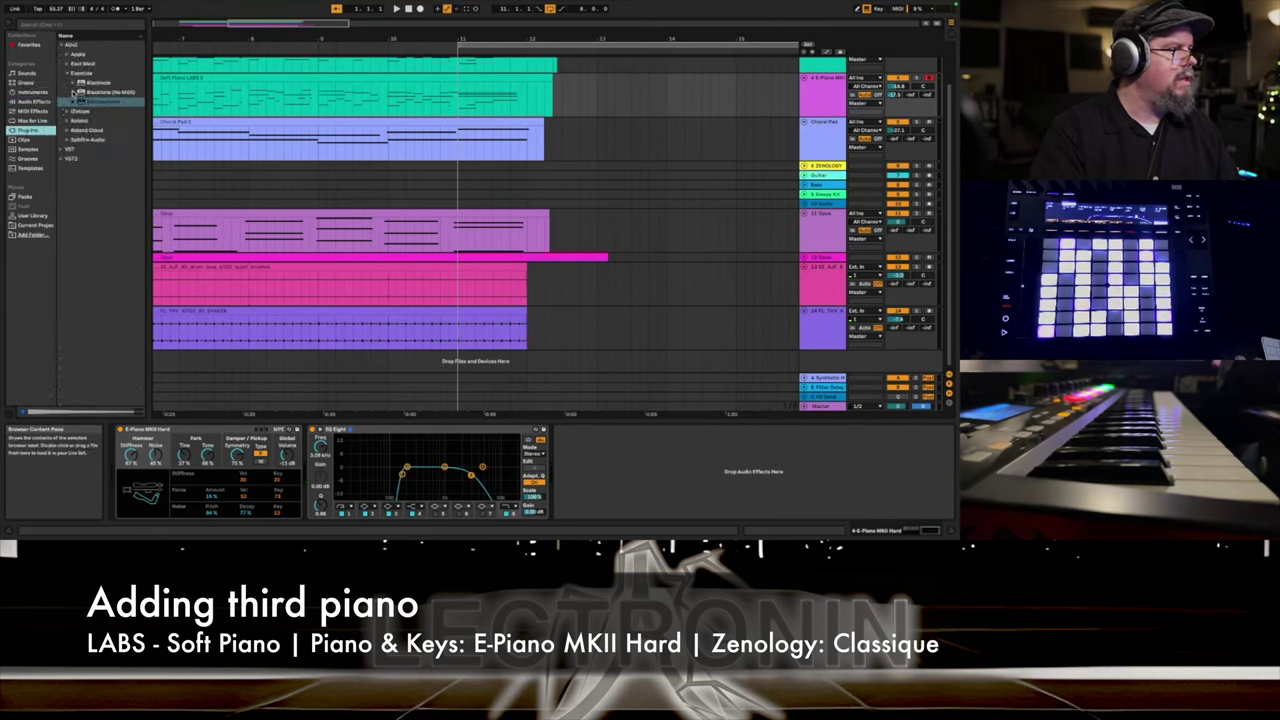
pyautogui.click(67, 130)
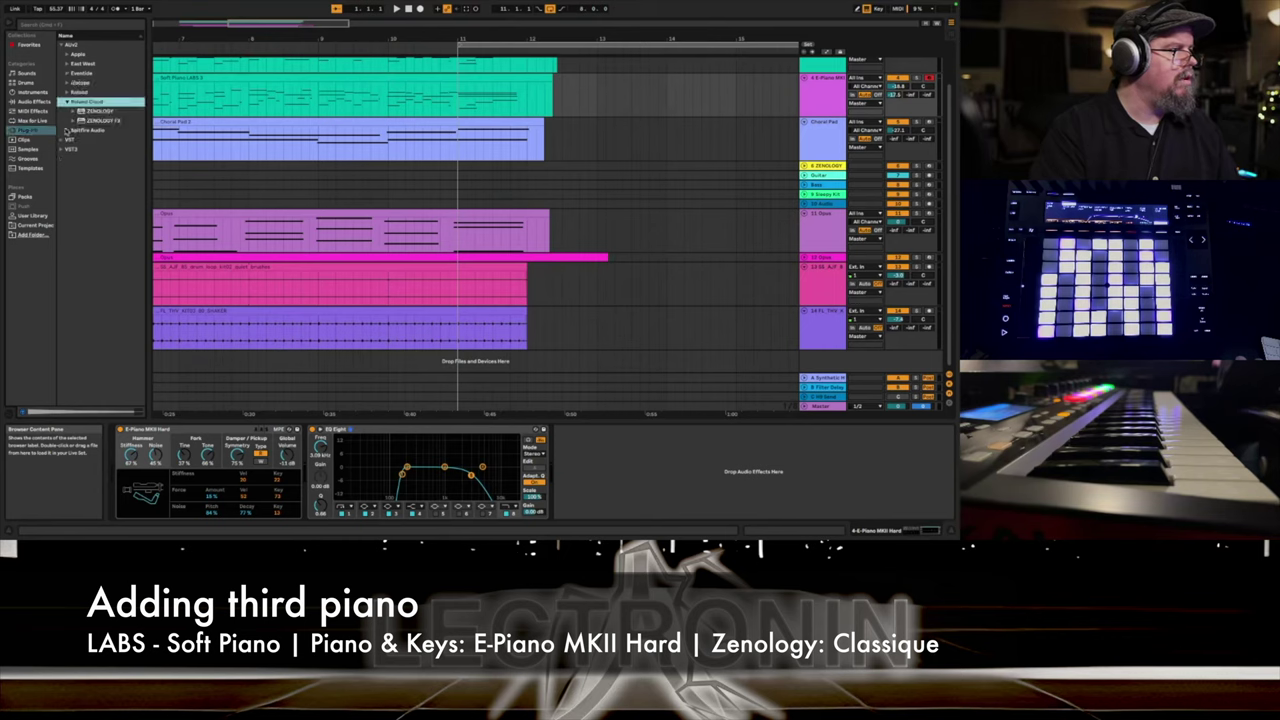
pyautogui.moveTo(80, 112); pyautogui.dragTo(577, 361)
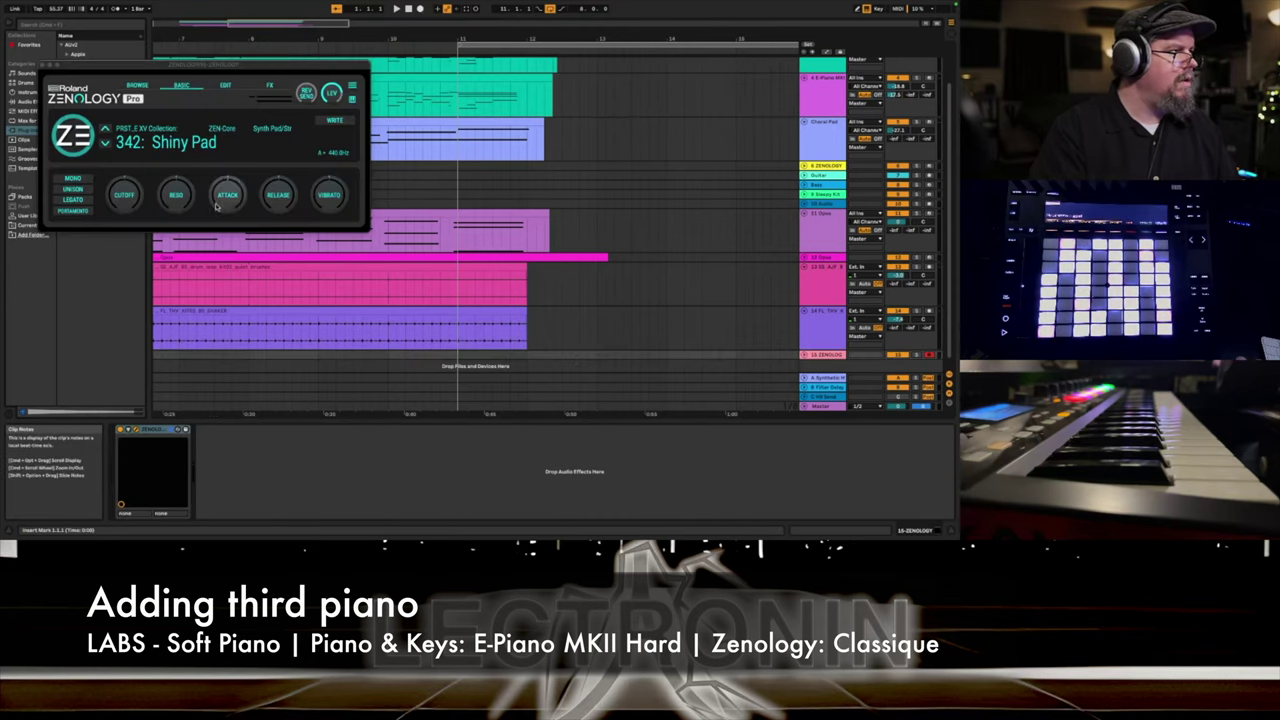
# Filter the ZENOLOGY presets to Ac.Piano, audition PianoStrings, Piano Thang and Nice Piano, and load Classique.
pyautogui.click(137, 86)
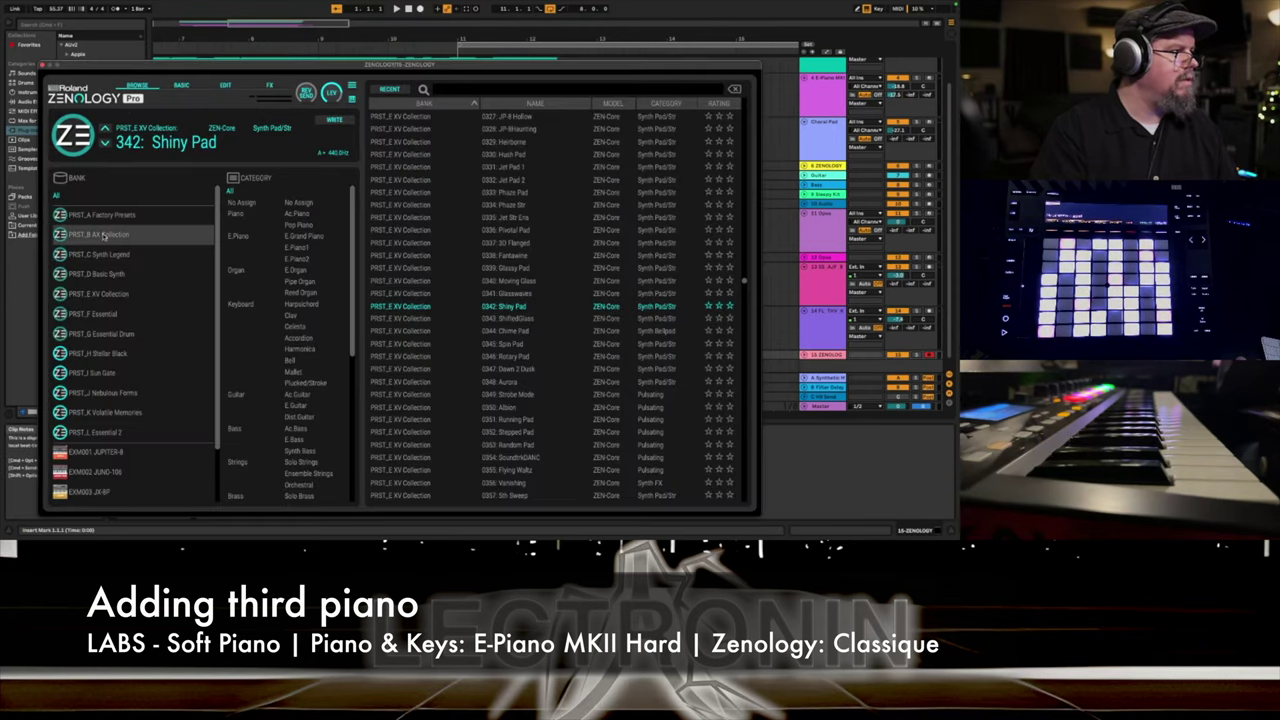
pyautogui.click(328, 216)
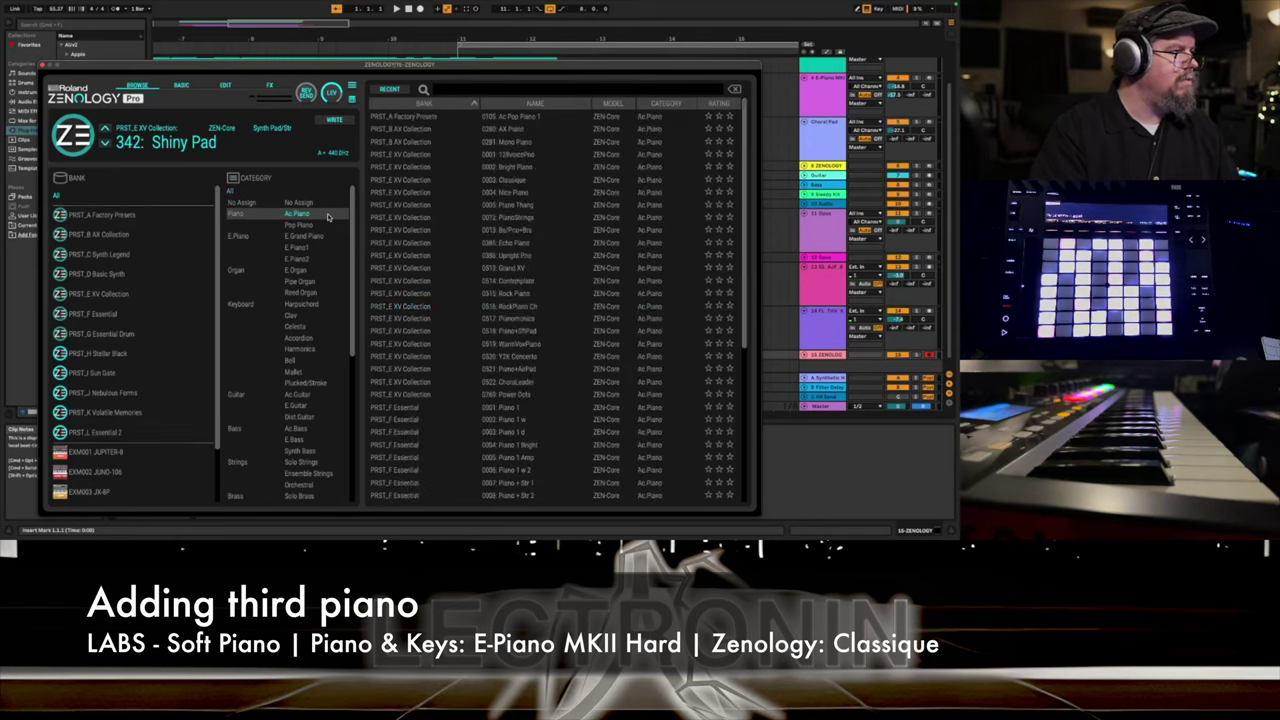
pyautogui.click(514, 218)
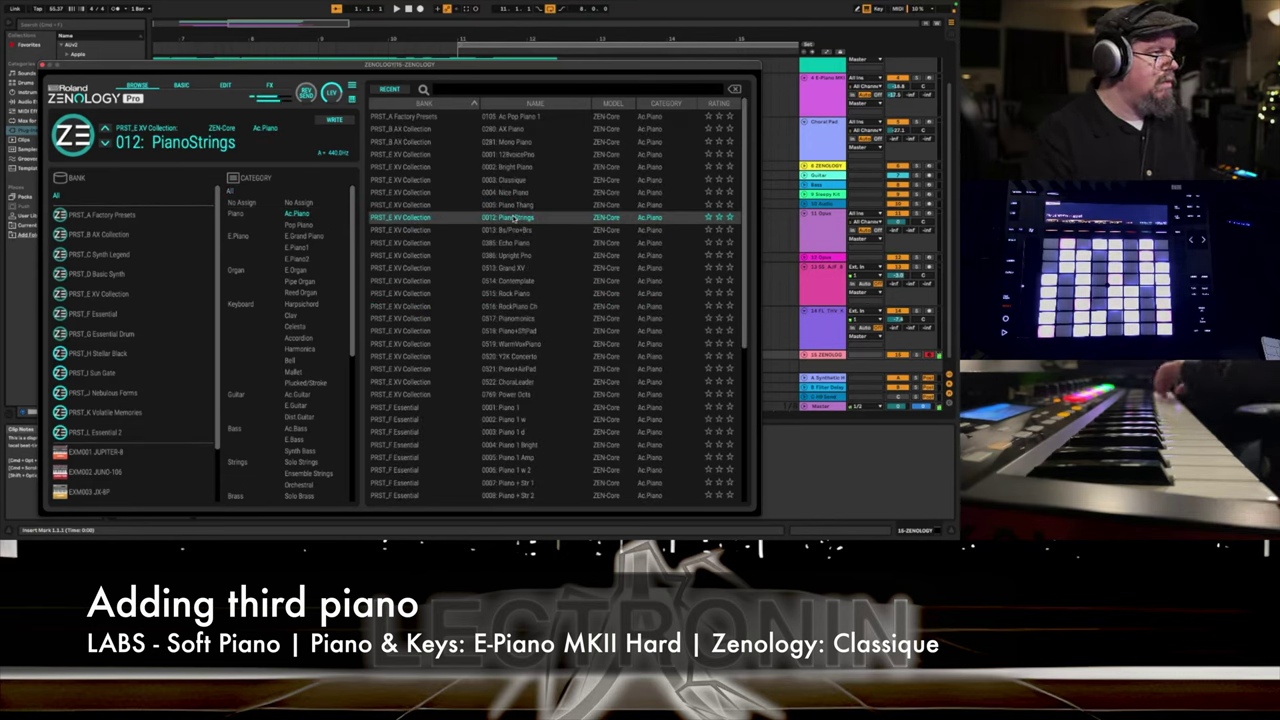
pyautogui.click(513, 208)
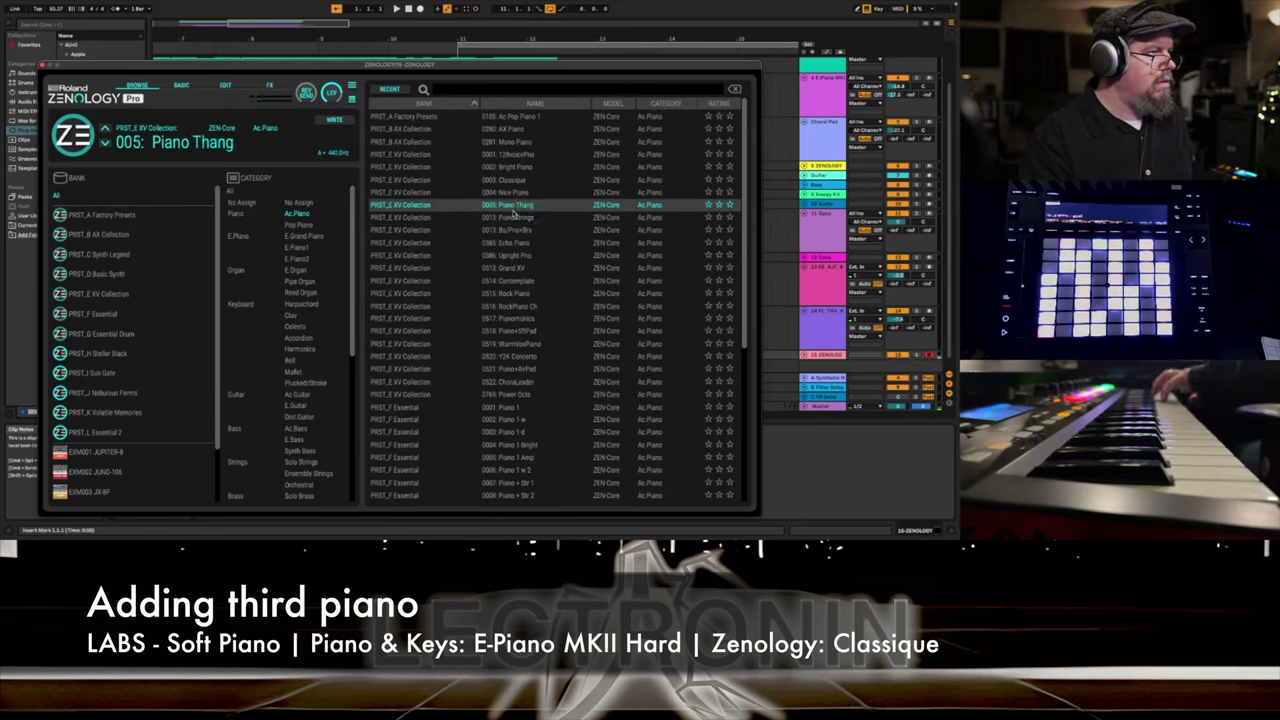
pyautogui.click(514, 191)
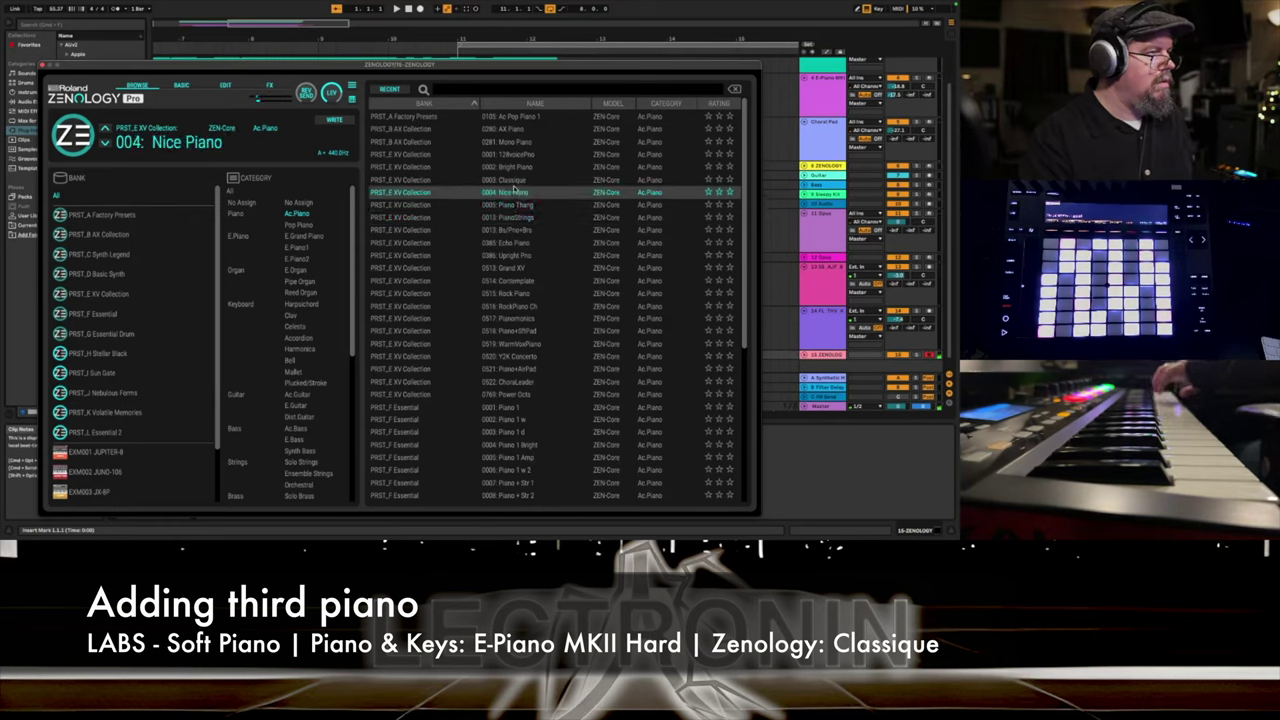
pyautogui.click(516, 180)
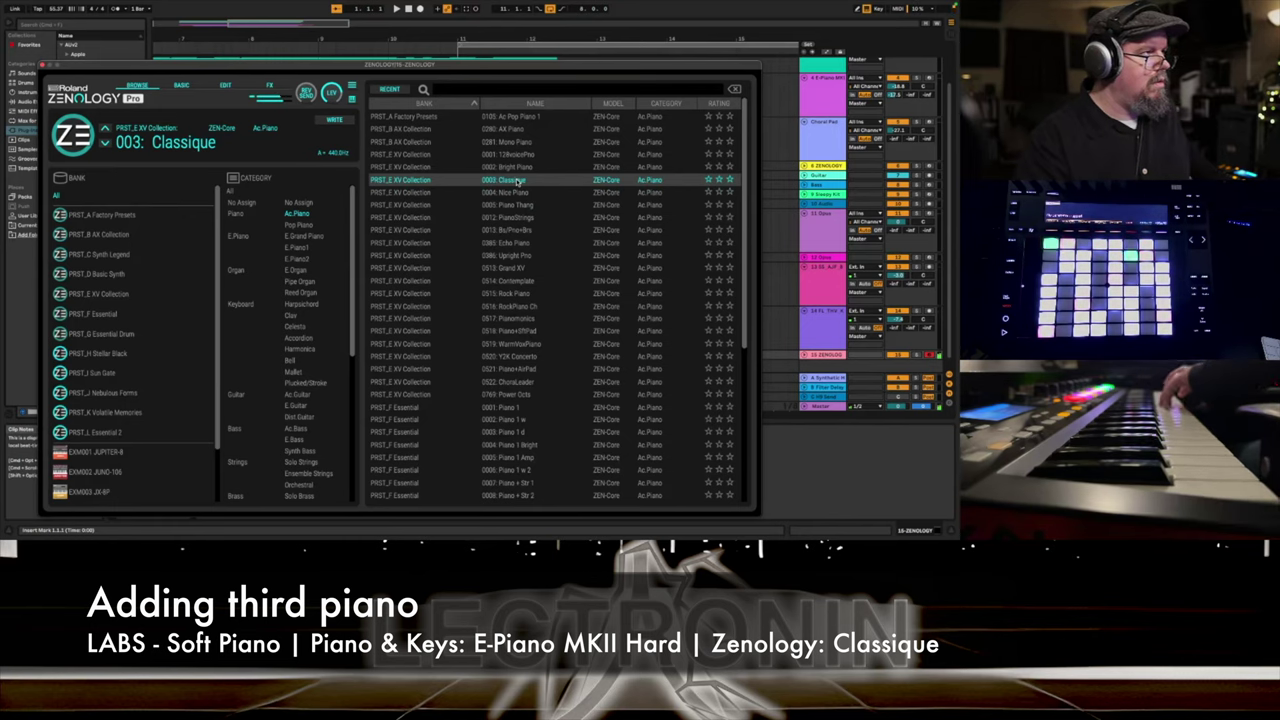
pyautogui.click(43, 65)
# Collapse the Basic Lofi Kit's chains in the session mixer and return to the arrangement.
pyautogui.press('Tab')
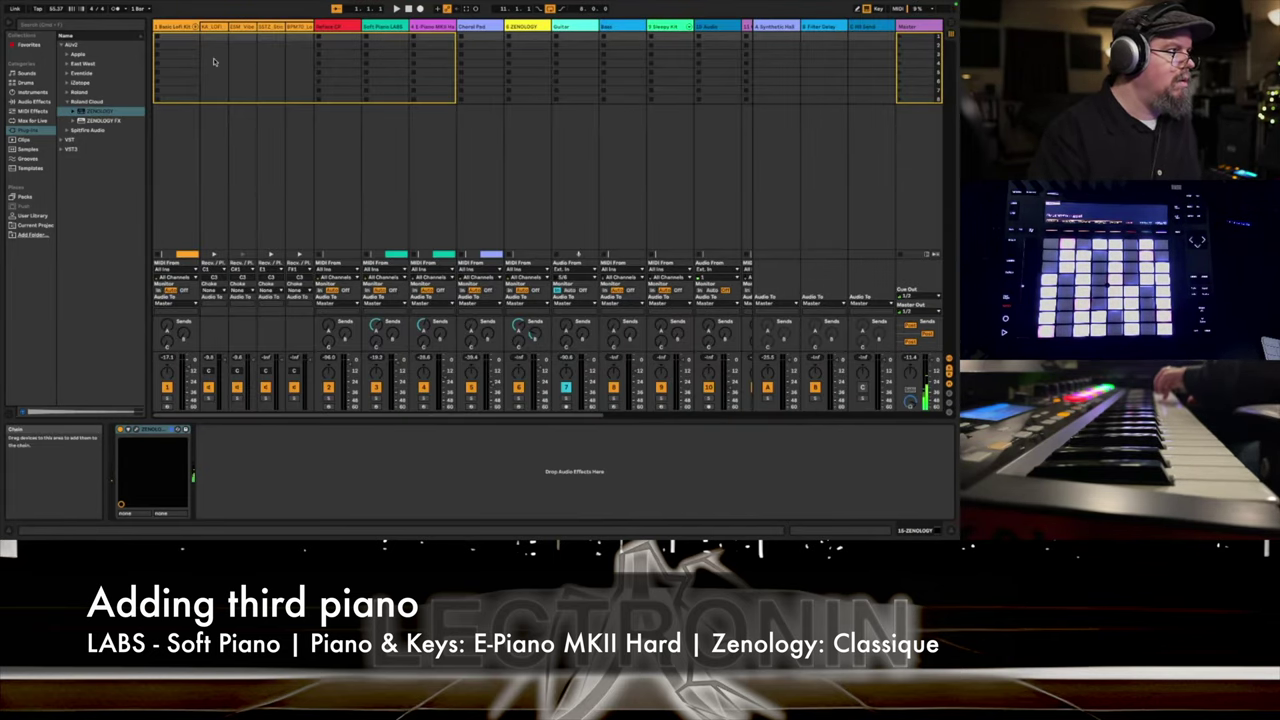
pyautogui.click(195, 24)
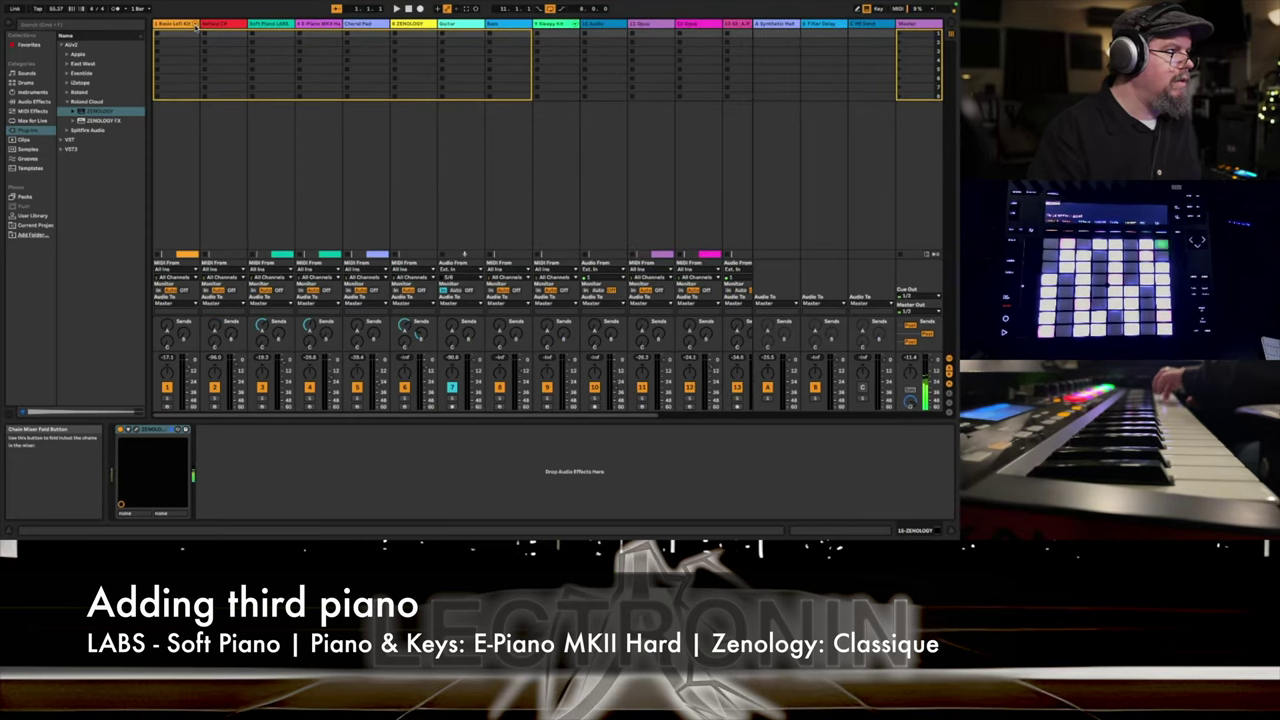
pyautogui.press('Tab')
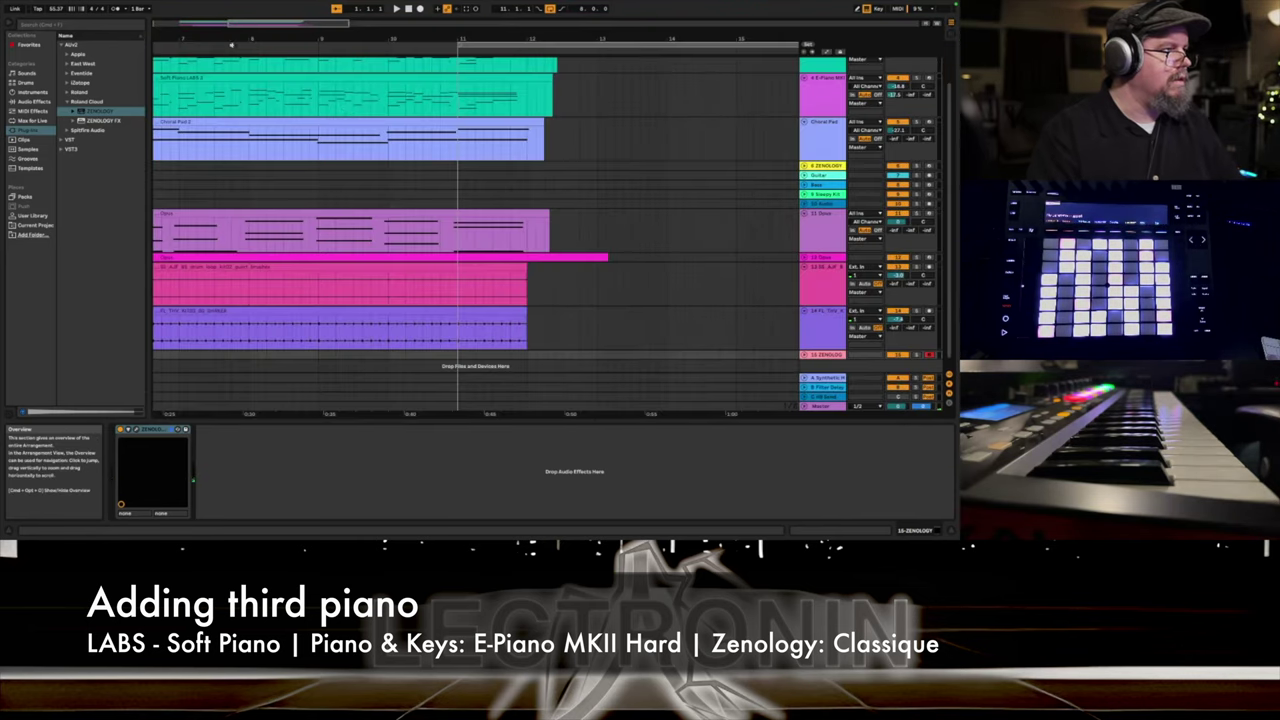
# Move the new ZENOLOGY track directly below the E-Piano MKII Hard track.
pyautogui.scroll(-1, 510, 177)
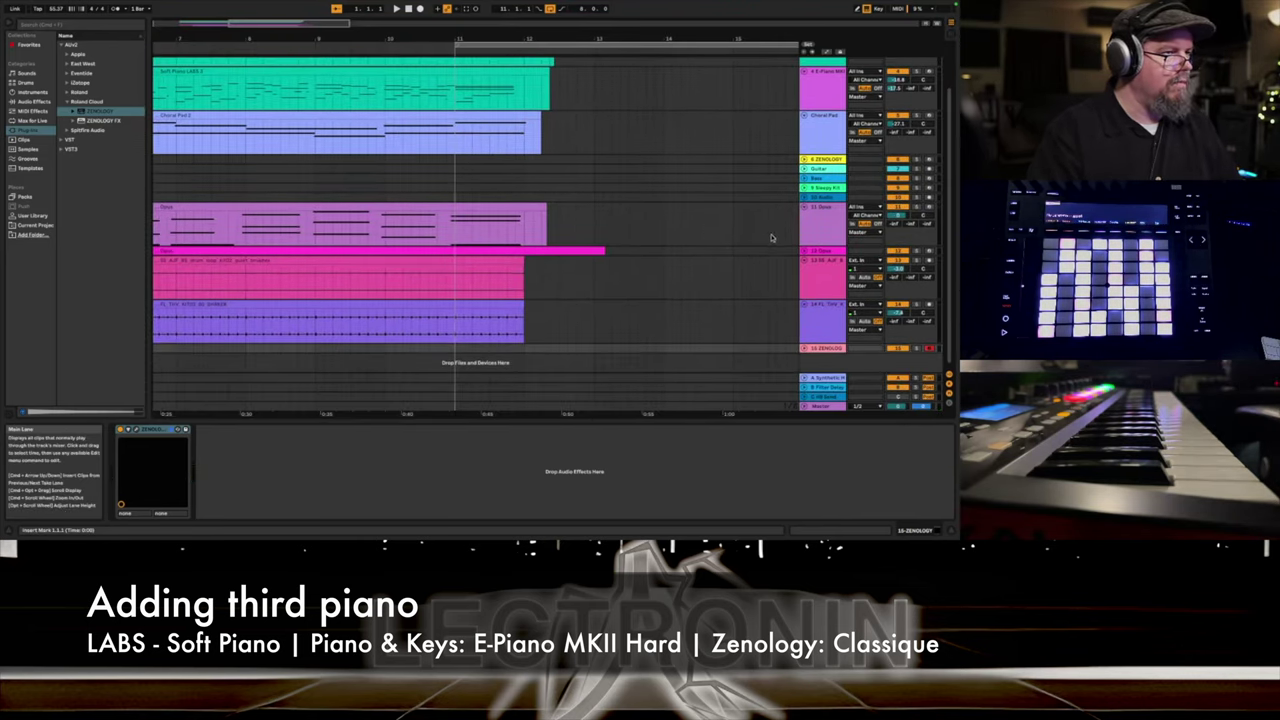
pyautogui.moveTo(792, 131); pyautogui.dragTo(817, 122)
pyautogui.scroll(3, 694, 126)
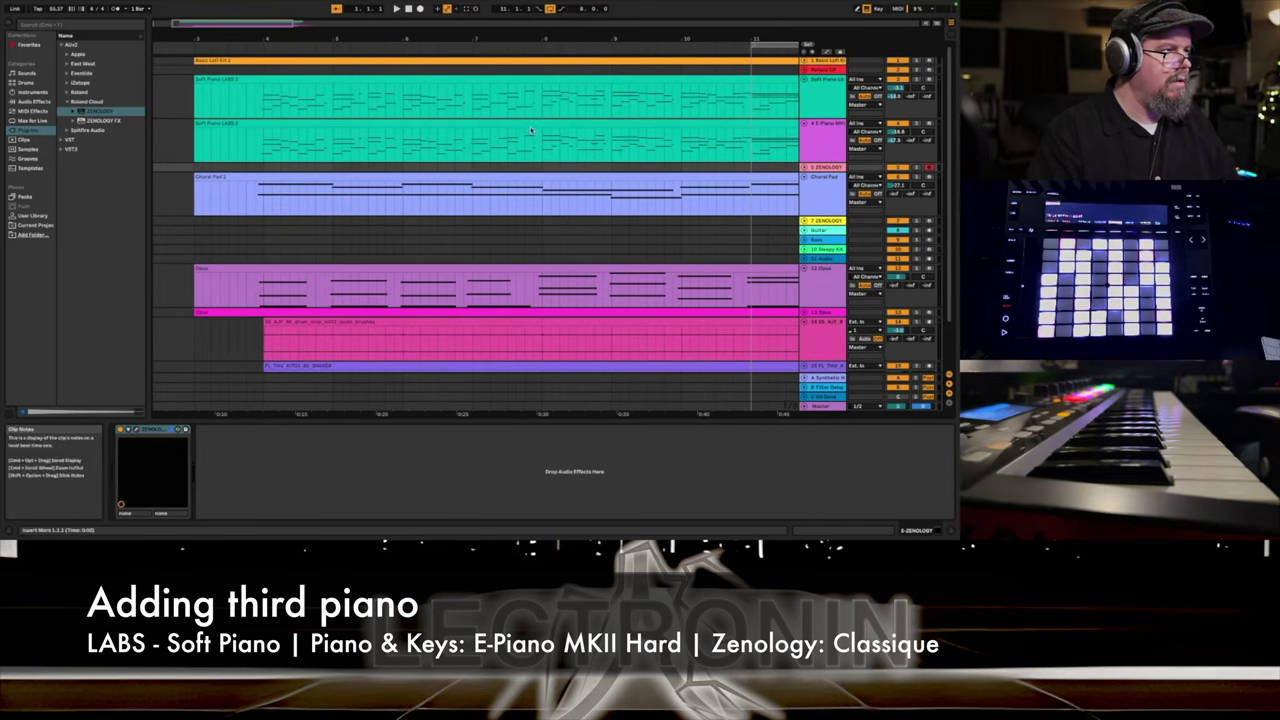
# Copy the E-Piano MKII track's Soft Piano LABS clip onto the new ZENOLOGY track at the same position and unfold that track.
pyautogui.click(529, 125)
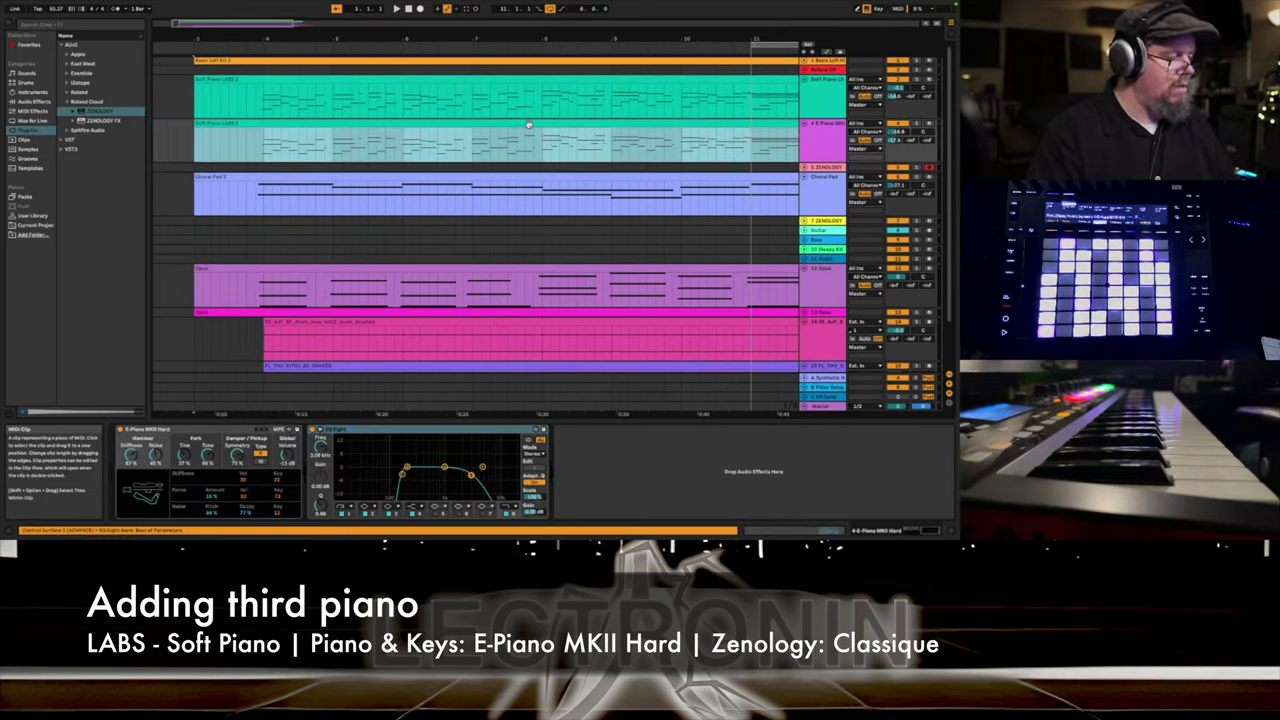
pyautogui.click(533, 170)
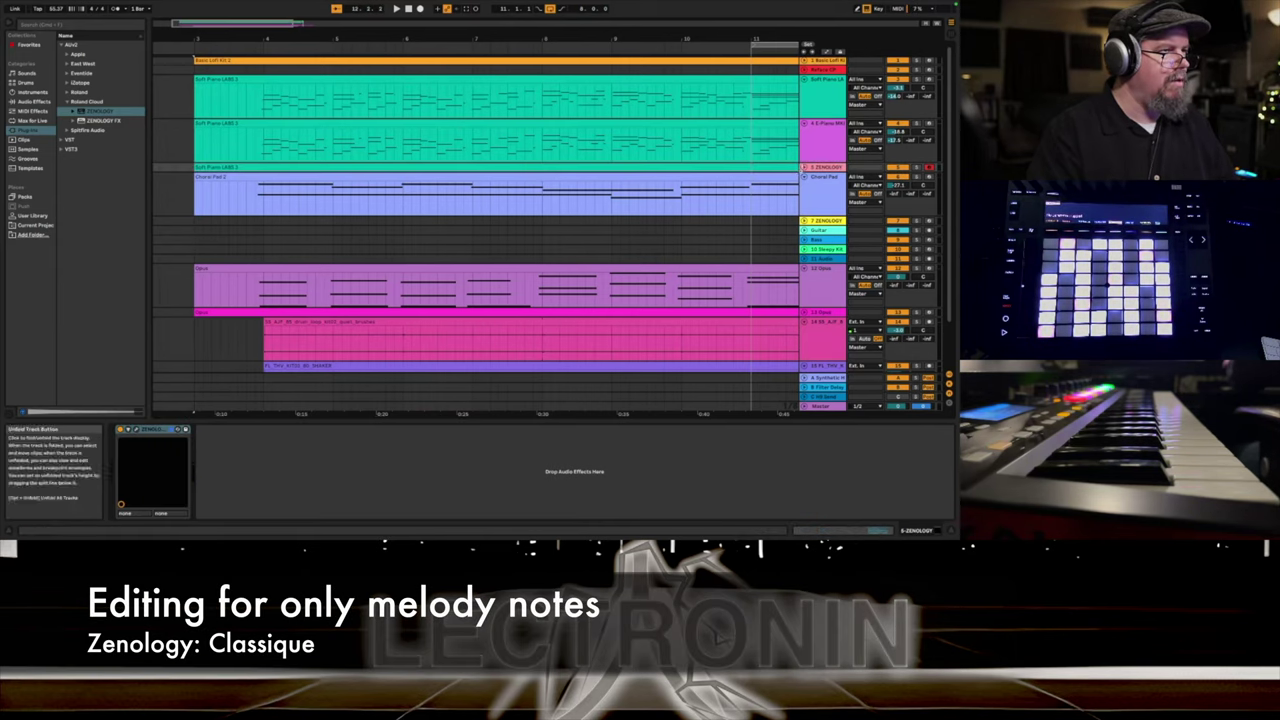
pyautogui.click(804, 168)
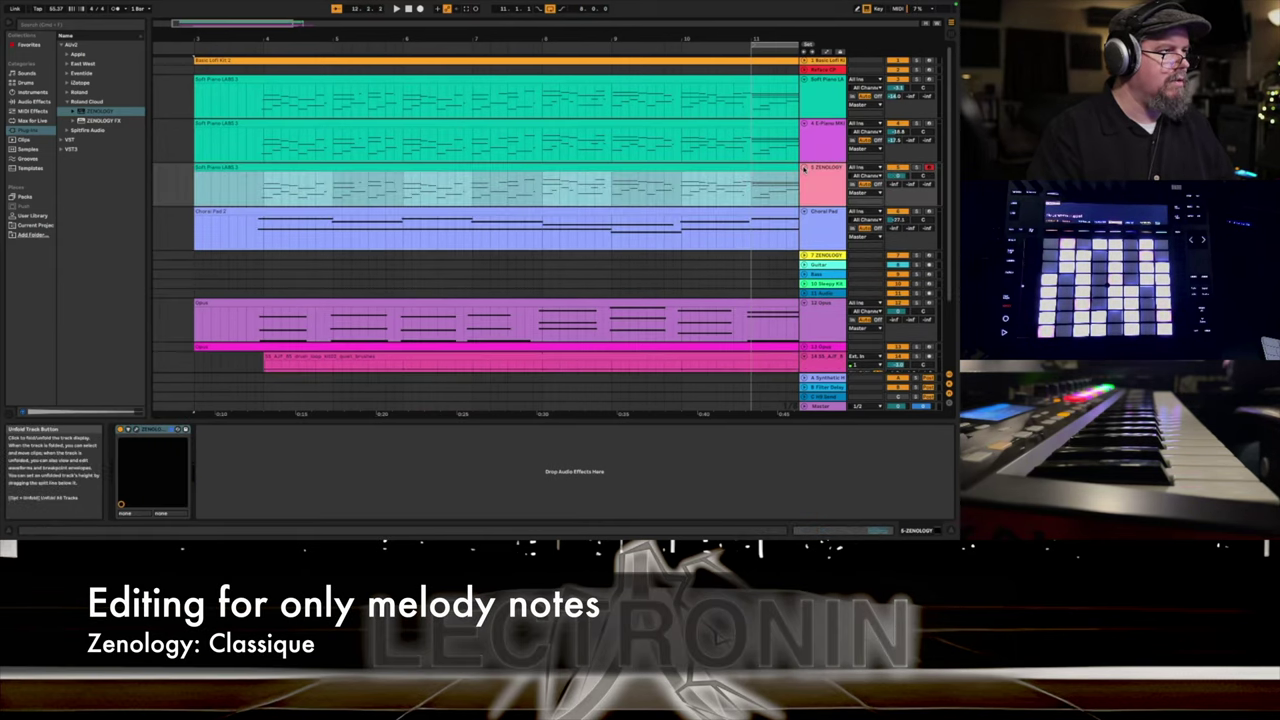
# Open the Soft Piano LABS clip on the new ZENOLOGY track for note editing.
pyautogui.click(533, 183)
pyautogui.doubleClick(533, 183)
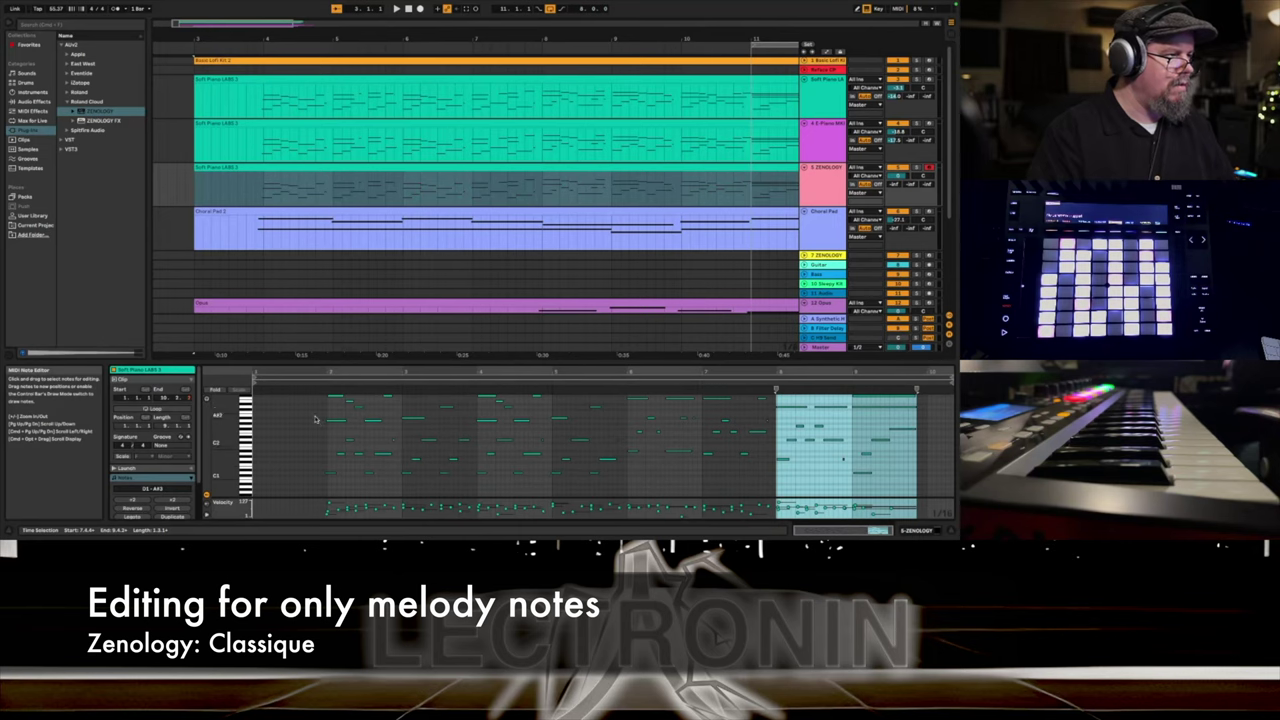
# Try deleting the lower notes in the clip's opening bars and play the result with the ZENOLOGY track soloed.
pyautogui.click(317, 423)
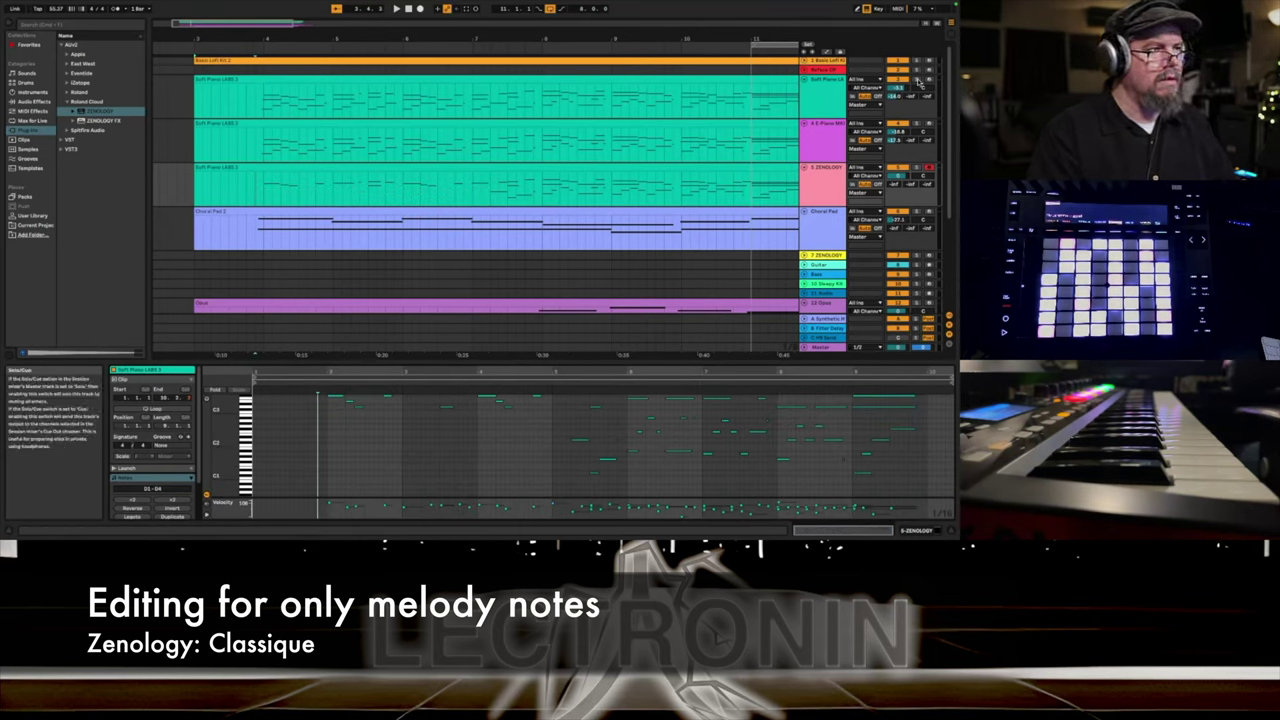
pyautogui.click(320, 383)
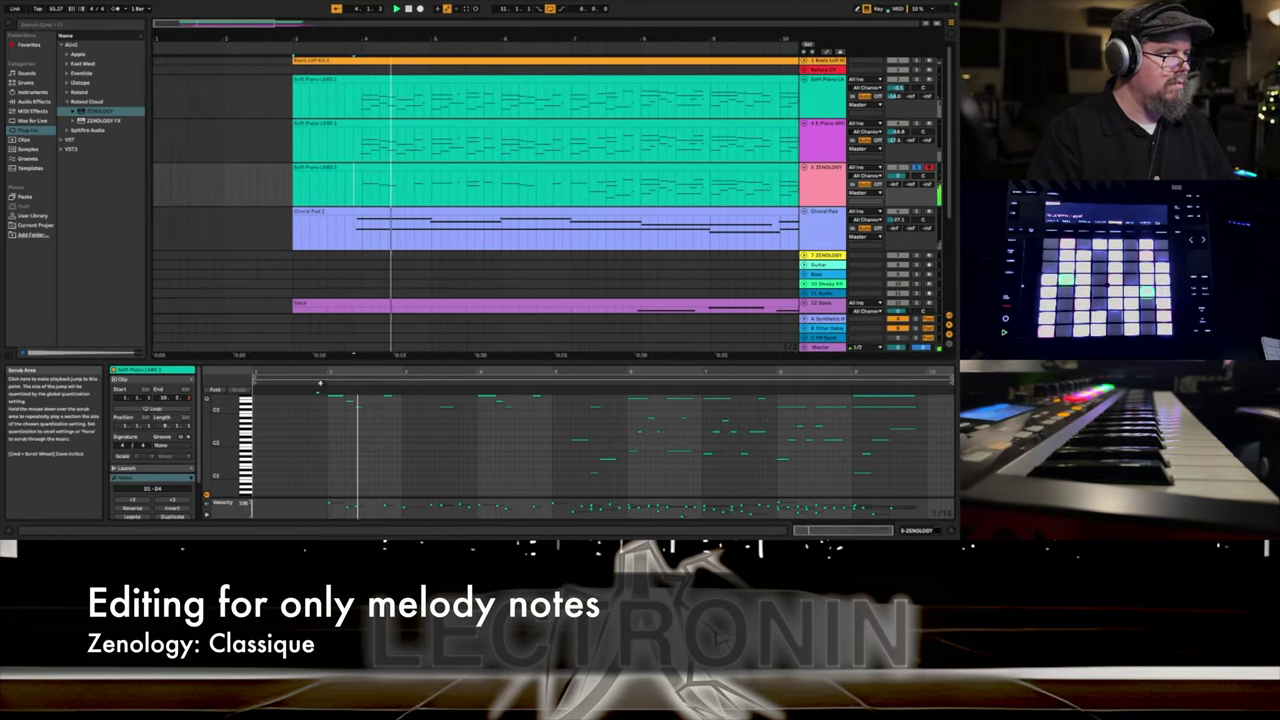
pyautogui.press('space')
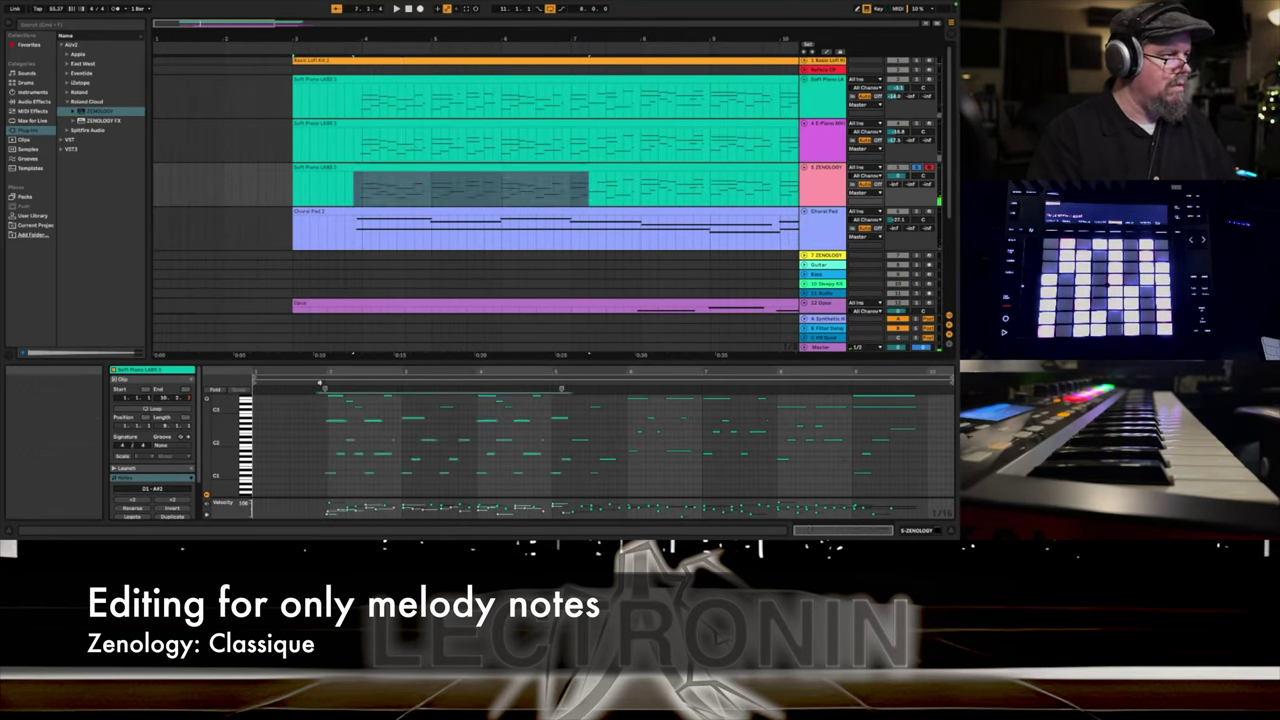
# Delete the accompaniment notes beneath the melody in bars 2 to 5 of the ZENOLOGY clip and play it from its first notes.
pyautogui.moveTo(311, 418); pyautogui.dragTo(358, 484)
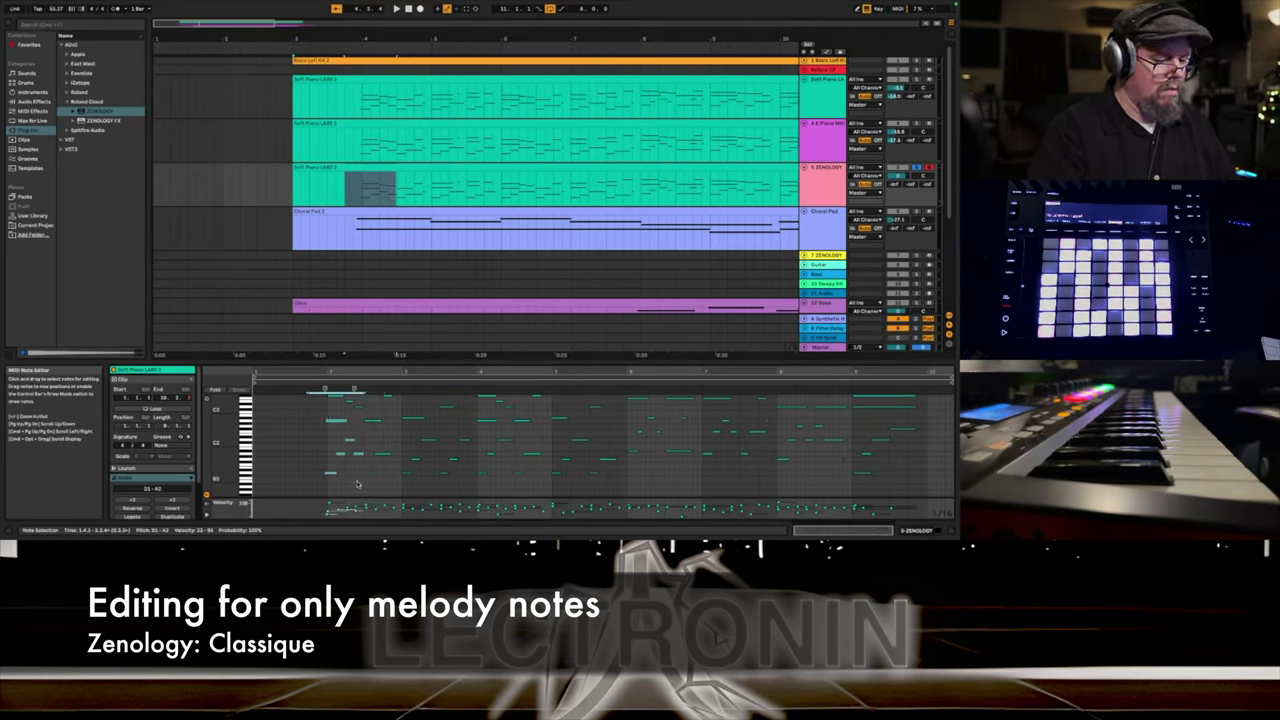
pyautogui.press('Delete')
pyautogui.moveTo(353, 437); pyautogui.dragTo(616, 505)
pyautogui.press('Delete')
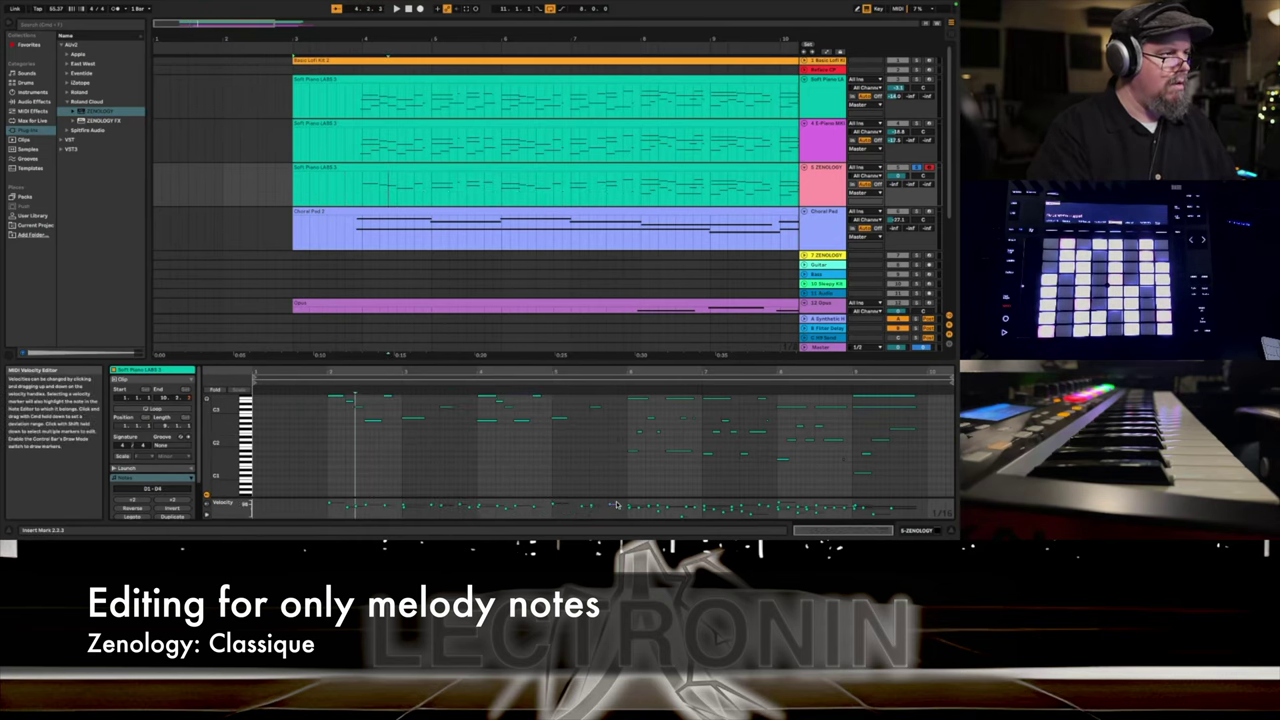
pyautogui.click(322, 388)
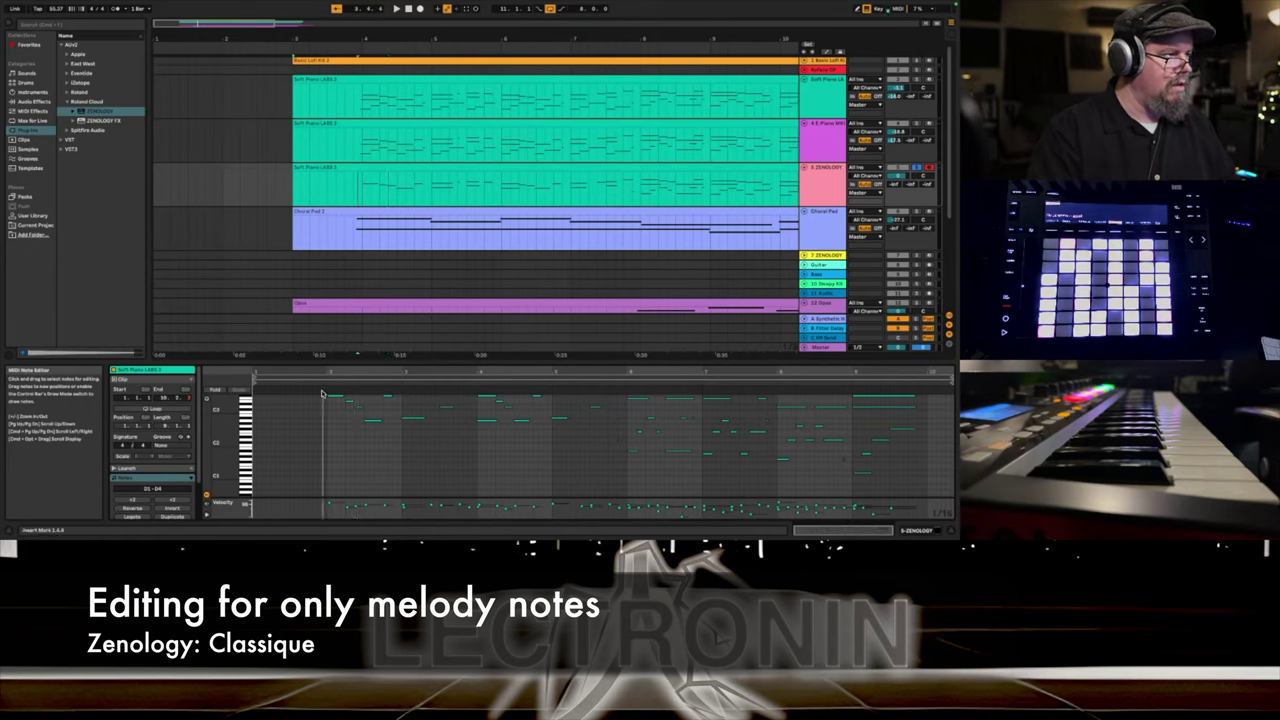
pyautogui.click(320, 382)
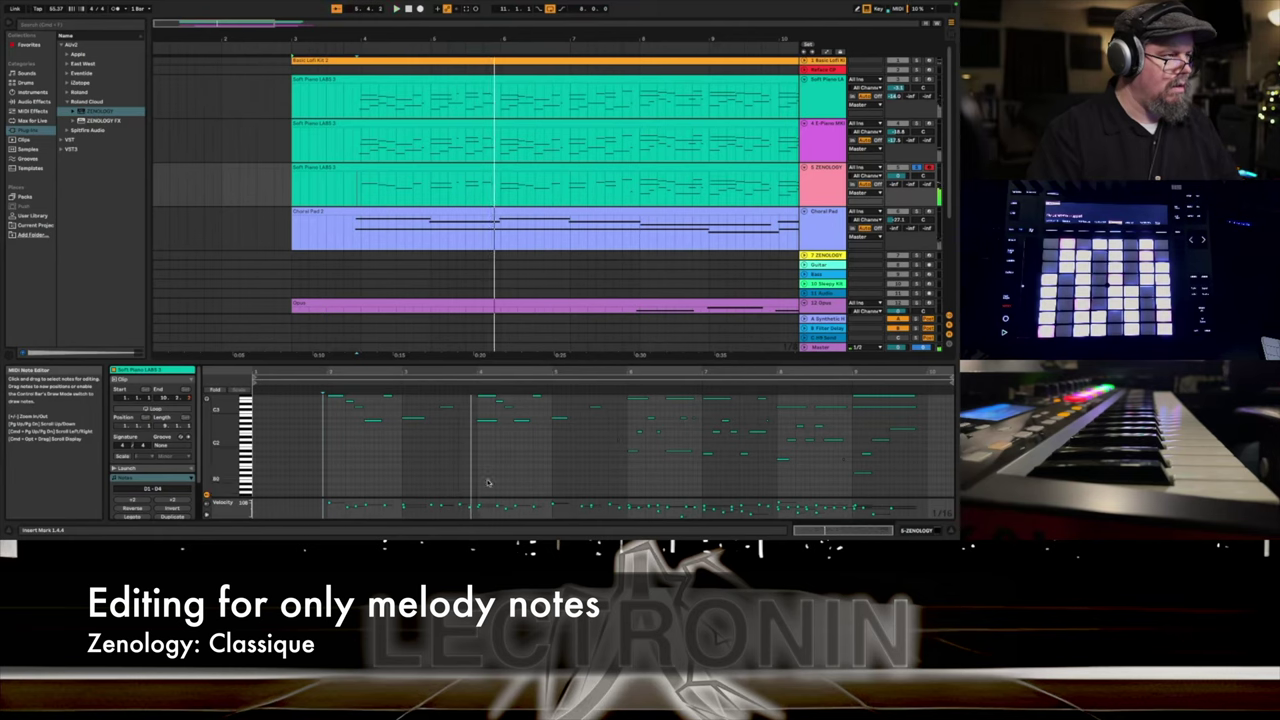
# Delete the remaining low notes under the melody from bar 3 to the end of the ZENOLOGY clip and play the result.
pyautogui.scroll(4, 369, 468)
pyautogui.press('space')
pyautogui.moveTo(402, 448); pyautogui.dragTo(460, 480)
pyautogui.press('Delete')
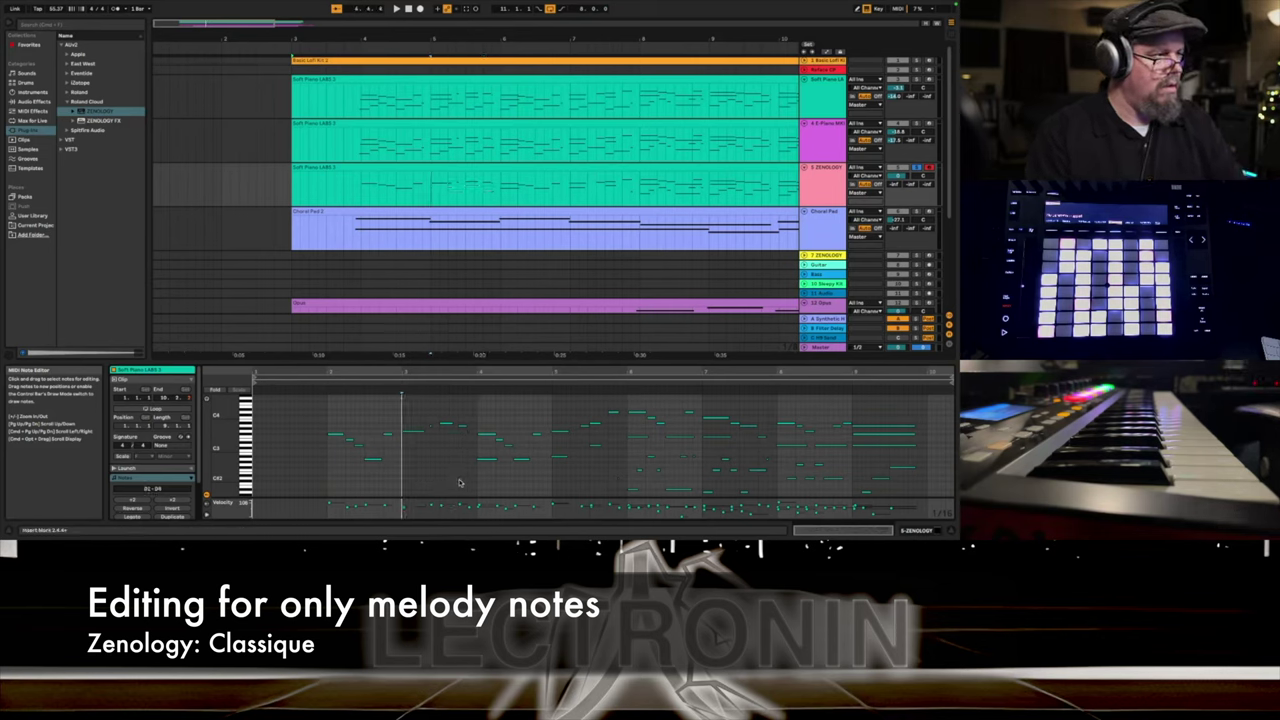
pyautogui.moveTo(552, 448); pyautogui.dragTo(812, 498)
pyautogui.press('Delete')
pyautogui.press('space')
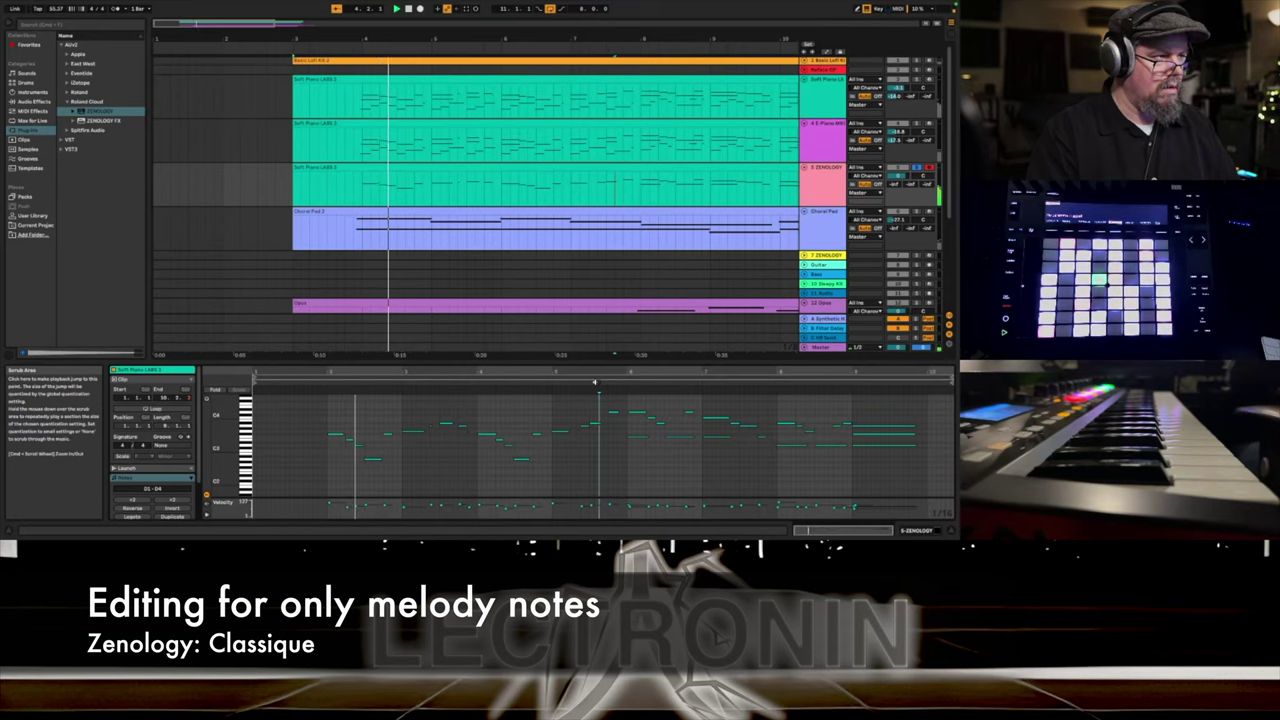
pyautogui.click(596, 383)
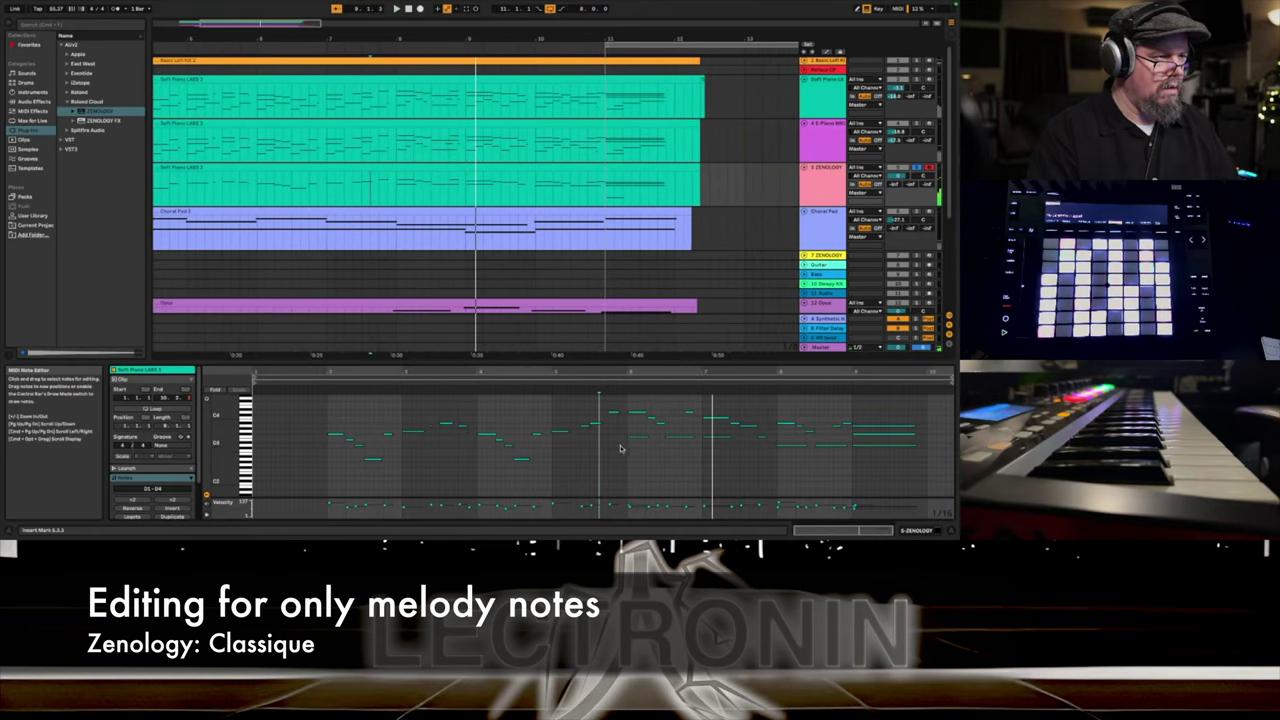
# Stop playback and delete the leftover harmony notes beneath the melody in bars 6 to 8 of the ZENOLOGY clip.
pyautogui.press('space')
pyautogui.moveTo(625, 429)
pyautogui.mouseDown()
pyautogui.moveTo(648, 460)
pyautogui.moveTo(722, 463)
pyautogui.mouseUp()
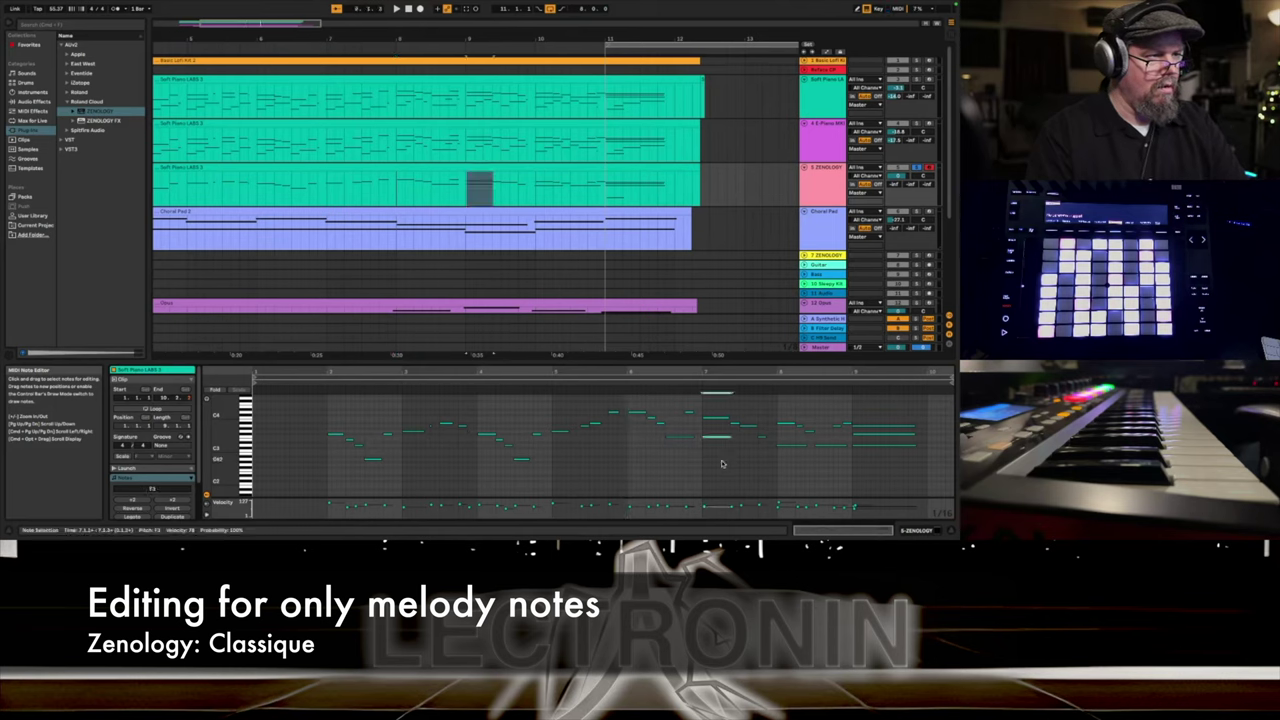
pyautogui.click(722, 463)
pyautogui.moveTo(779, 443)
pyautogui.mouseDown()
pyautogui.moveTo(859, 468)
pyautogui.moveTo(810, 457)
pyautogui.mouseUp()
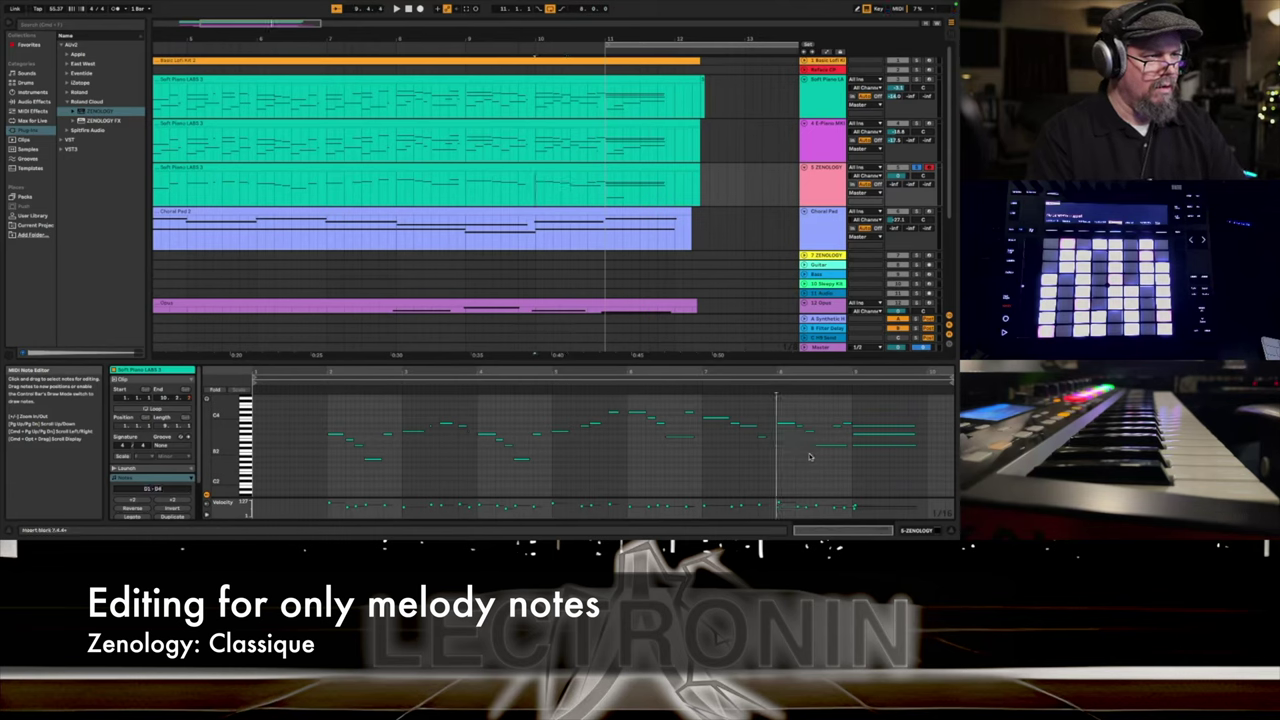
# Delete the two lower notes of the held chord in bar 9, keeping only its top note.
pyautogui.click(870, 446)
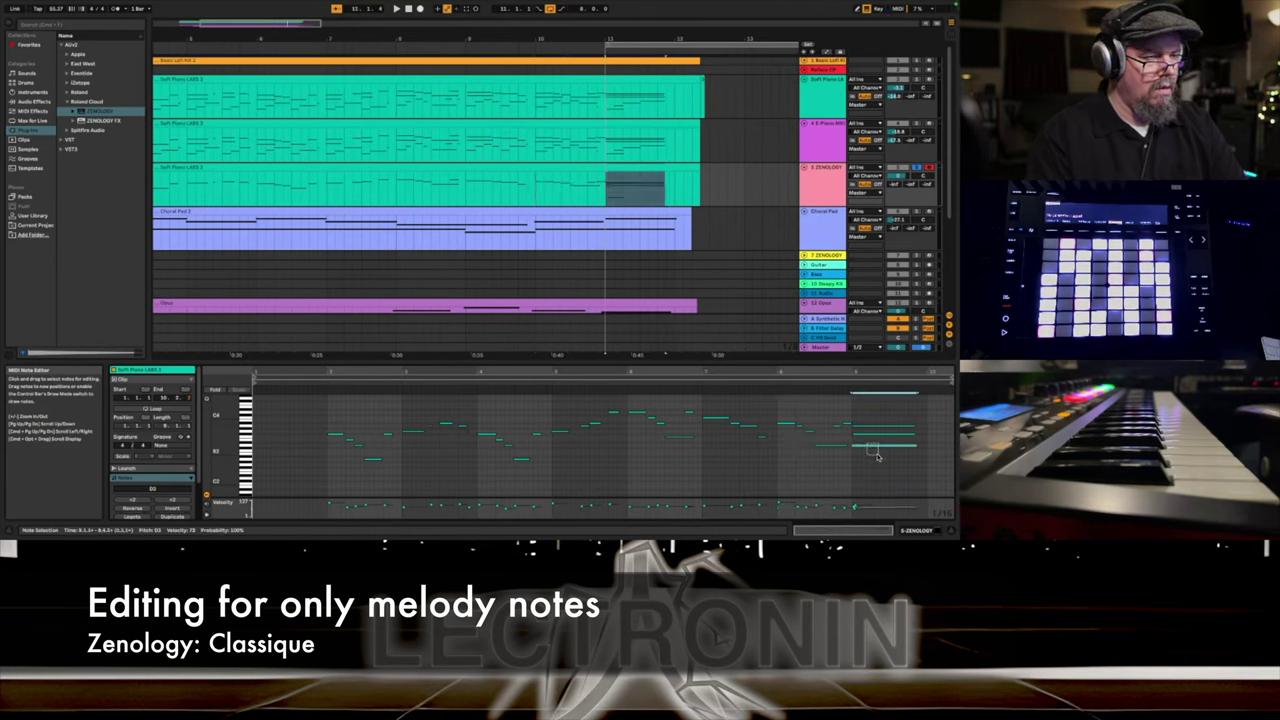
pyautogui.click(876, 455)
pyautogui.click(881, 441)
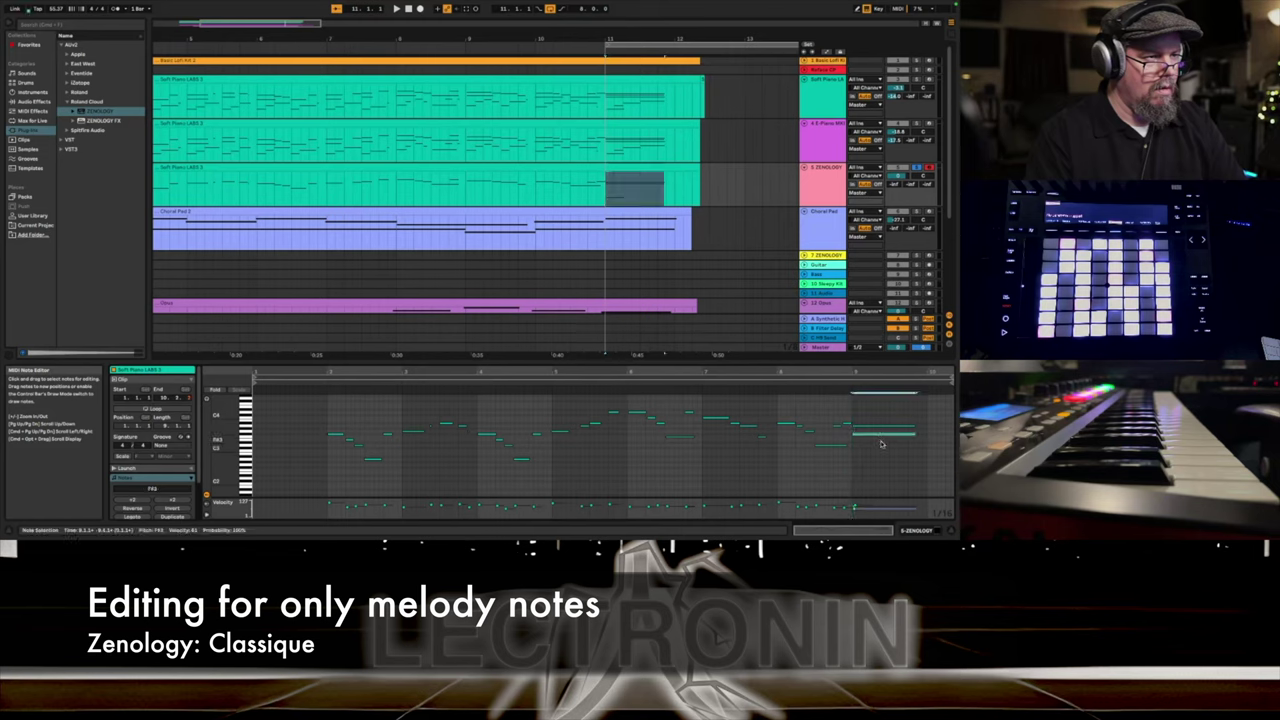
pyautogui.click(881, 443)
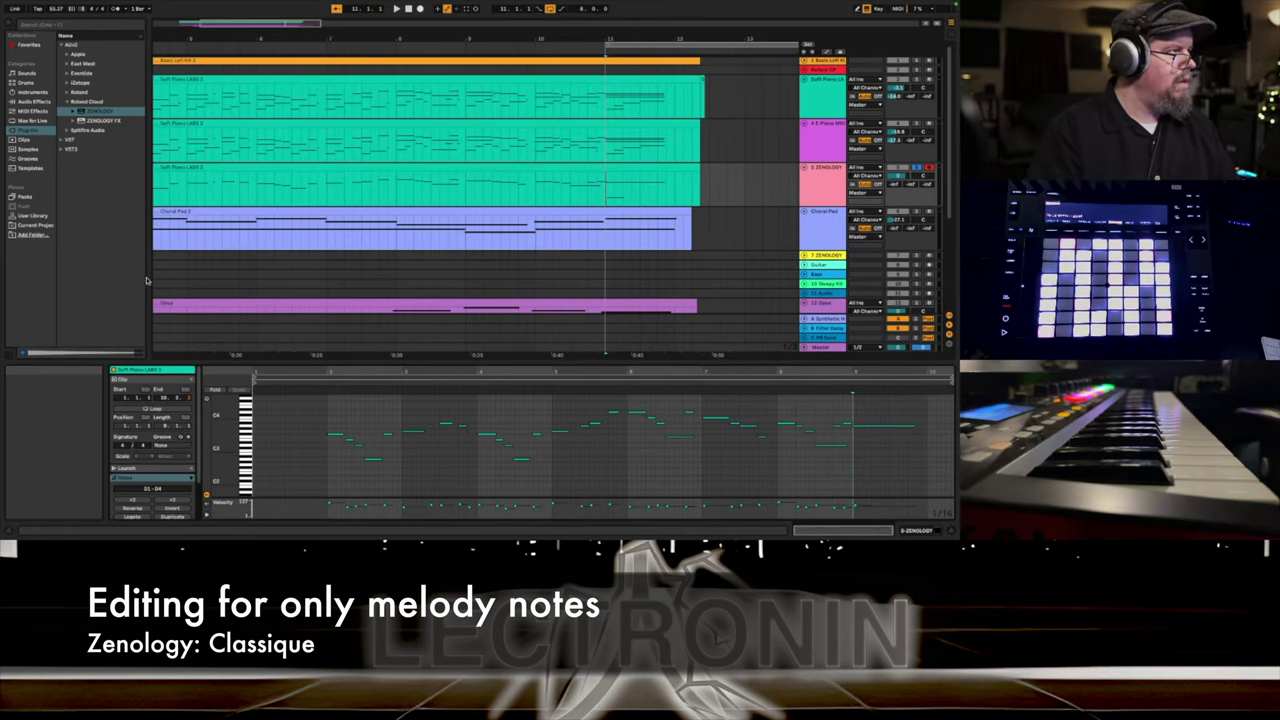
# Add the Pitch MIDI effect in front of the ZENOLOGY instrument and transpose it by +12 st.
pyautogui.click(45, 112)
pyautogui.click(96, 132)
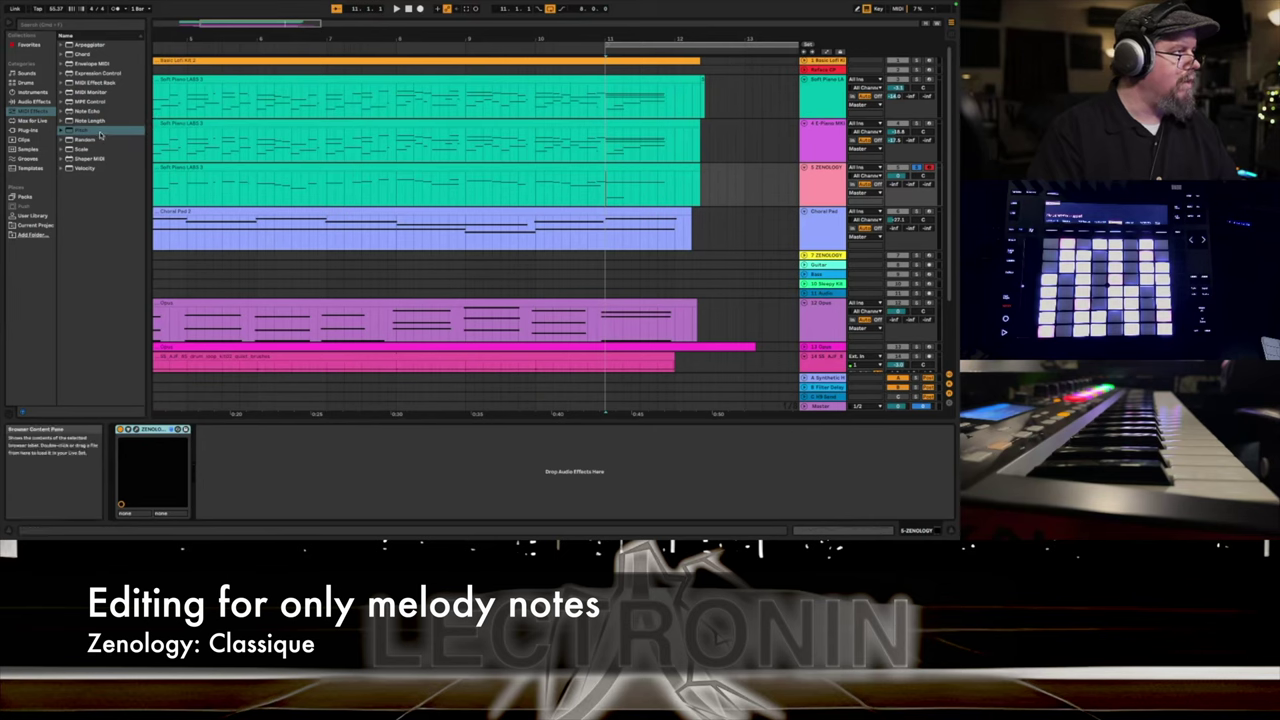
pyautogui.click(75, 131)
pyautogui.moveTo(93, 400); pyautogui.dragTo(124, 442)
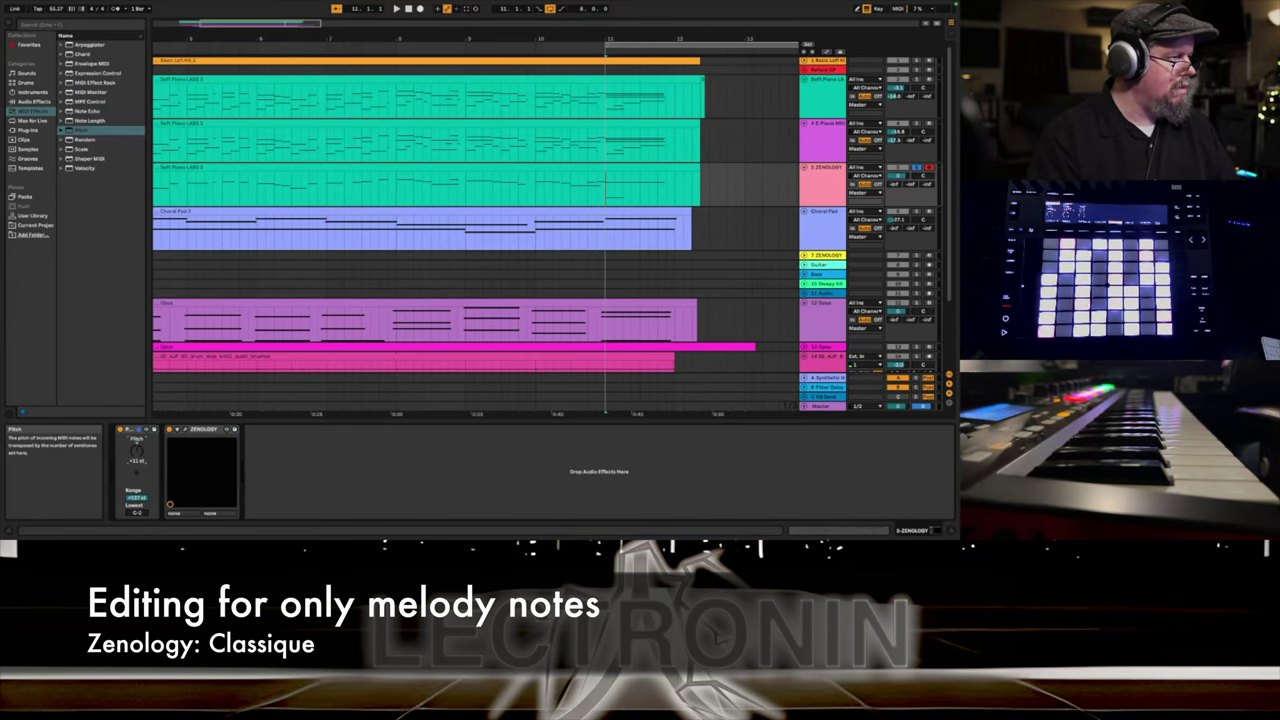
# Lower the ZENOLOGY track's volume to about -15 dB in the Session mixer, unsolo the track and return to the arrangement.
pyautogui.press('Tab')
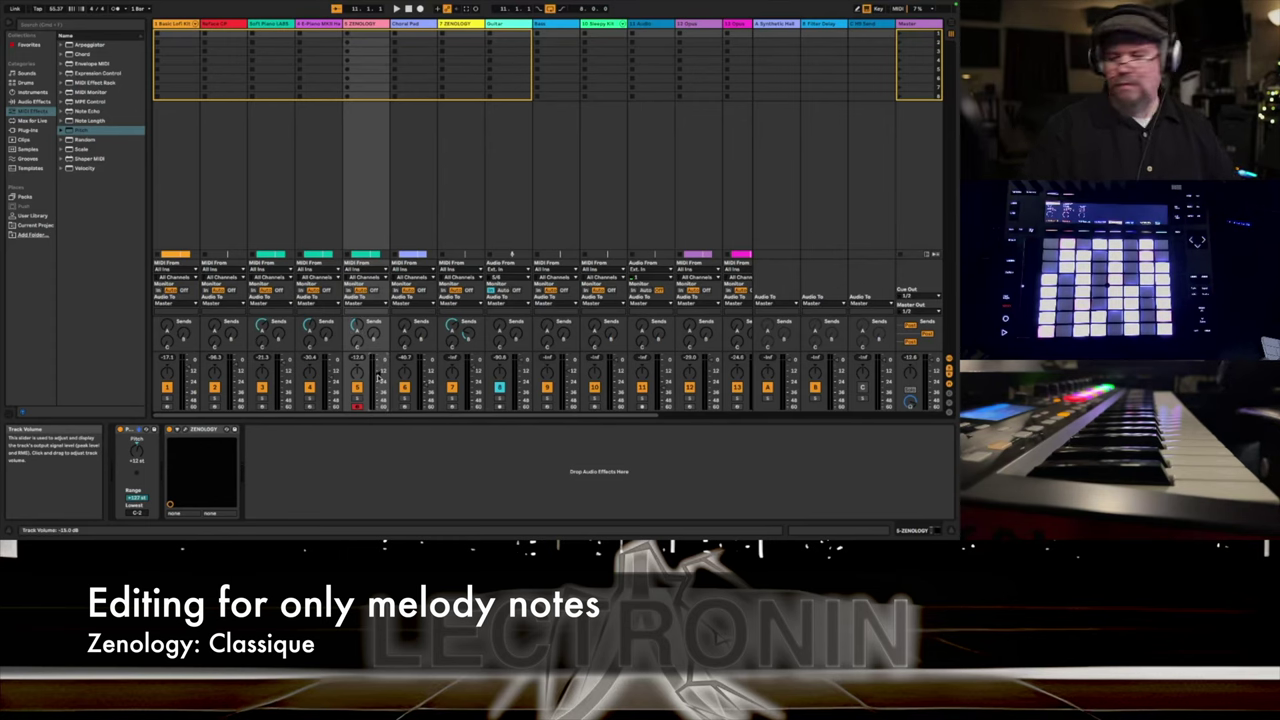
pyautogui.press('Tab')
pyautogui.hscroll(-5, 378, 378)
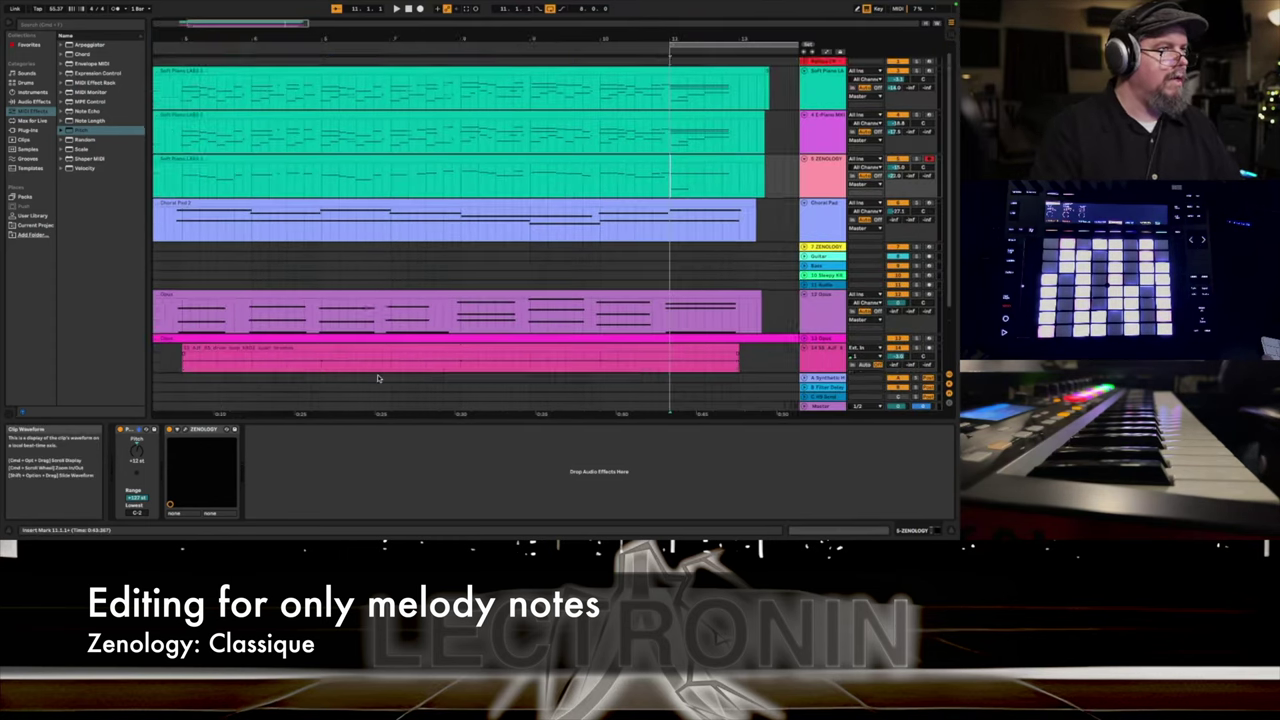
# Play the arrangement with the Soft Piano LABS, E-Piano MKII and ZENOLOGY tracks soloed to check the stacked pianos, and stop playback.
pyautogui.click(295, 57)
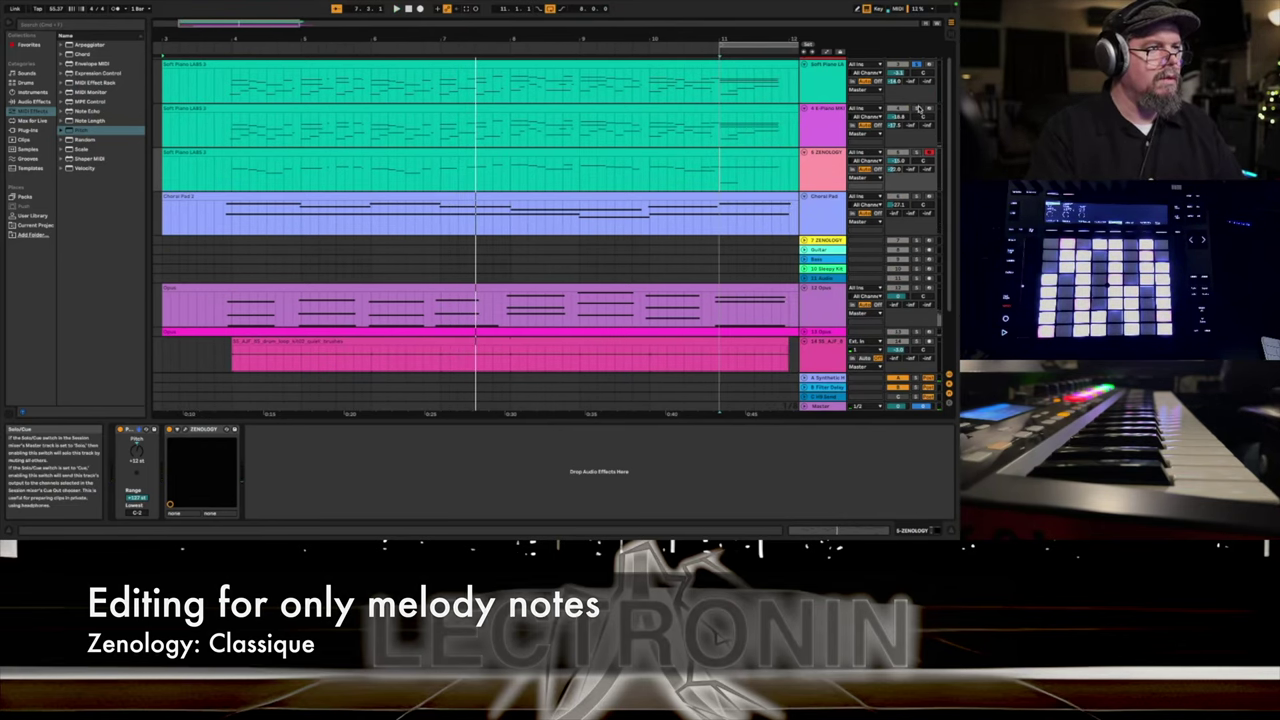
pyautogui.click(212, 47)
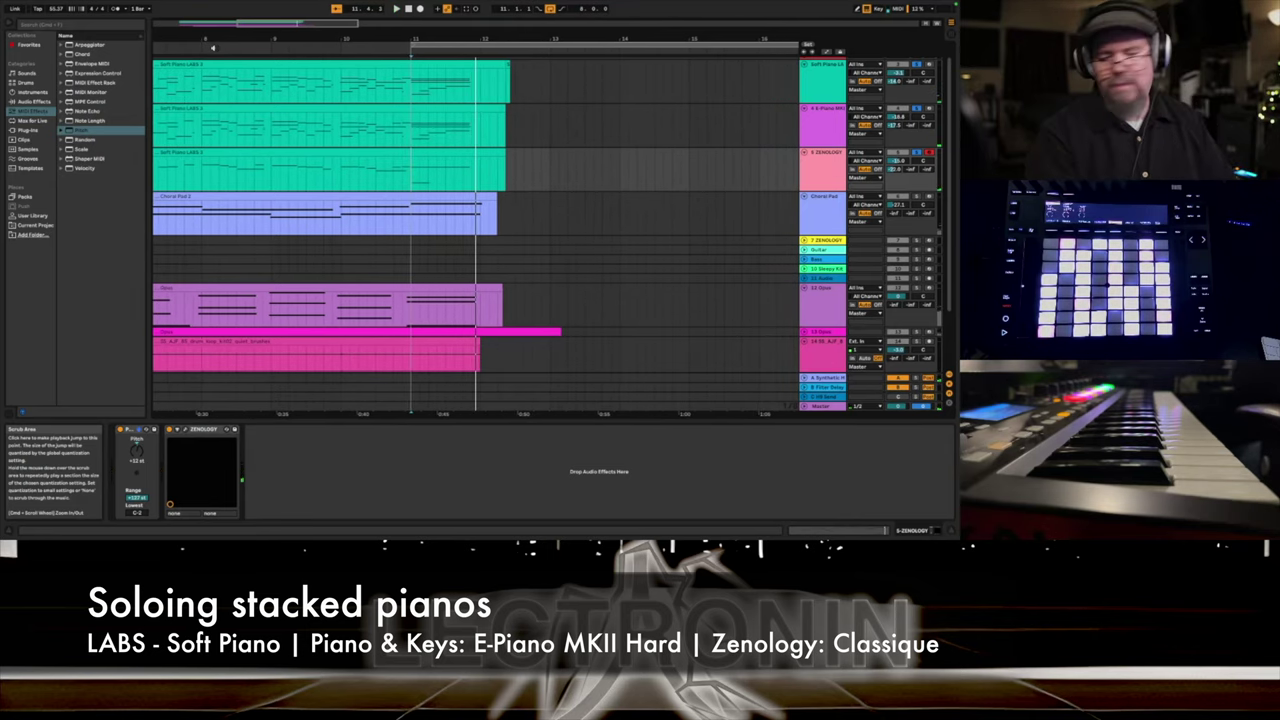
pyautogui.press('space')
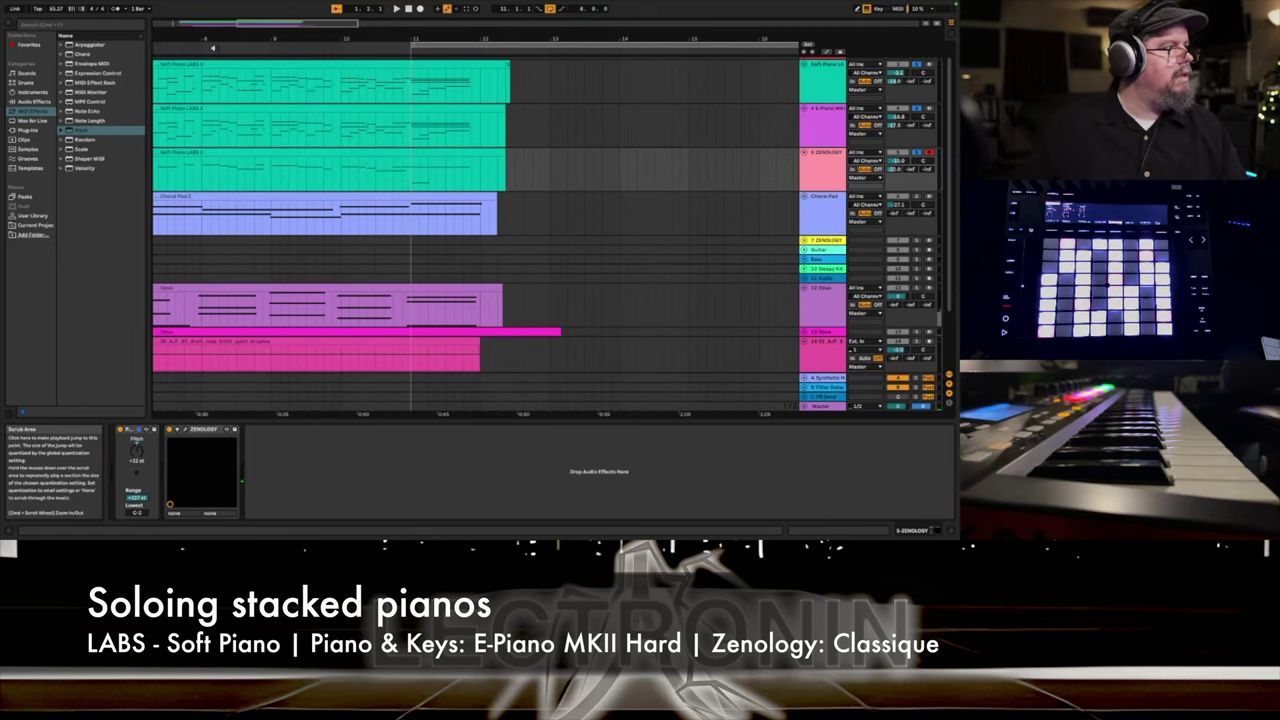
# Play the full arrangement through from near its start with all tracks unsoloed, and stop playback at the end.
pyautogui.hscroll(-5, 350, 40)
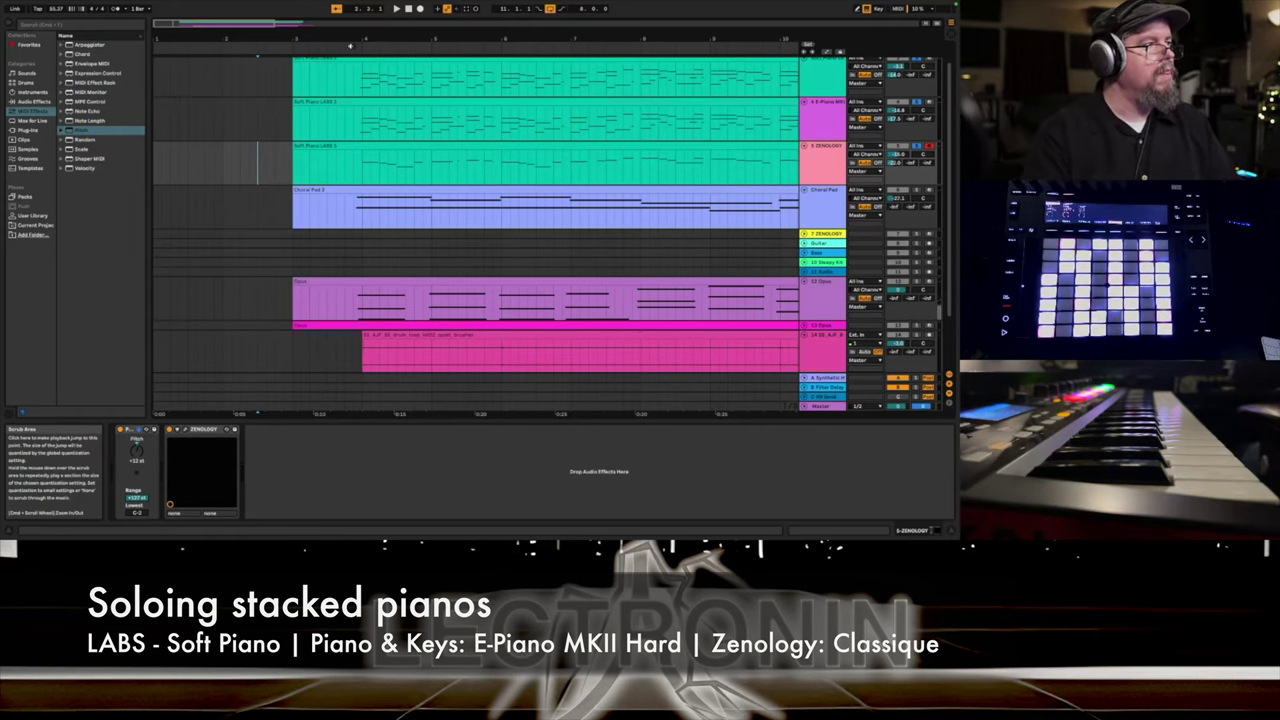
pyautogui.click(350, 45)
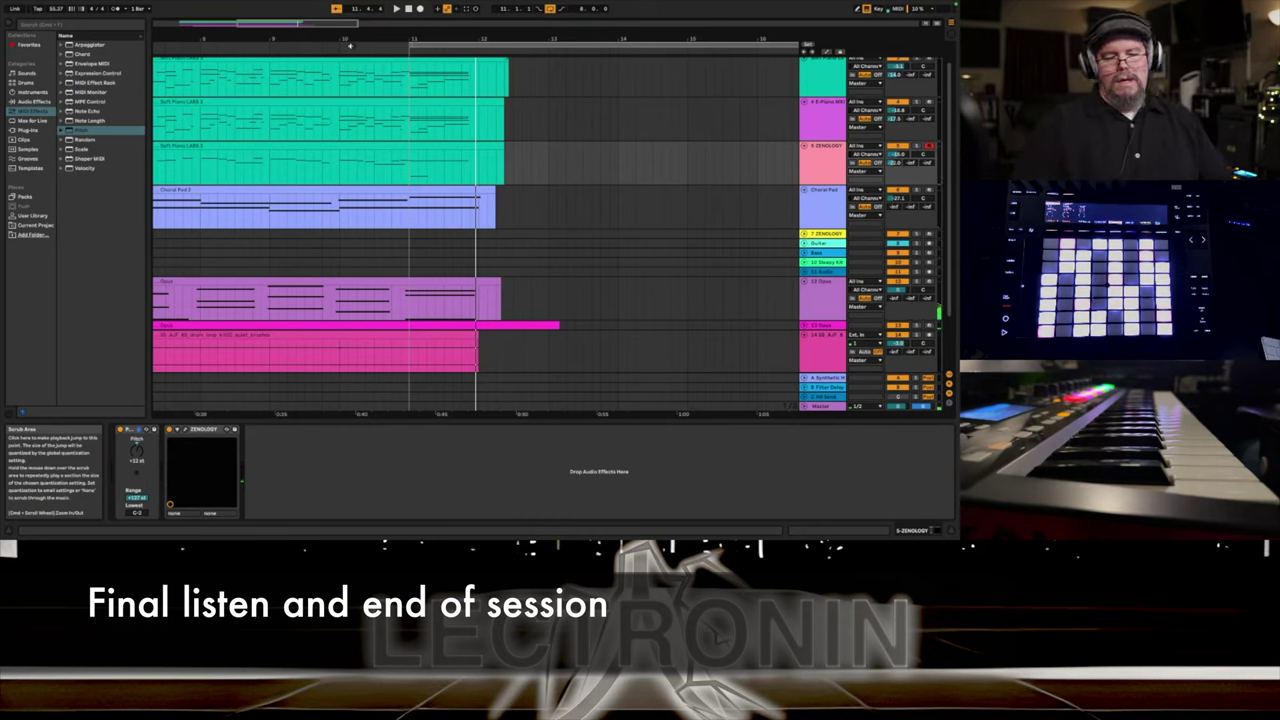
pyautogui.press('space')
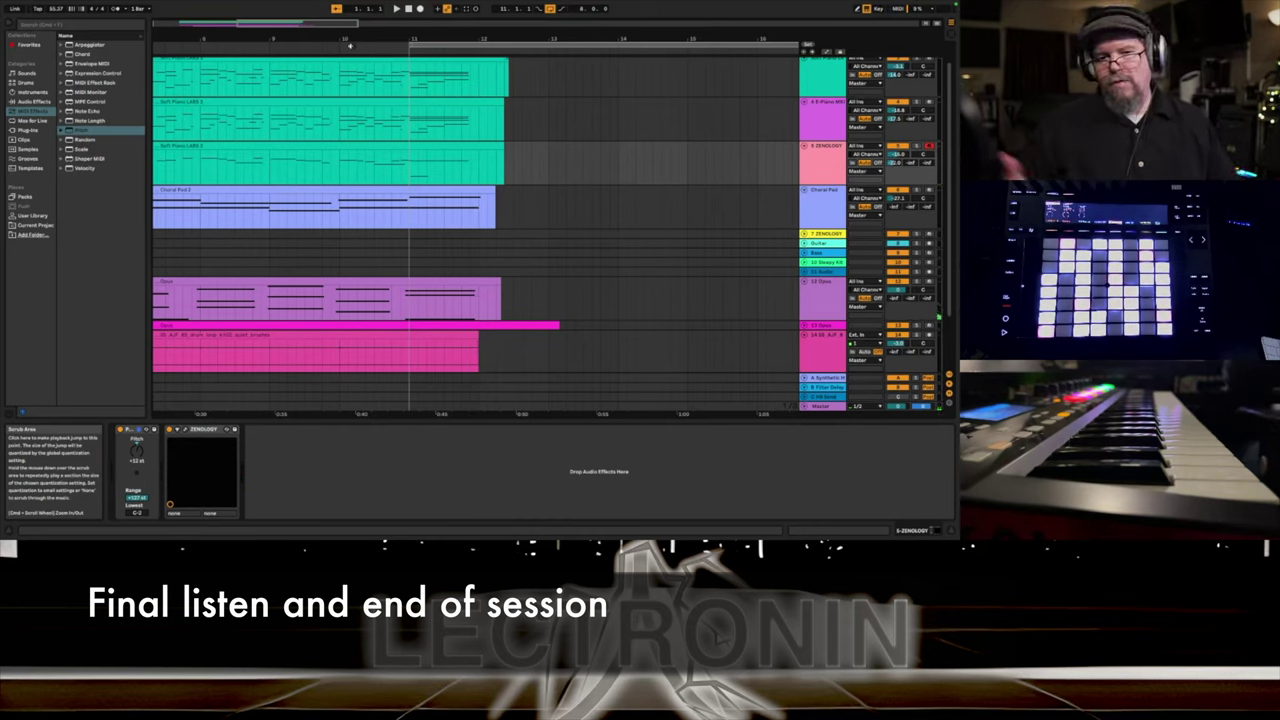